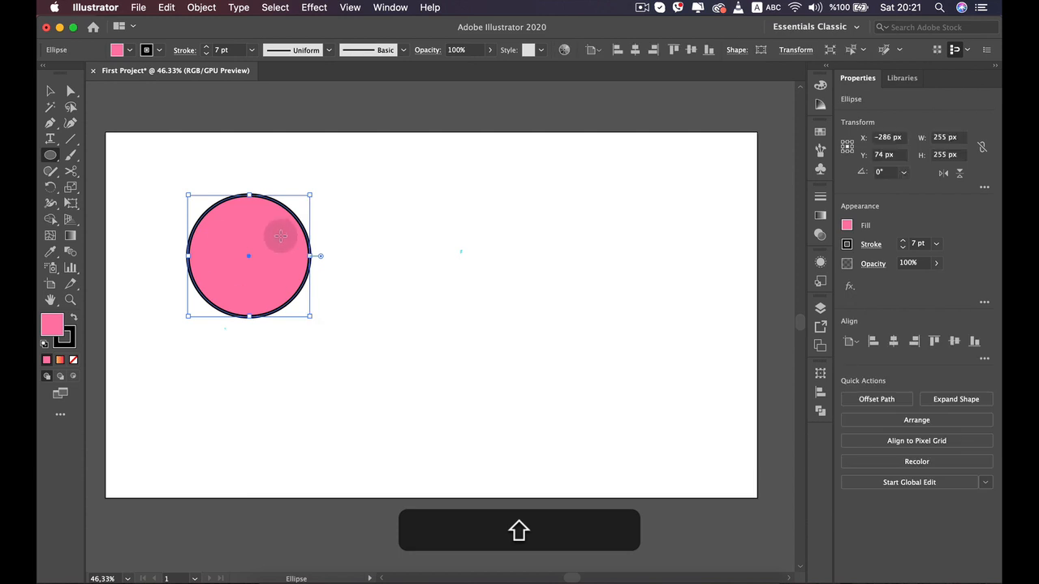
# - Try duplicating the pink circle so the copy overlaps the original, and undo the duplication
pyautogui.press('v')
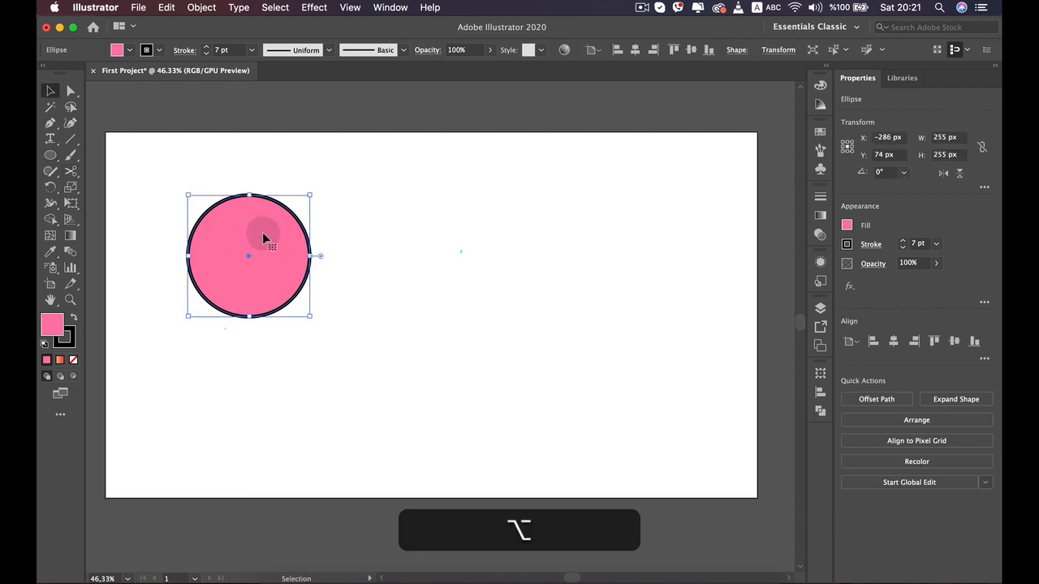
pyautogui.moveTo(263, 238); pyautogui.dragTo(341, 249)
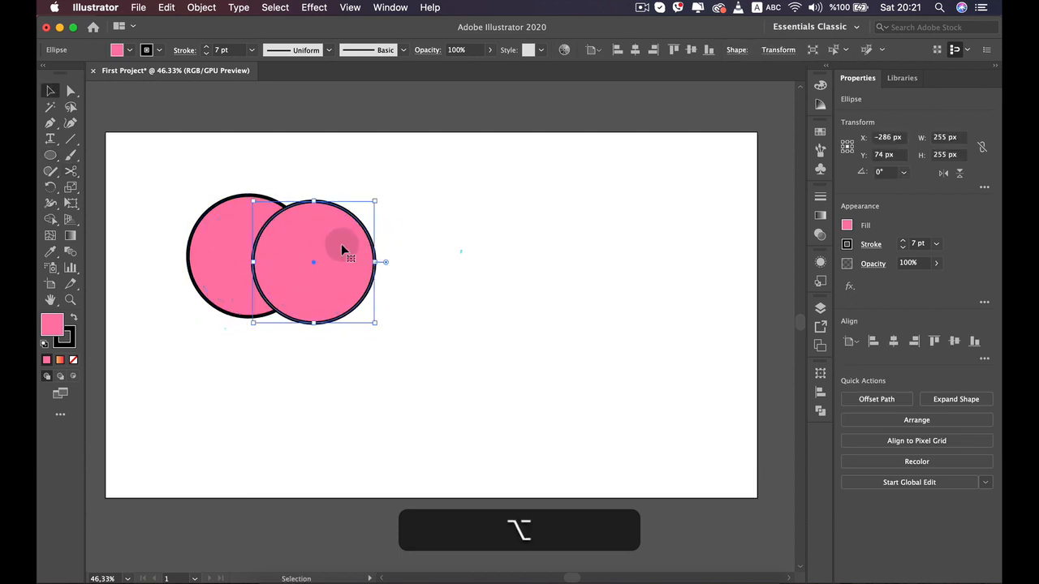
pyautogui.press('super+z')
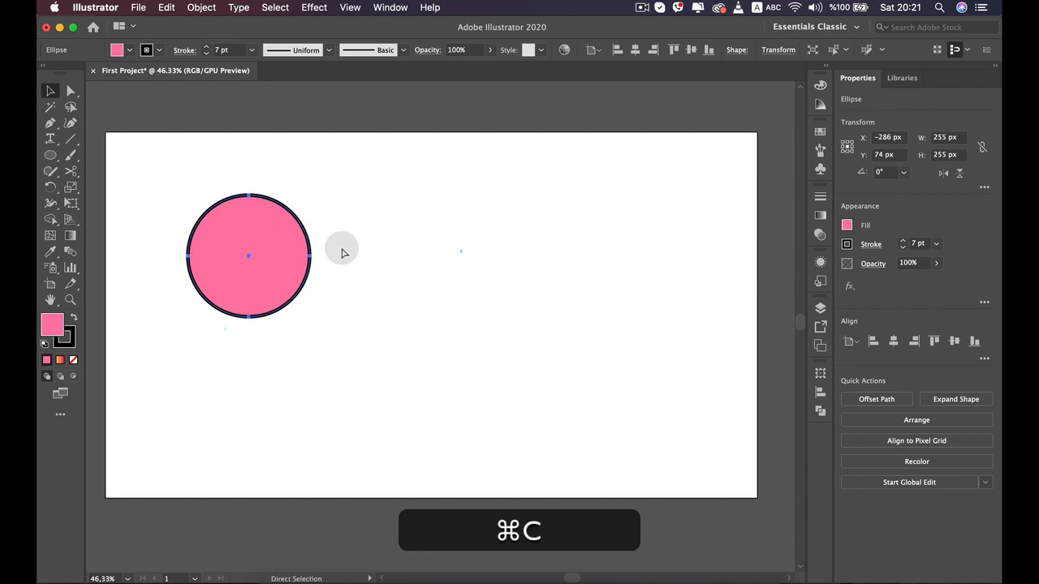
# - Paste a copy of the pink circle and place it overlapping the original's right half
pyautogui.press('super+v')
pyautogui.moveTo(422, 290); pyautogui.dragTo(298, 254)
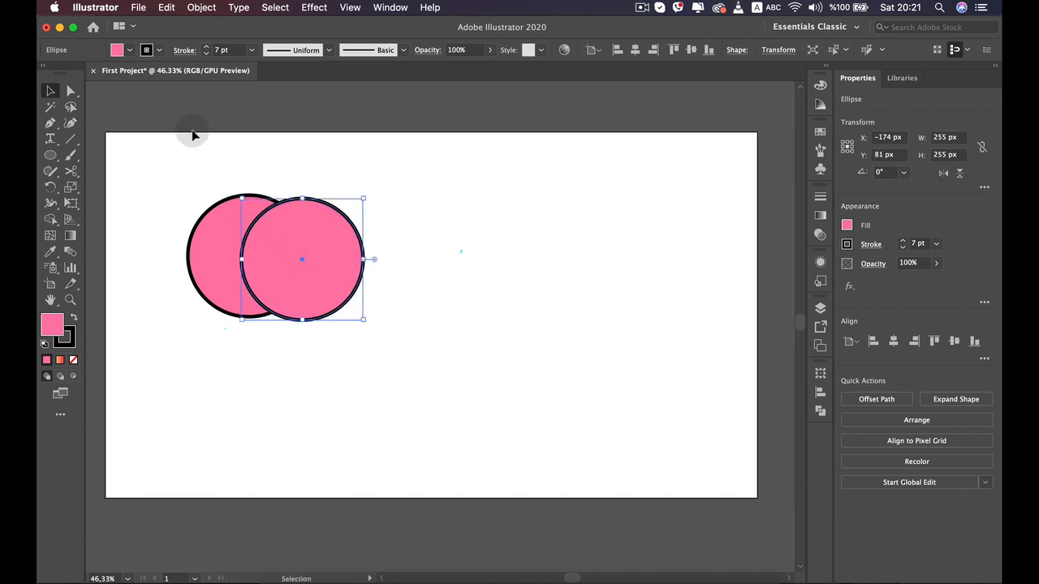
# - Remove the front circle's fill to reveal the overlap, and restore its pink fill
pyautogui.click(119, 52)
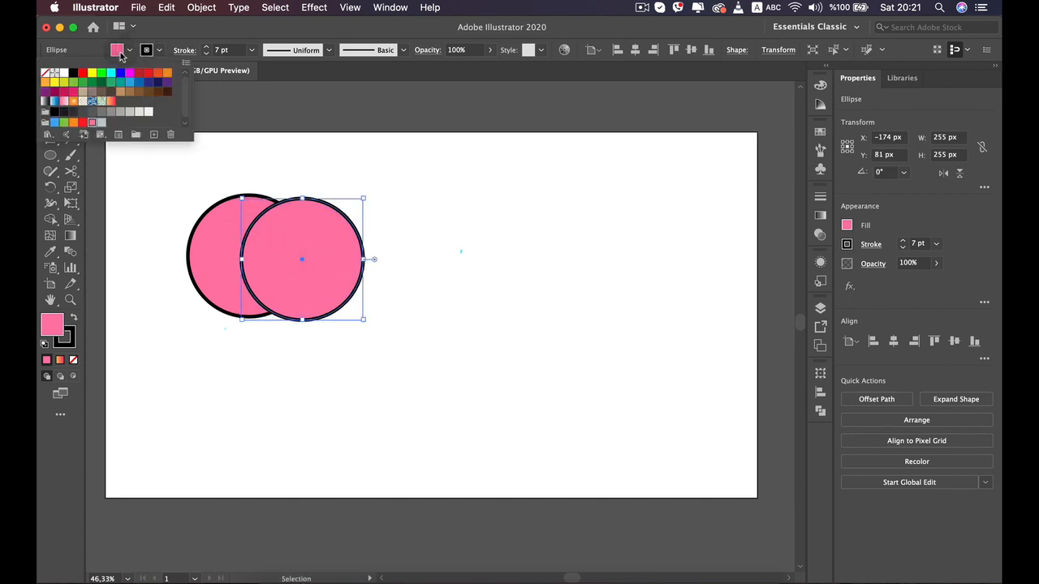
pyautogui.click(47, 73)
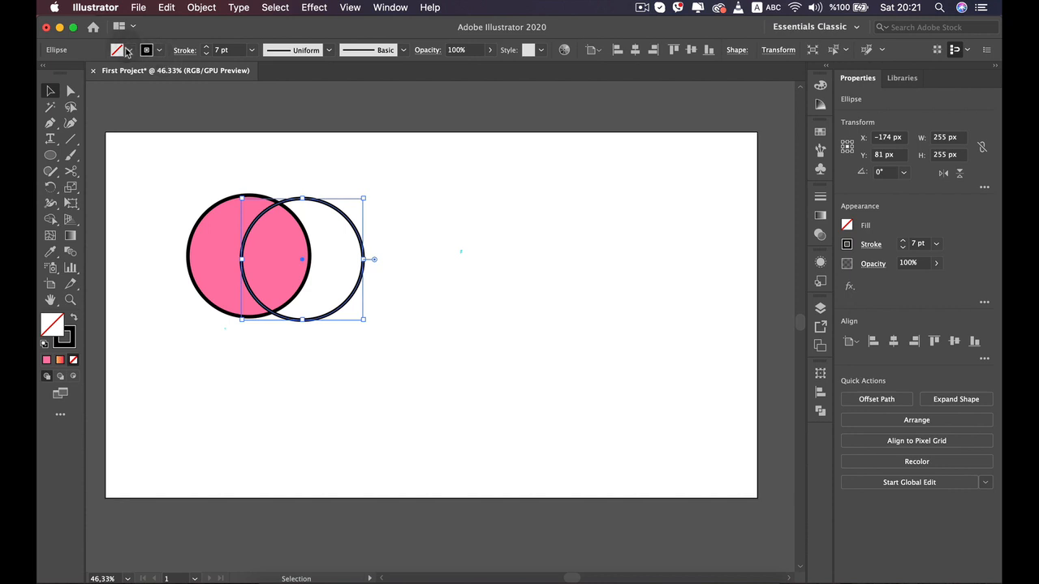
pyautogui.click(126, 52)
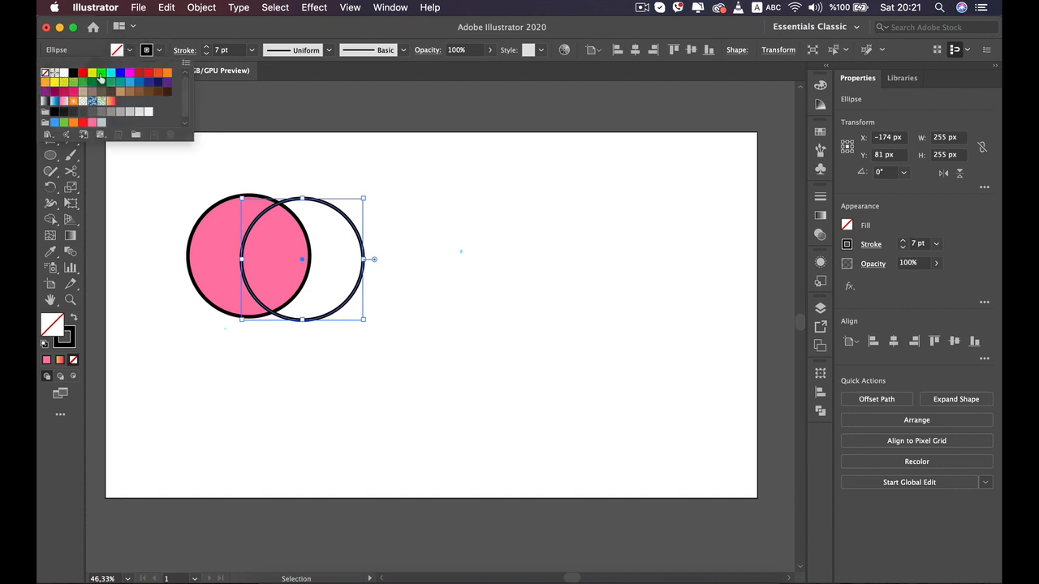
pyautogui.click(91, 123)
pyautogui.click(405, 167)
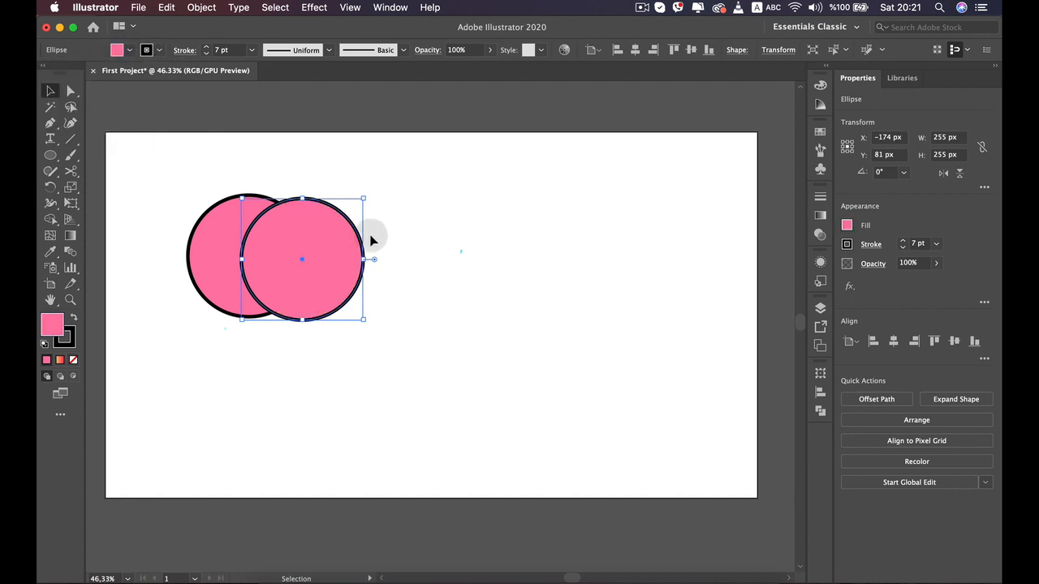
# - Reposition the two overlapping pink circles closer to the middle of the artboard
pyautogui.moveTo(292, 259); pyautogui.dragTo(361, 287)
pyautogui.click(395, 271)
pyautogui.press('space')
pyautogui.click(346, 355)
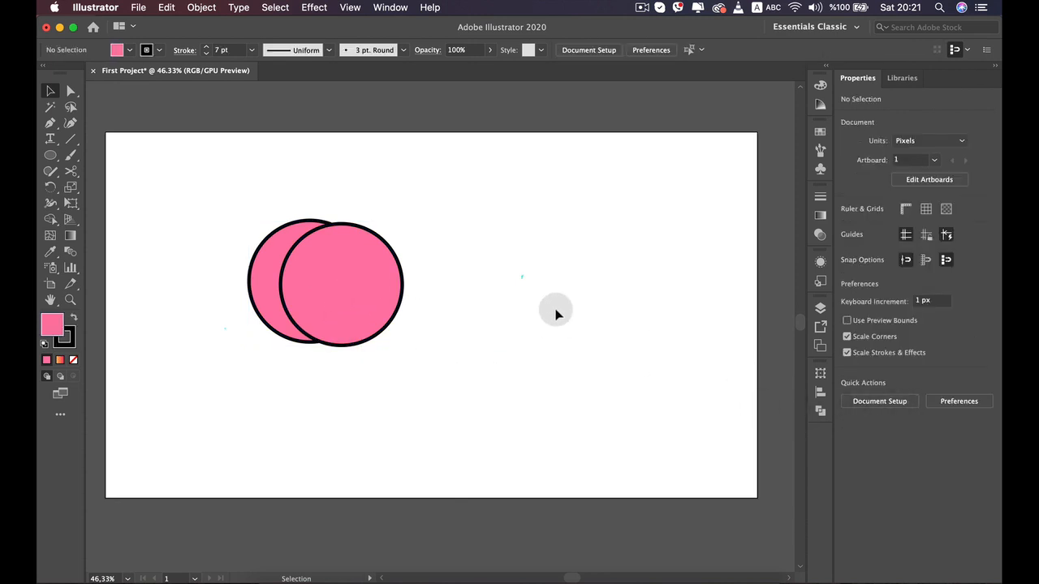
# - Select both overlapping circles and bring up the Pathfinder operations
pyautogui.moveTo(556, 314); pyautogui.dragTo(374, 237)
pyautogui.click(821, 411)
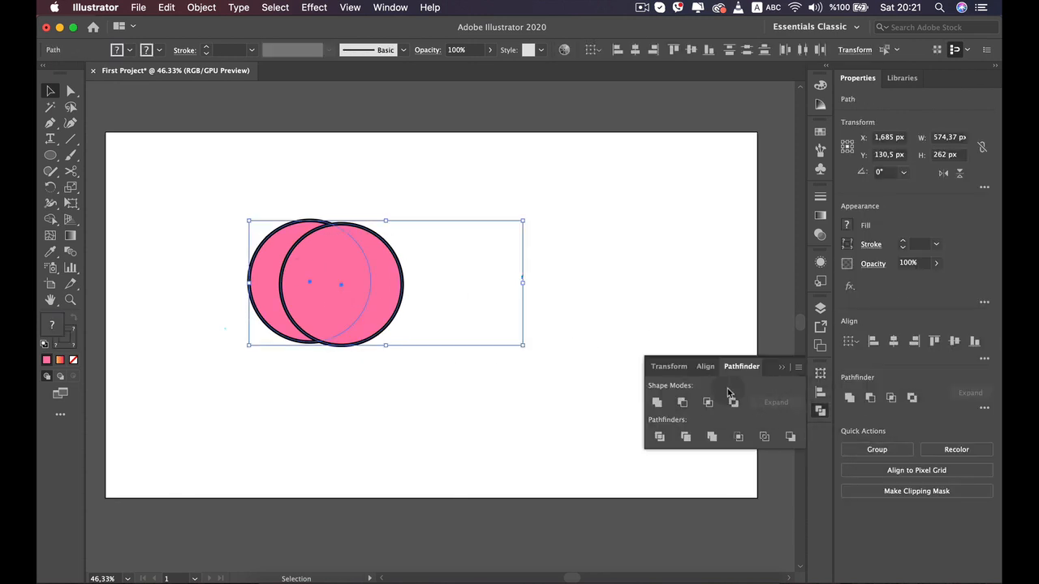
pyautogui.click(390, 7)
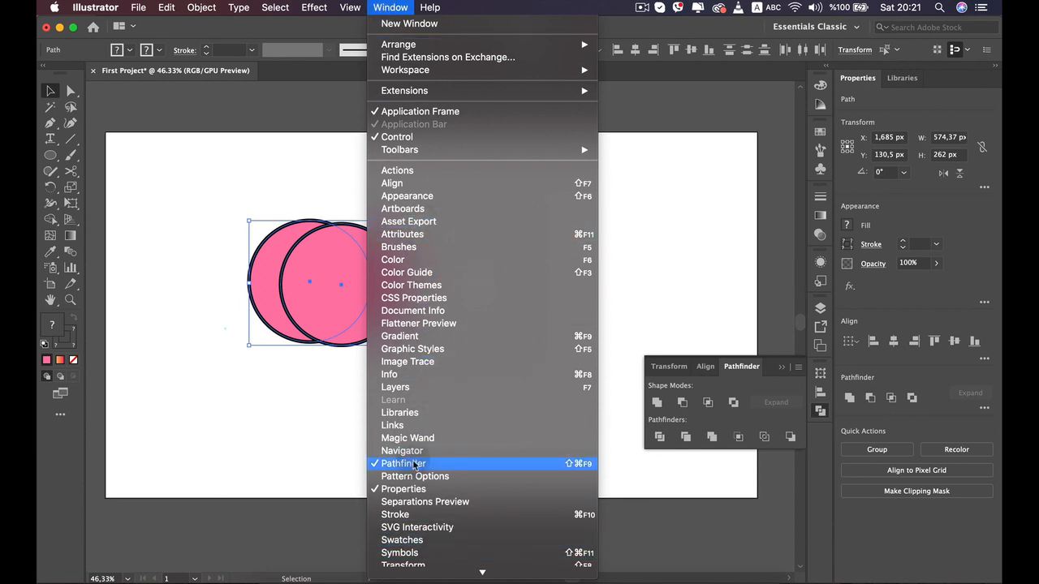
pyautogui.click(704, 290)
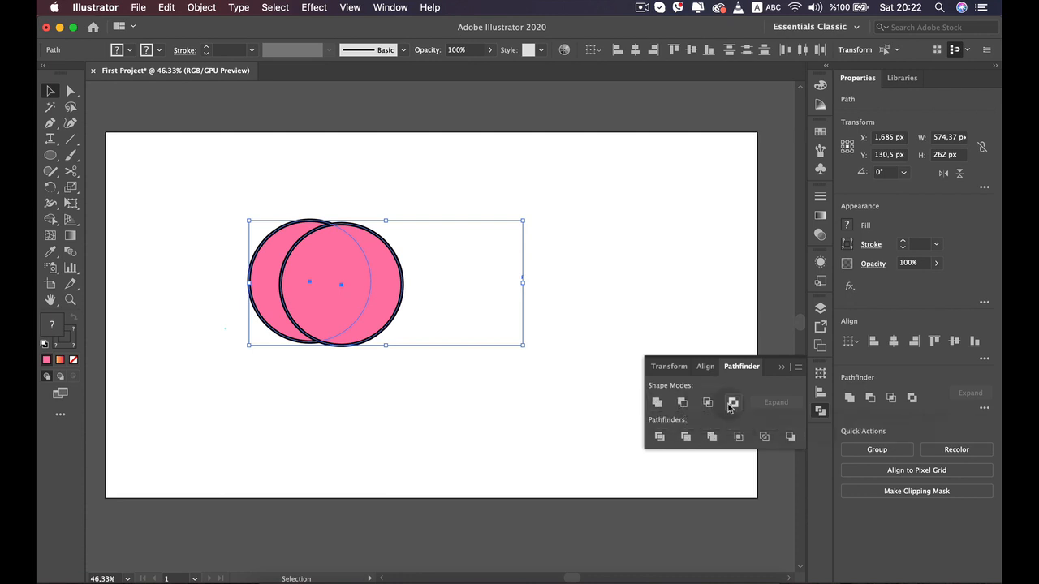
# - Rearrange the two circles so they sit level with each other and overlap only partly
pyautogui.moveTo(611, 402); pyautogui.dragTo(323, 333)
pyautogui.moveTo(476, 408); pyautogui.dragTo(255, 272)
pyautogui.moveTo(392, 305); pyautogui.dragTo(410, 284)
pyautogui.click(480, 242)
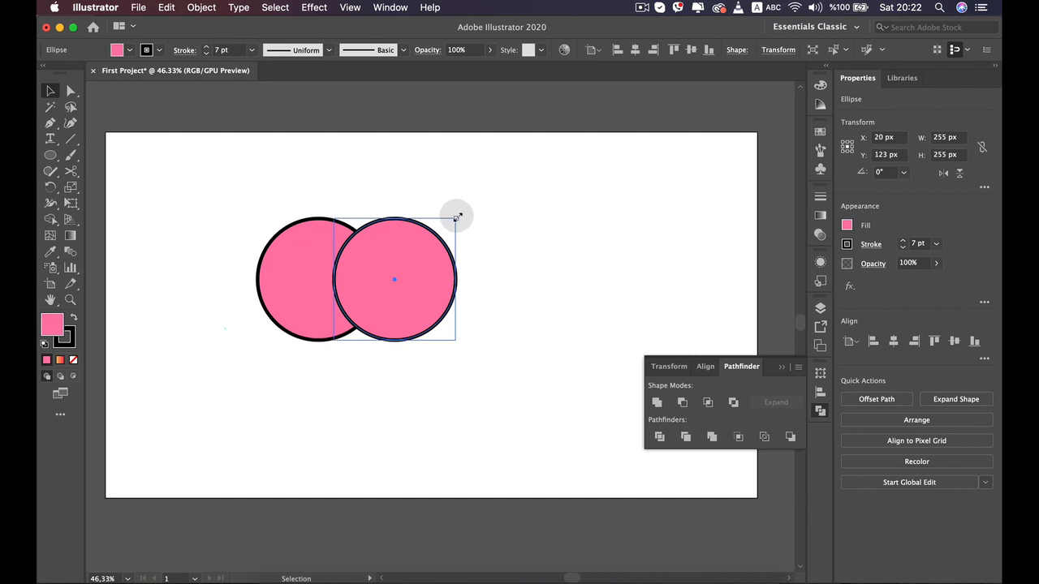
# - Scale the right-hand circle down proportionally to about 182 px and keep it overlapping the larger circle's right edge
pyautogui.moveTo(457, 217); pyautogui.dragTo(403, 256)
pyautogui.moveTo(372, 301); pyautogui.dragTo(389, 282)
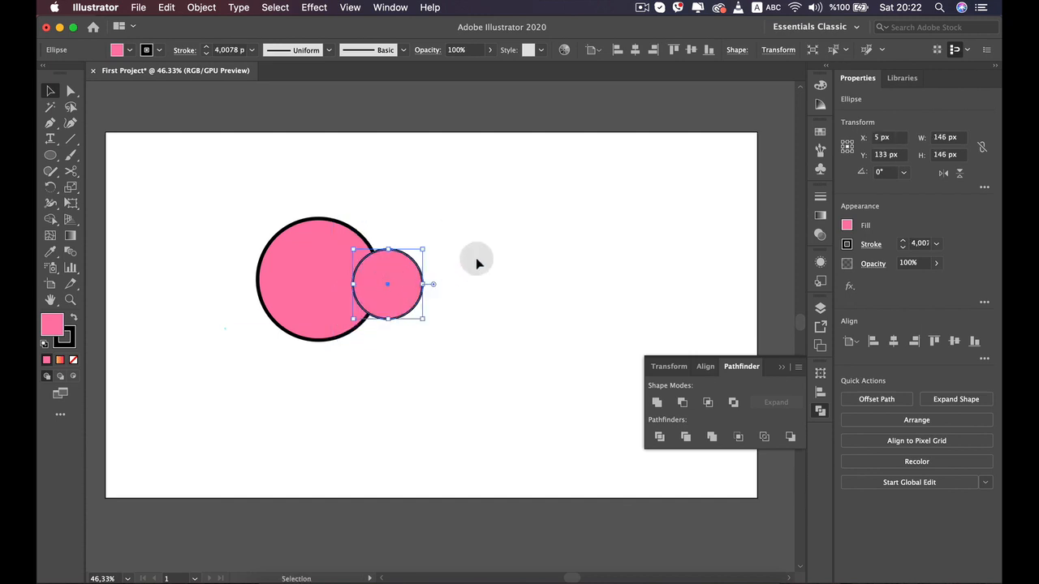
pyautogui.click(477, 261)
pyautogui.click(421, 257)
pyautogui.moveTo(422, 248); pyautogui.dragTo(440, 232)
pyautogui.moveTo(387, 277); pyautogui.dragTo(388, 284)
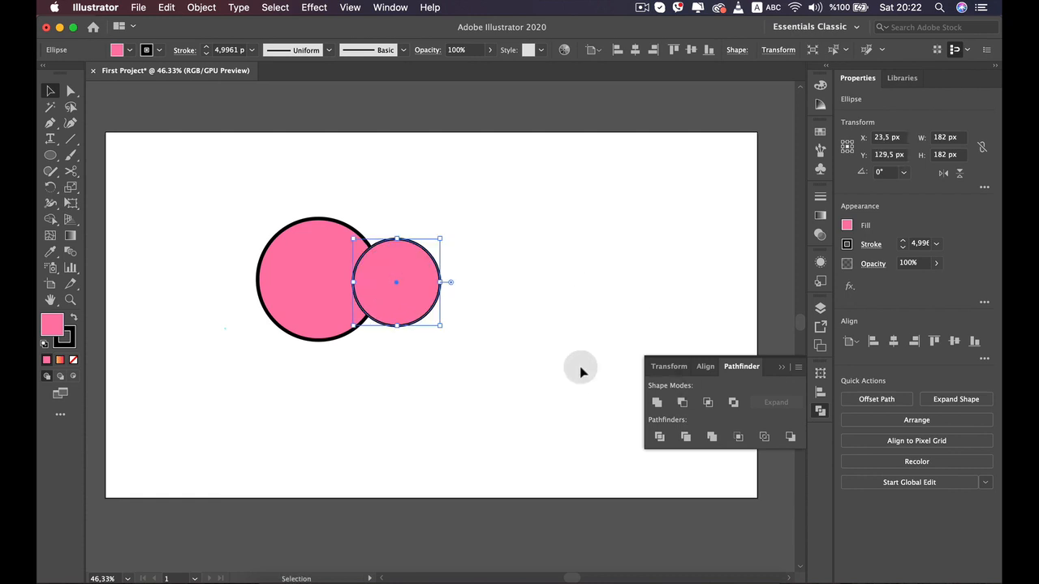
# - Unite the large and small circles into one shape and move it slightly to the left
pyautogui.moveTo(531, 365); pyautogui.dragTo(281, 253)
pyautogui.click(657, 403)
pyautogui.click(491, 387)
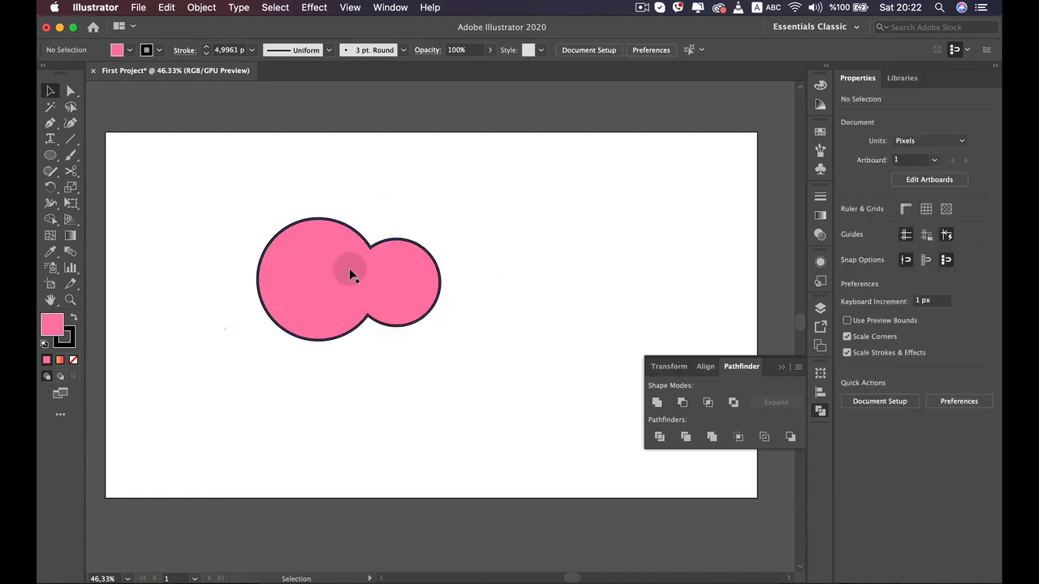
pyautogui.moveTo(398, 301); pyautogui.dragTo(367, 295)
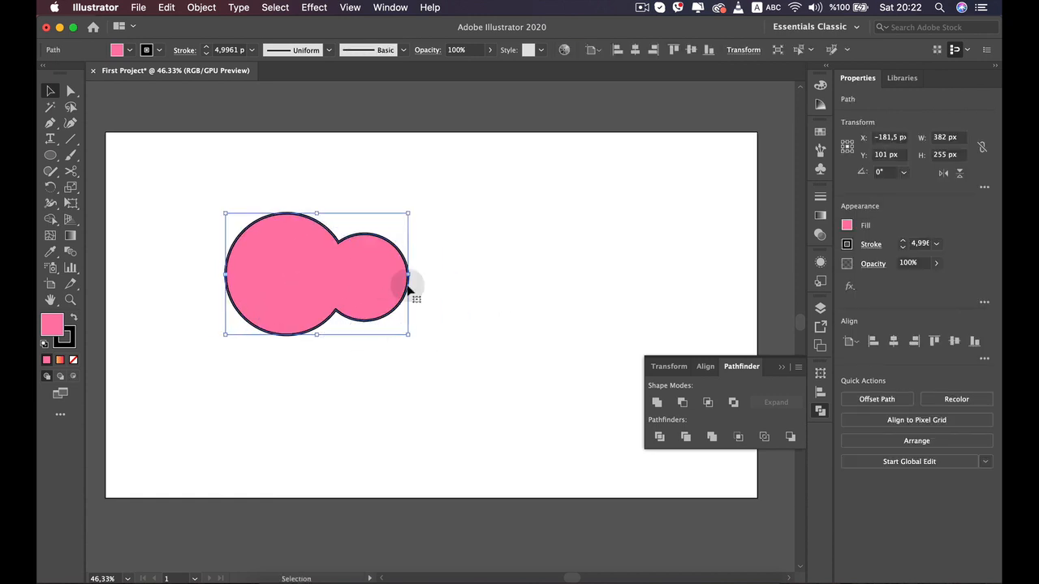
pyautogui.click(161, 201)
# - Draw a circle about 170 px in diameter inside the larger lobe of the united shape
pyautogui.click(51, 155)
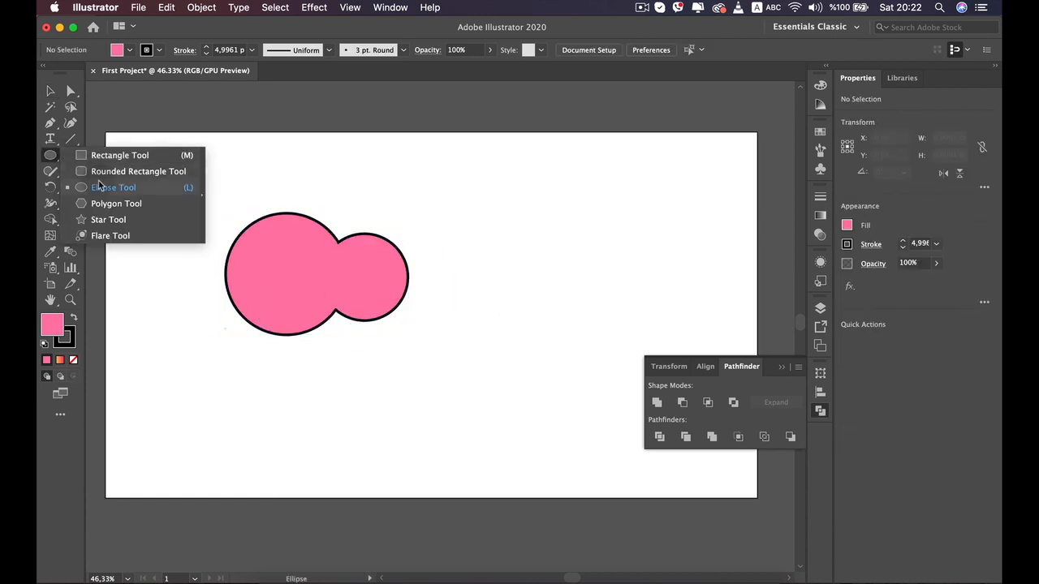
pyautogui.click(99, 186)
pyautogui.moveTo(253, 241); pyautogui.dragTo(274, 270)
pyautogui.press('v')
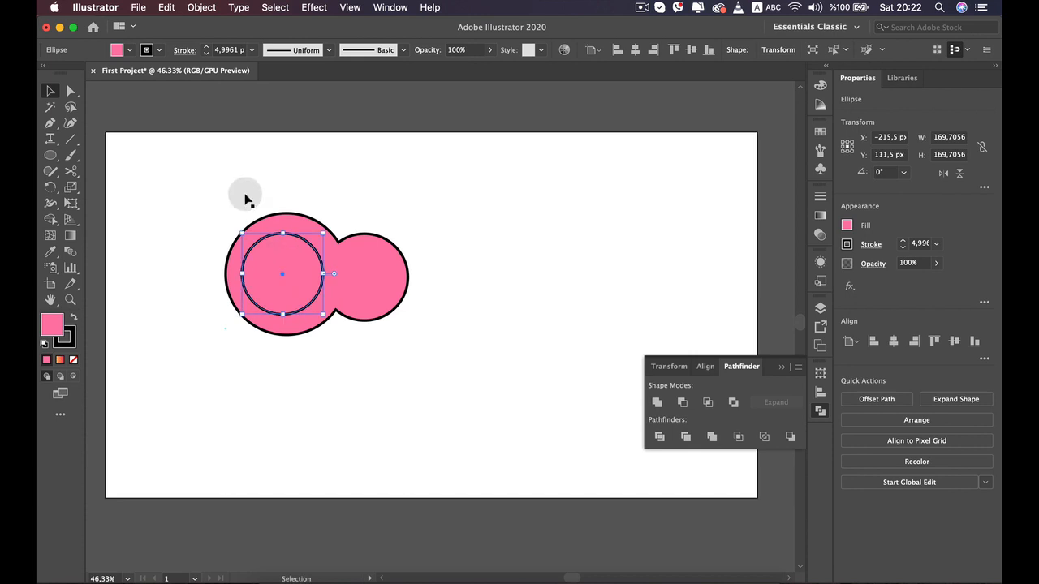
# - Fill the new inner circle with cyan
pyautogui.click(119, 50)
pyautogui.click(119, 79)
pyautogui.click(349, 229)
pyautogui.click(383, 231)
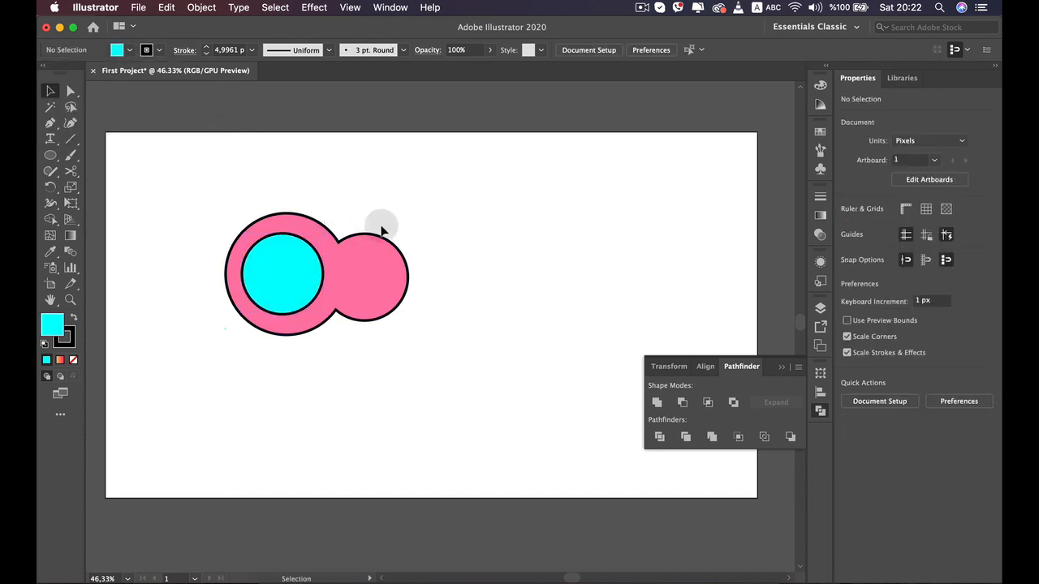
# - Cut the cyan circle out of the pink shape with Minus Front and move the resulting shape slightly
pyautogui.moveTo(255, 325); pyautogui.dragTo(253, 326)
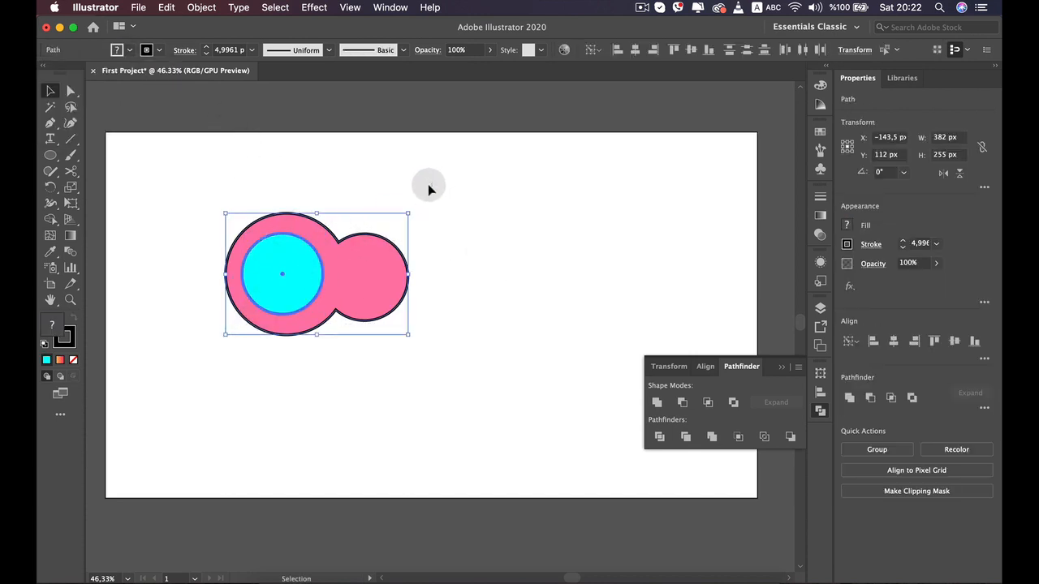
pyautogui.moveTo(398, 174); pyautogui.dragTo(245, 326)
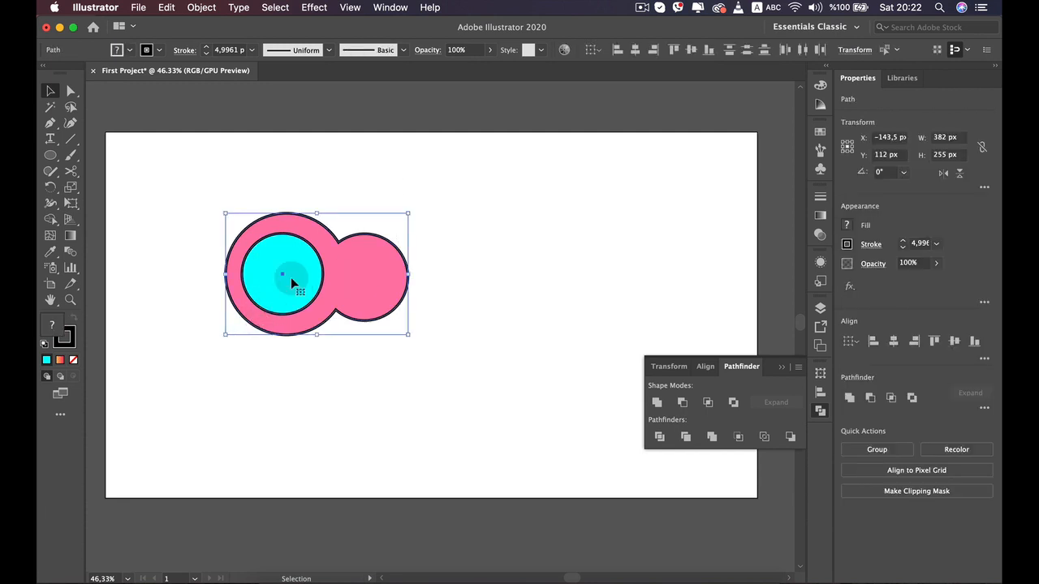
pyautogui.click(683, 403)
pyautogui.click(359, 315)
pyautogui.moveTo(365, 281)
pyautogui.mouseDown()
pyautogui.moveTo(382, 298)
pyautogui.moveTo(344, 278)
pyautogui.mouseUp()
pyautogui.click(397, 304)
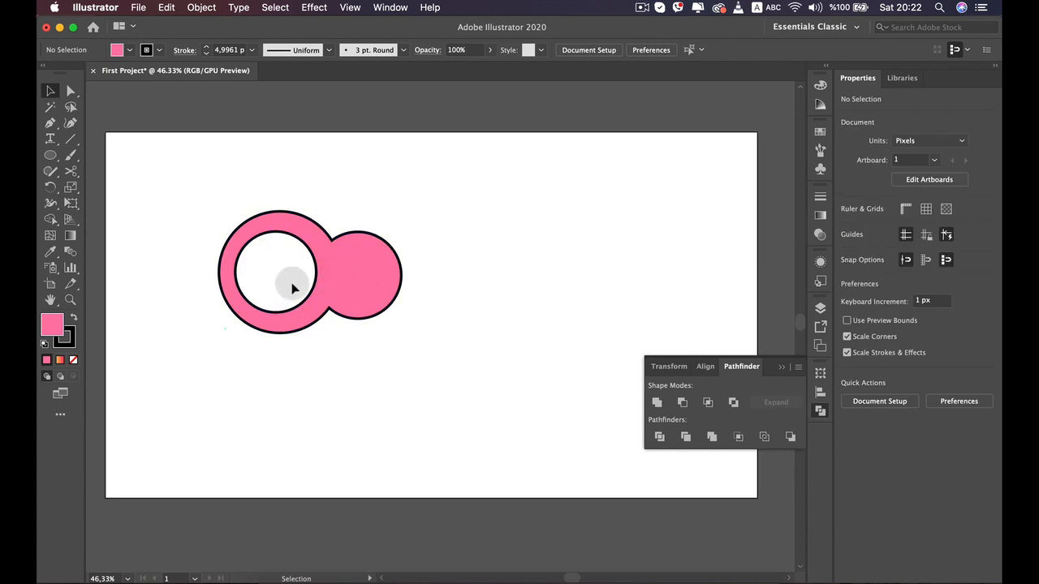
pyautogui.click(340, 285)
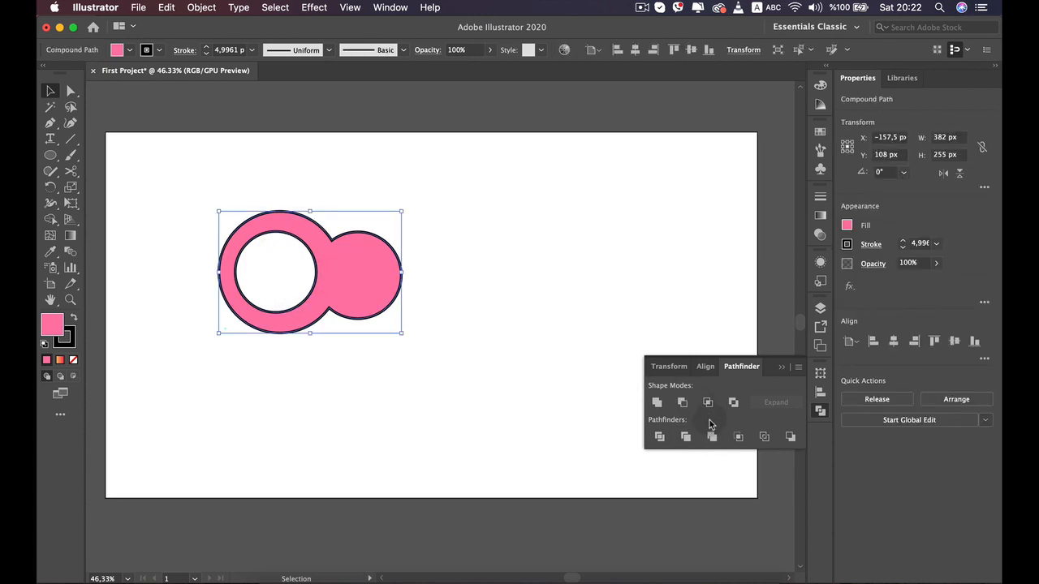
pyautogui.click(542, 358)
# - Draw a rectangle about 343 by 397 px and place its upper-left corner over the shape's smaller lobe
pyautogui.moveTo(47, 157); pyautogui.dragTo(90, 161)
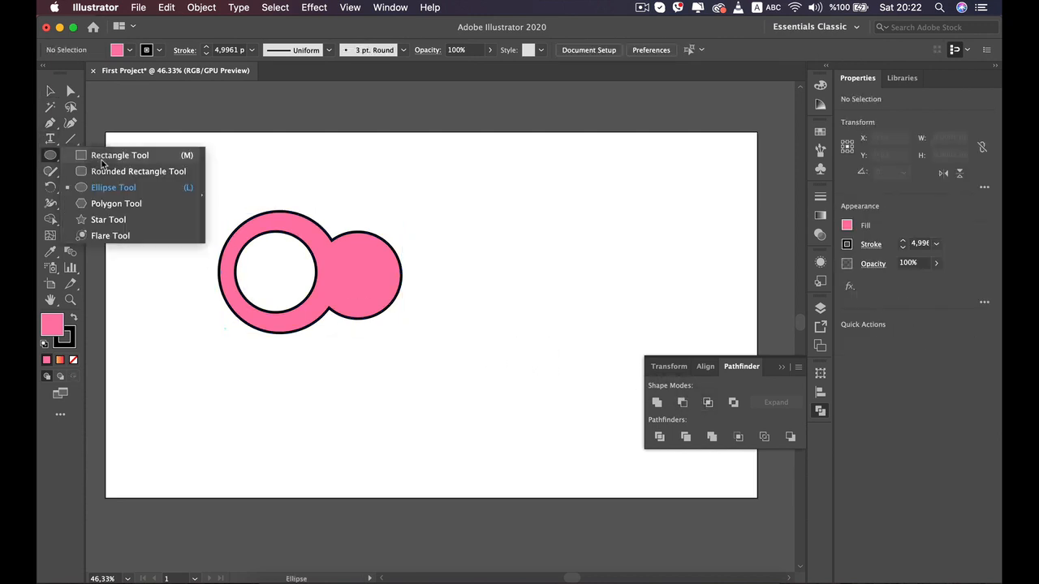
pyautogui.click(103, 159)
pyautogui.moveTo(518, 240); pyautogui.dragTo(355, 428)
pyautogui.press('v')
pyautogui.moveTo(379, 335); pyautogui.dragTo(383, 372)
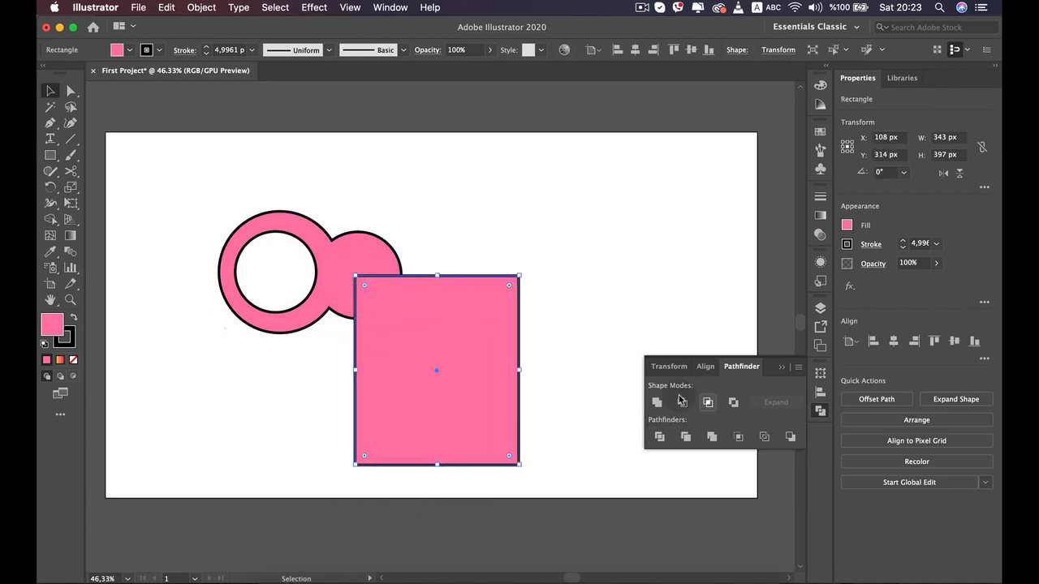
# - Try the Pathfinder Intersect operation on the rectangle and the pink shape, and undo it
pyautogui.moveTo(503, 188); pyautogui.dragTo(348, 330)
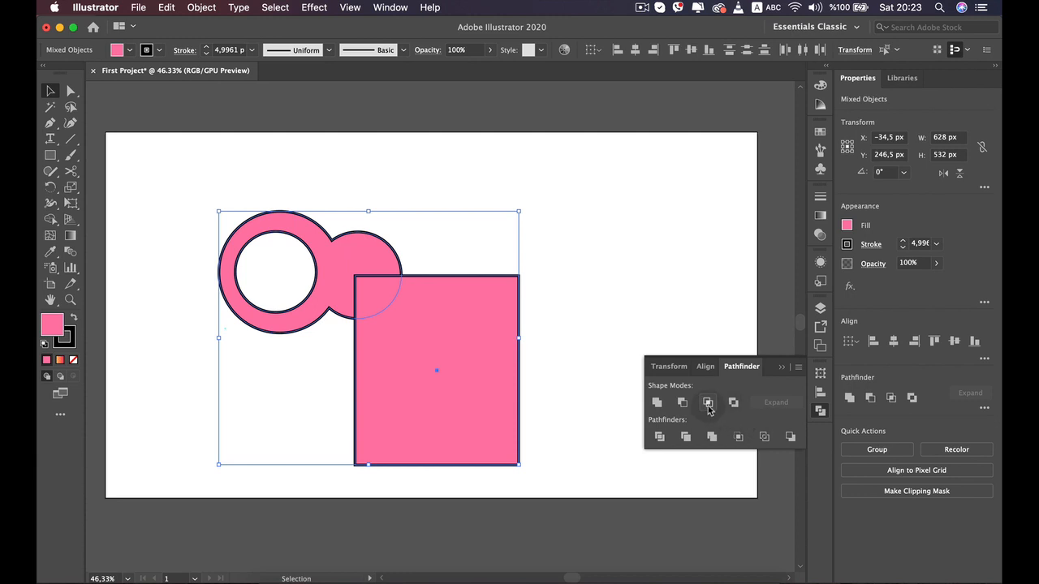
pyautogui.click(707, 402)
pyautogui.click(431, 283)
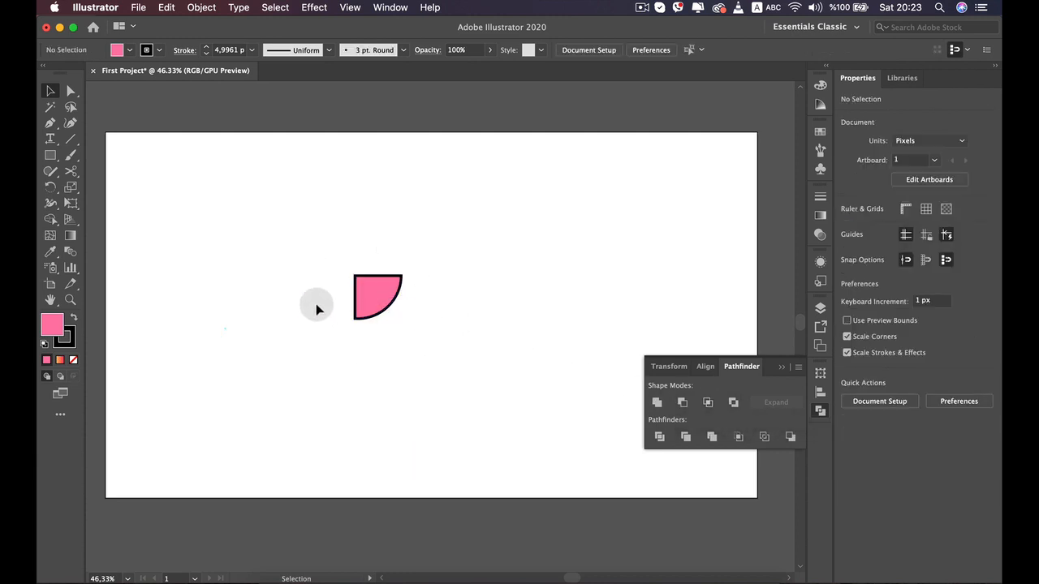
pyautogui.press('cmd+z')
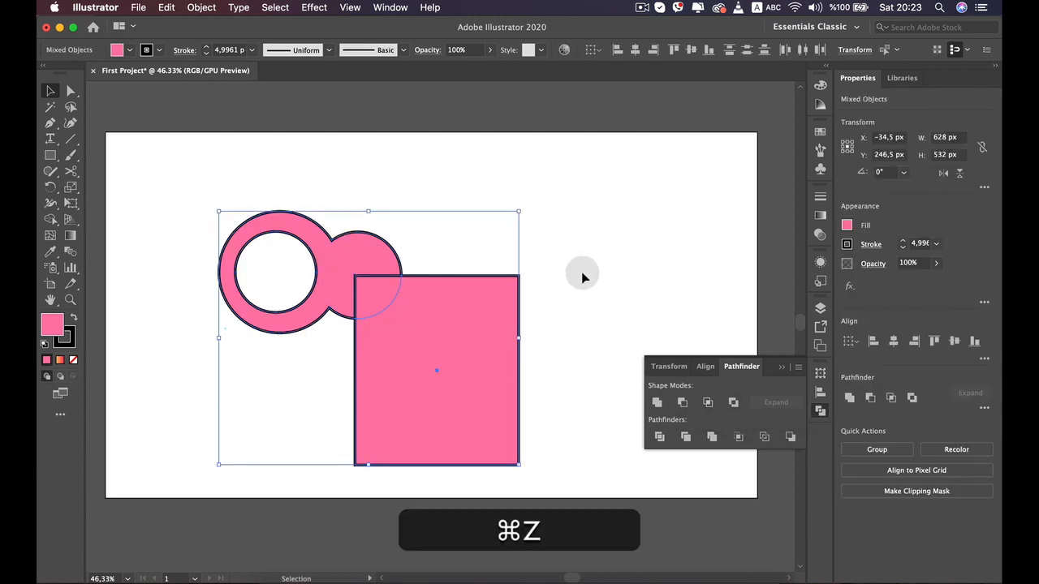
pyautogui.click(579, 276)
# - Apply Exclude to the rectangle and the pink shape to knock out their overlapping area
pyautogui.moveTo(568, 204); pyautogui.dragTo(310, 354)
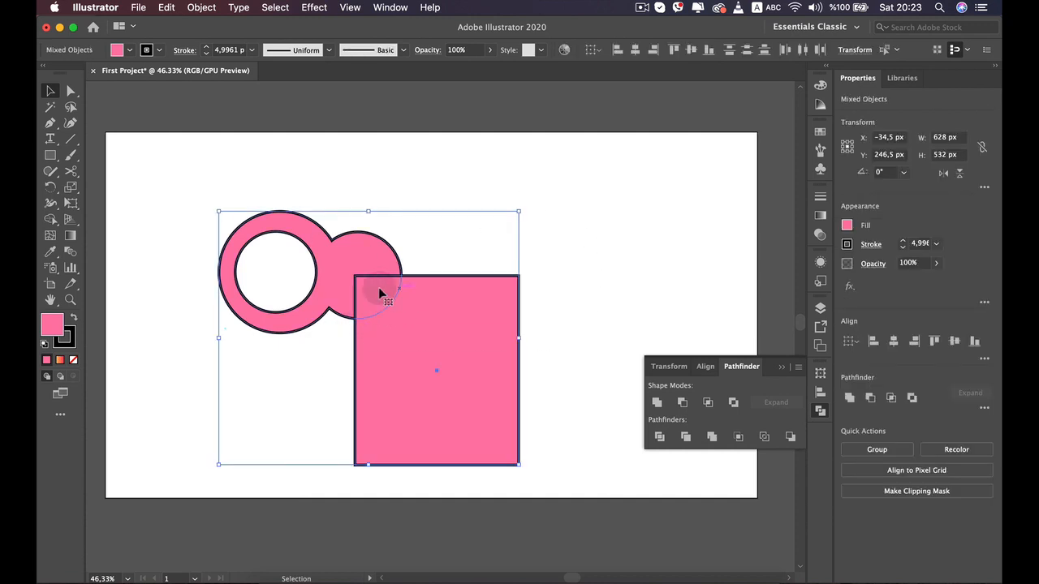
pyautogui.click(733, 401)
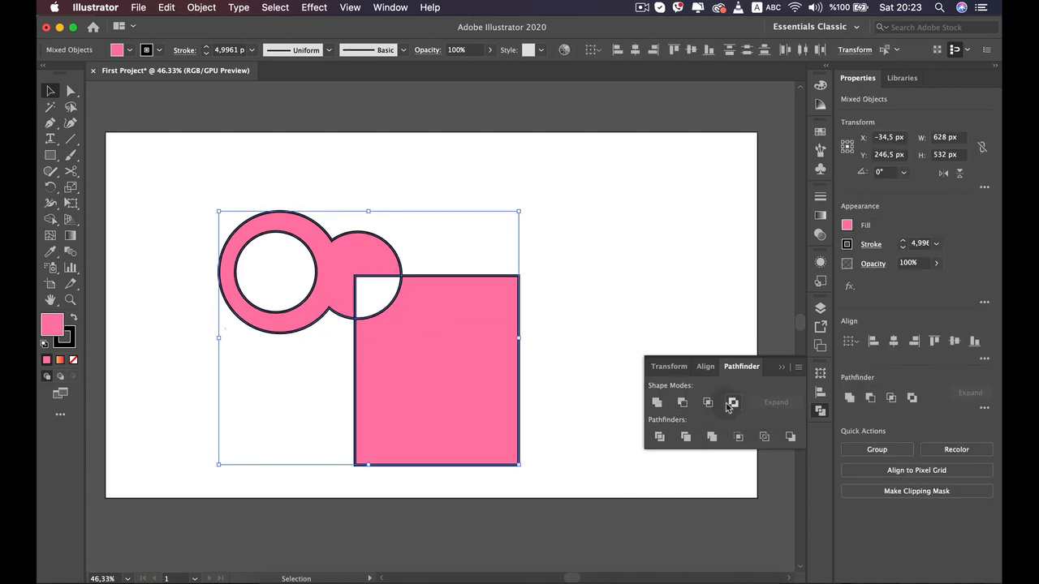
pyautogui.click(590, 255)
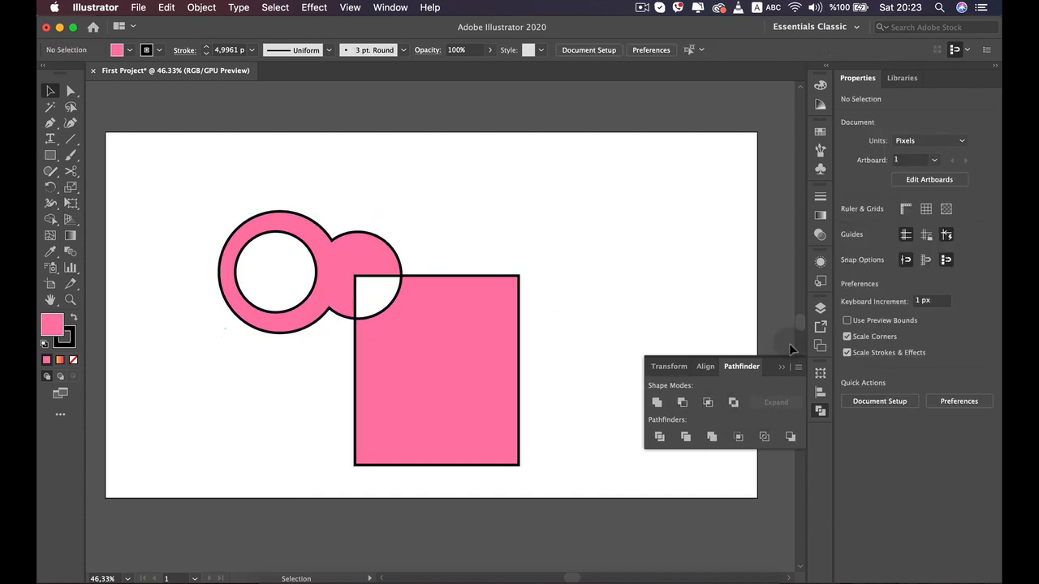
# - Hide the Pathfinder options and delete the combined shape from the artboard
pyautogui.click(819, 413)
pyautogui.click(476, 334)
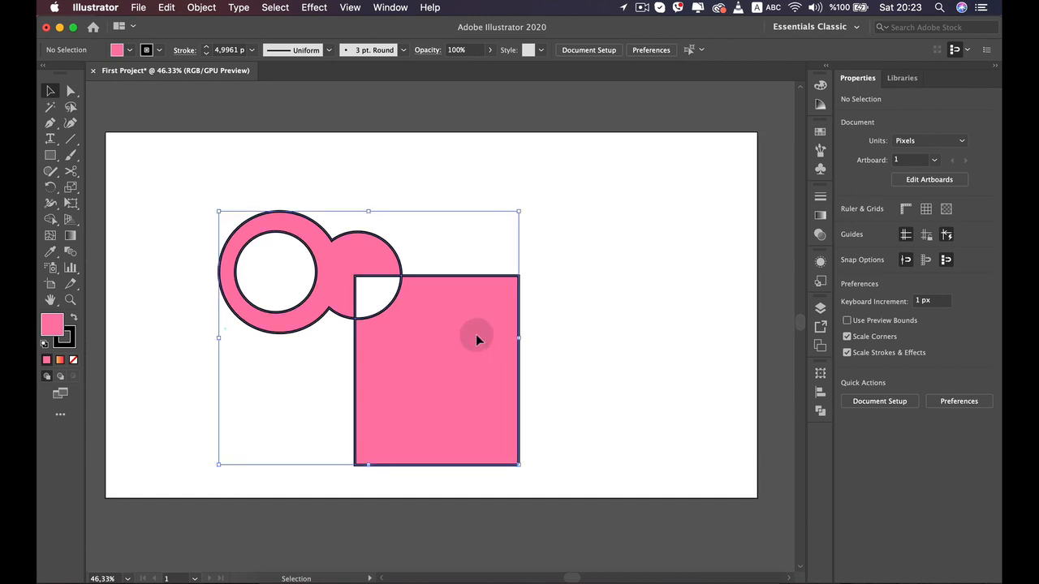
pyautogui.press('BackSpace')
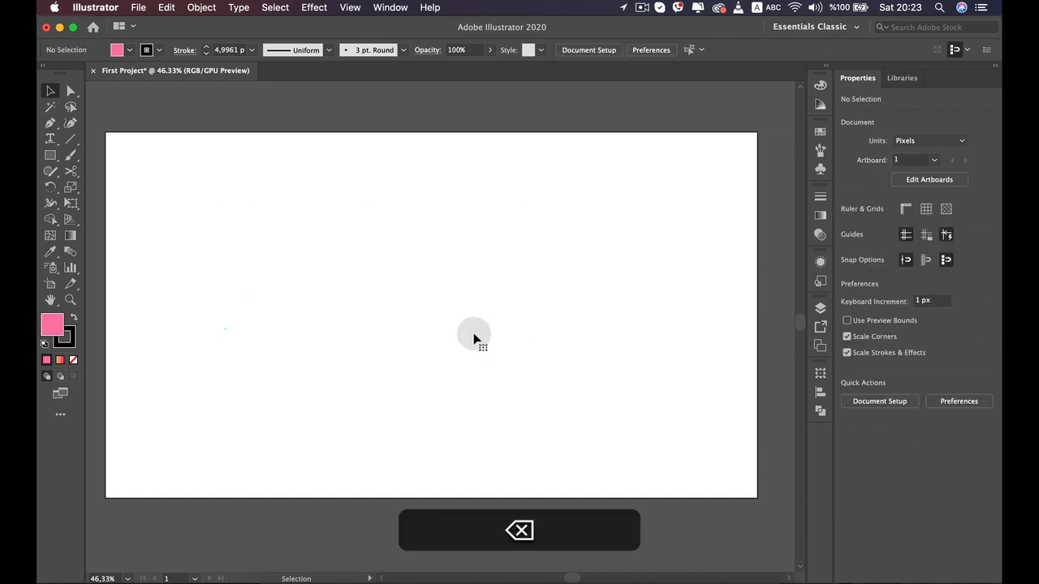
# - Draw a small circle and a larger one about 396 px wide, overlap the larger onto the smaller, and select both
pyautogui.click(54, 231)
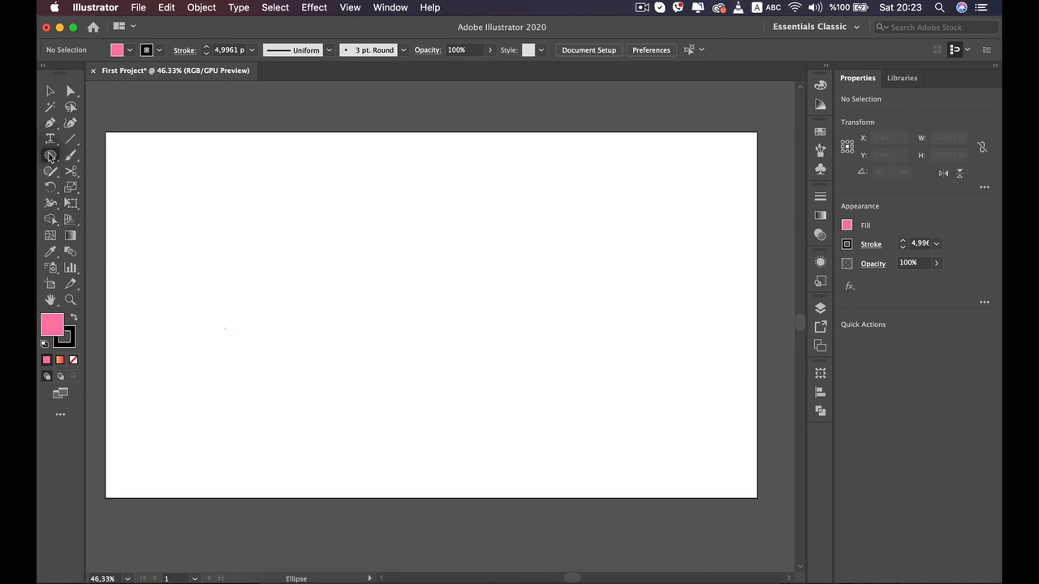
pyautogui.moveTo(273, 221); pyautogui.dragTo(326, 285)
pyautogui.moveTo(425, 224); pyautogui.dragTo(327, 353)
pyautogui.press('v')
pyautogui.moveTo(378, 305); pyautogui.dragTo(374, 248)
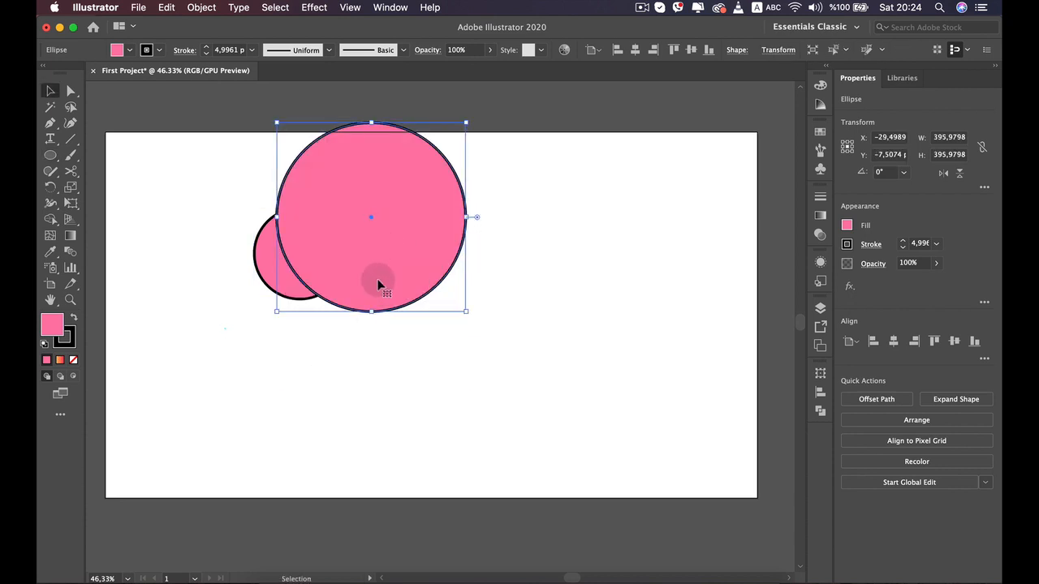
pyautogui.click(479, 409)
pyautogui.moveTo(485, 421); pyautogui.dragTo(248, 214)
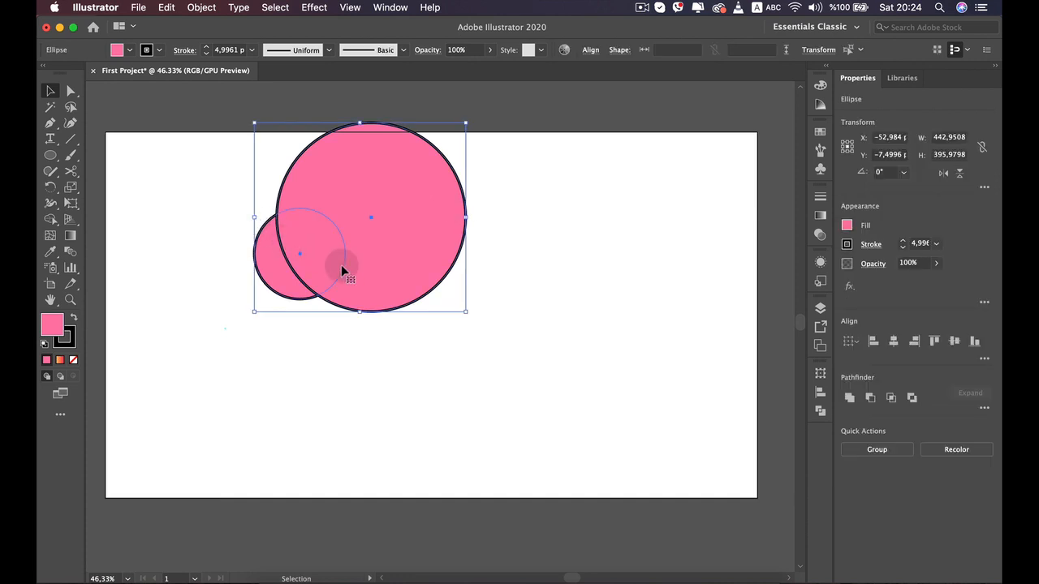
# - Try merging the overlap with the smaller circle and cutting the overlap out using Shape Builder, undoing each attempt
pyautogui.click(50, 219)
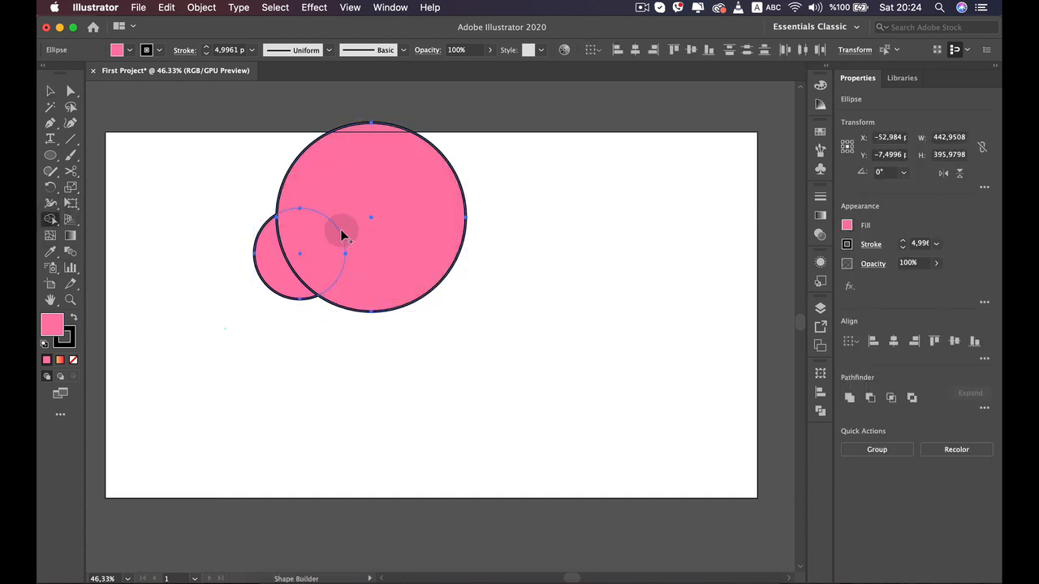
pyautogui.moveTo(319, 259); pyautogui.dragTo(278, 264)
pyautogui.moveTo(304, 354); pyautogui.dragTo(325, 350)
pyautogui.press('super+z')
pyautogui.press('alt+super+z')
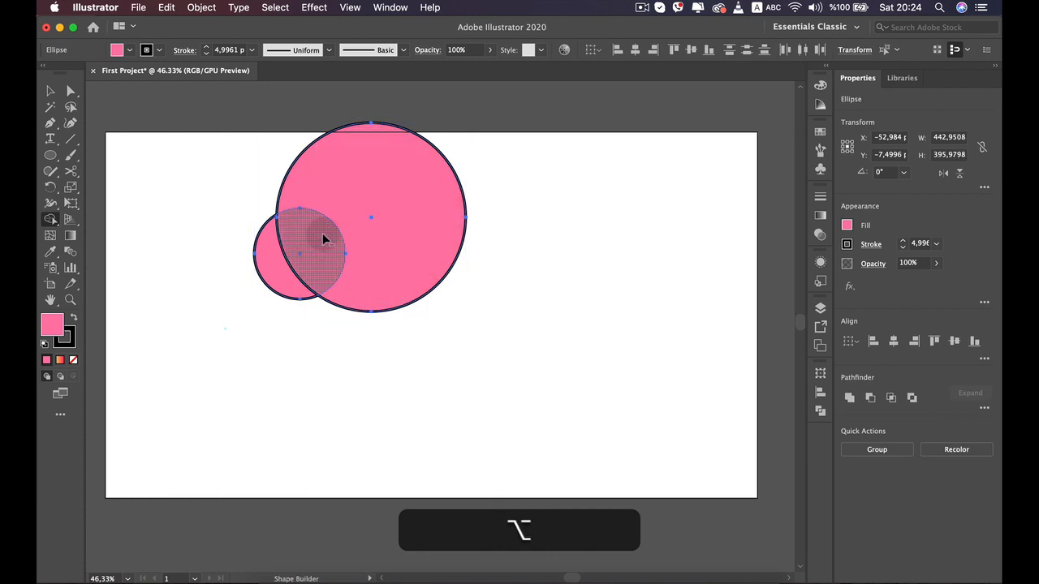
pyautogui.moveTo(321, 251); pyautogui.dragTo(292, 233)
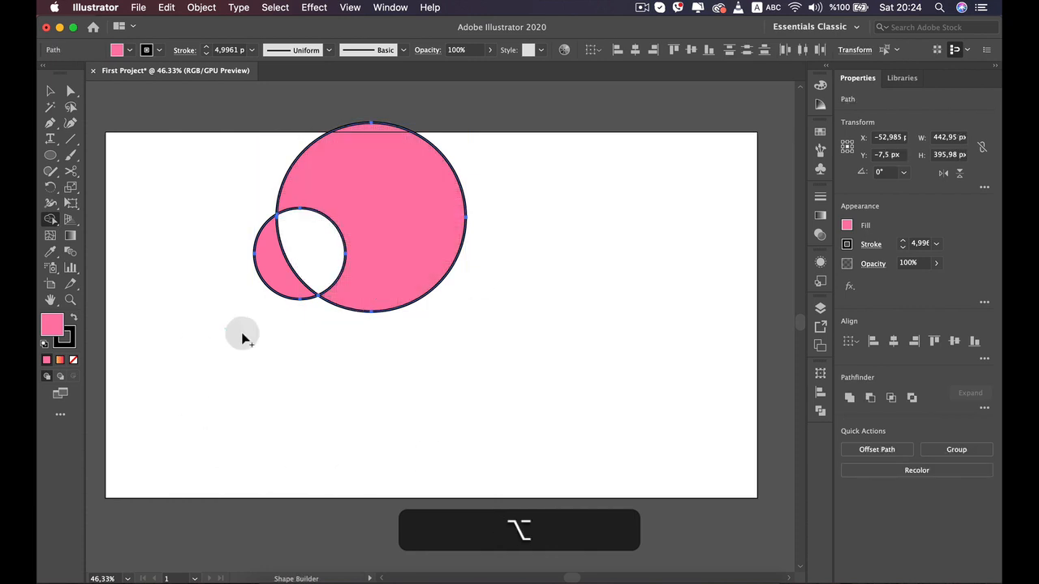
pyautogui.press('super+z')
# - Remove the large circle's area and the overlap with Shape Builder, leaving only a crescent
pyautogui.keyDown('alt'); pyautogui.click(389, 215); pyautogui.keyUp('alt')
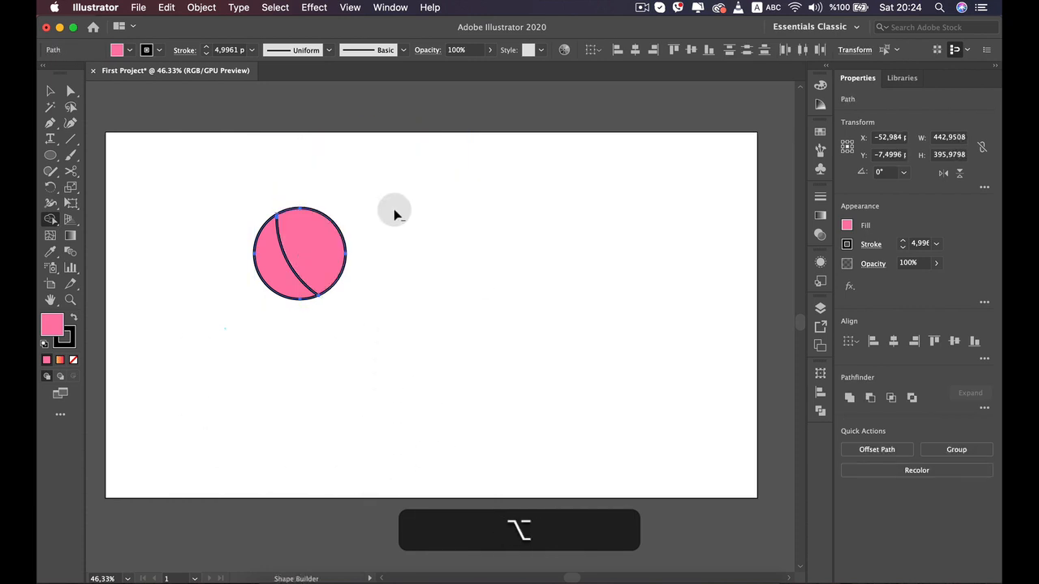
pyautogui.keyDown('alt'); pyautogui.click(324, 243); pyautogui.keyUp('alt')
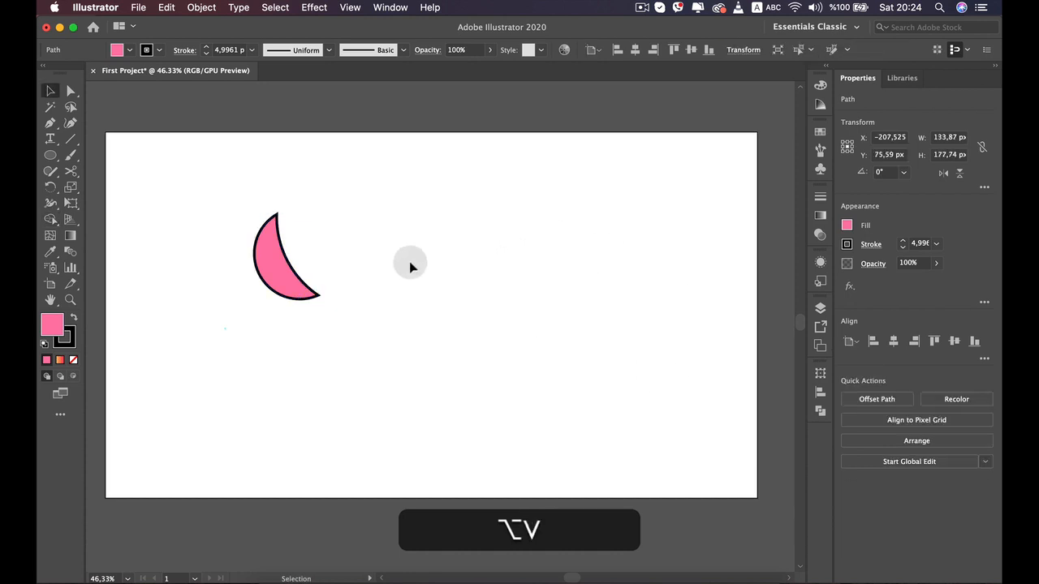
pyautogui.press('v')
# - Move the crescent toward the lower right, undo the move, and delete the crescent from the artboard
pyautogui.moveTo(299, 303); pyautogui.dragTo(358, 349)
pyautogui.click(435, 268)
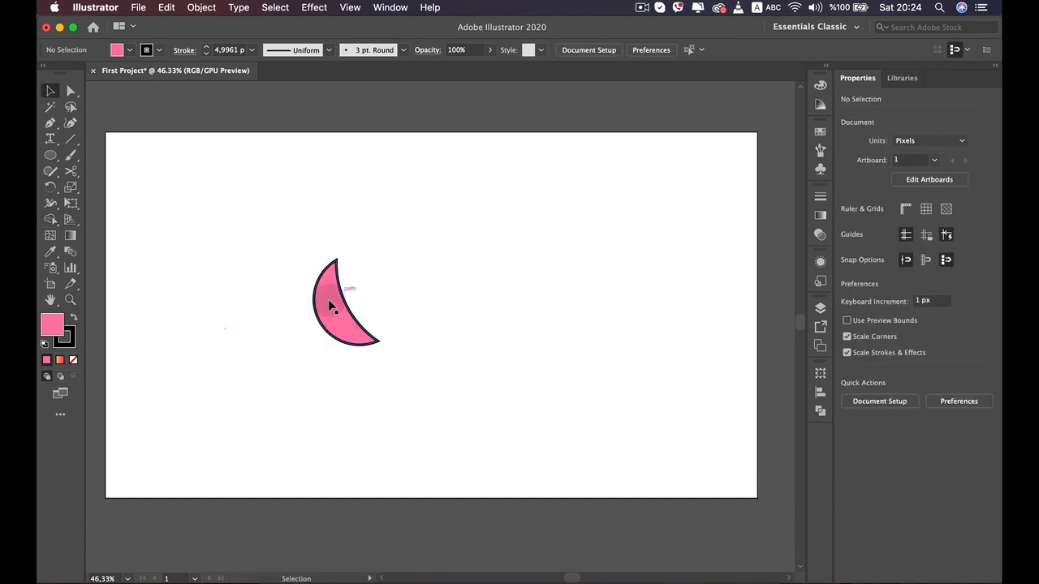
pyautogui.press('super+z')
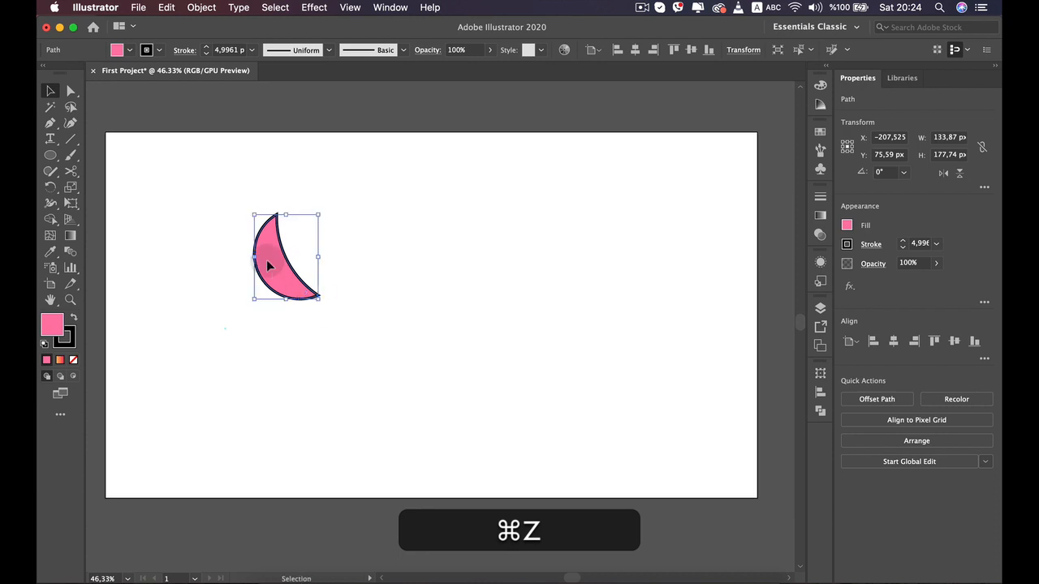
pyautogui.press('BackSpace')
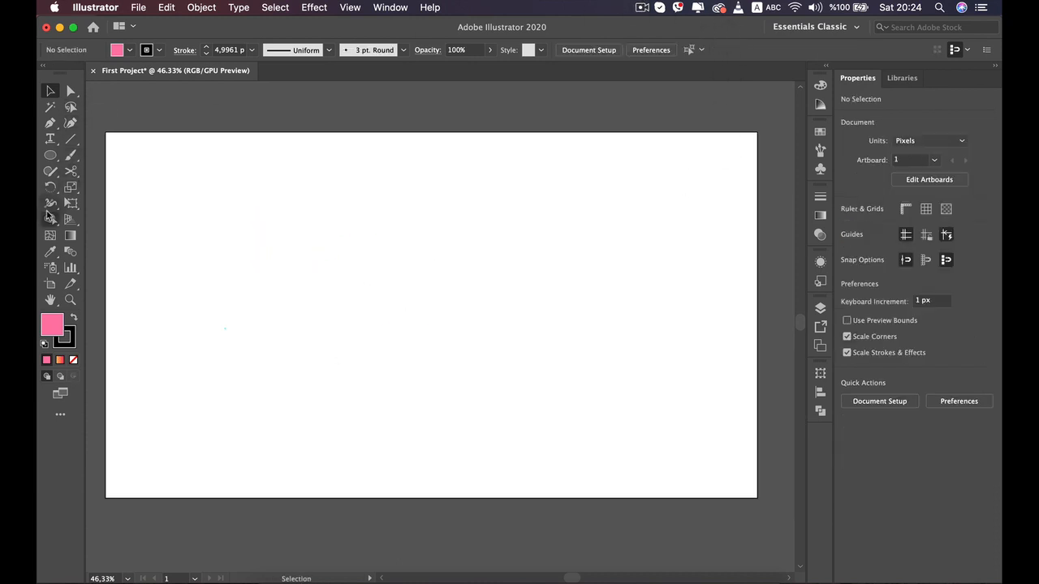
# - Draw a circle about 312 px wide near the artboard's centre and give it a black fill and cyan stroke
pyautogui.moveTo(51, 155); pyautogui.dragTo(98, 186)
pyautogui.moveTo(298, 251); pyautogui.dragTo(412, 398)
pyautogui.click(126, 50)
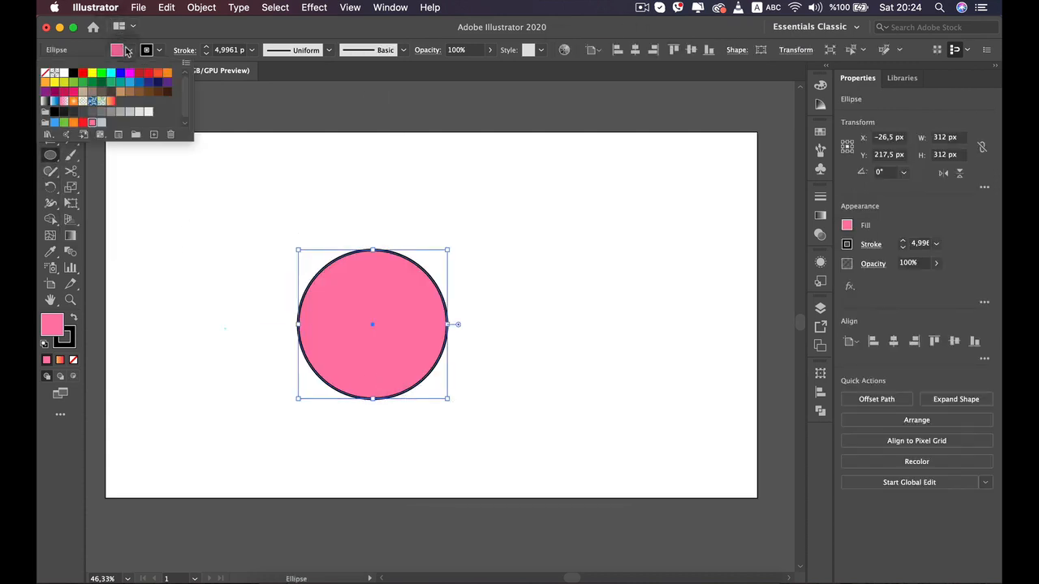
pyautogui.click(74, 73)
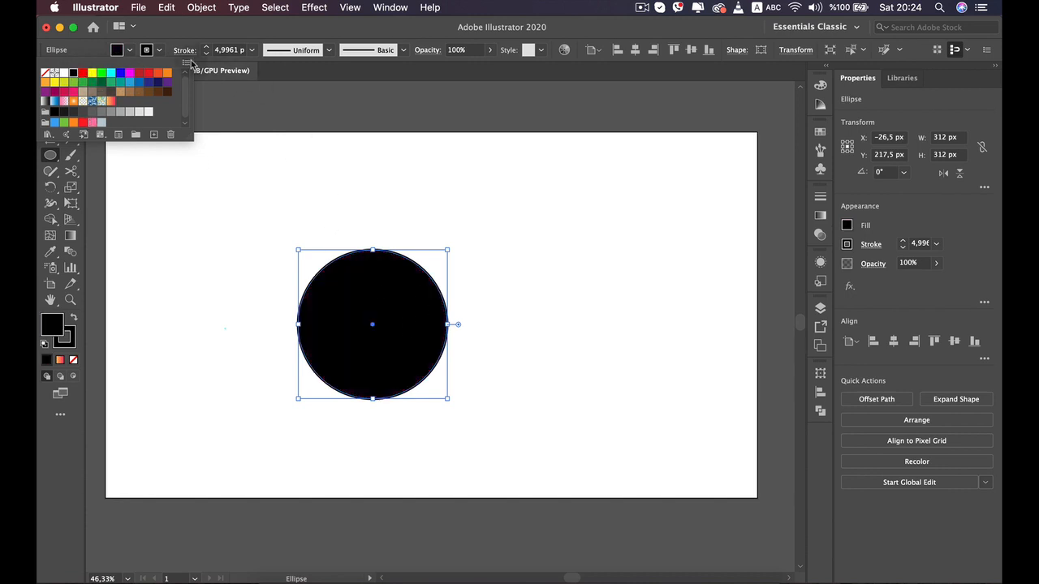
pyautogui.click(160, 52)
pyautogui.click(156, 52)
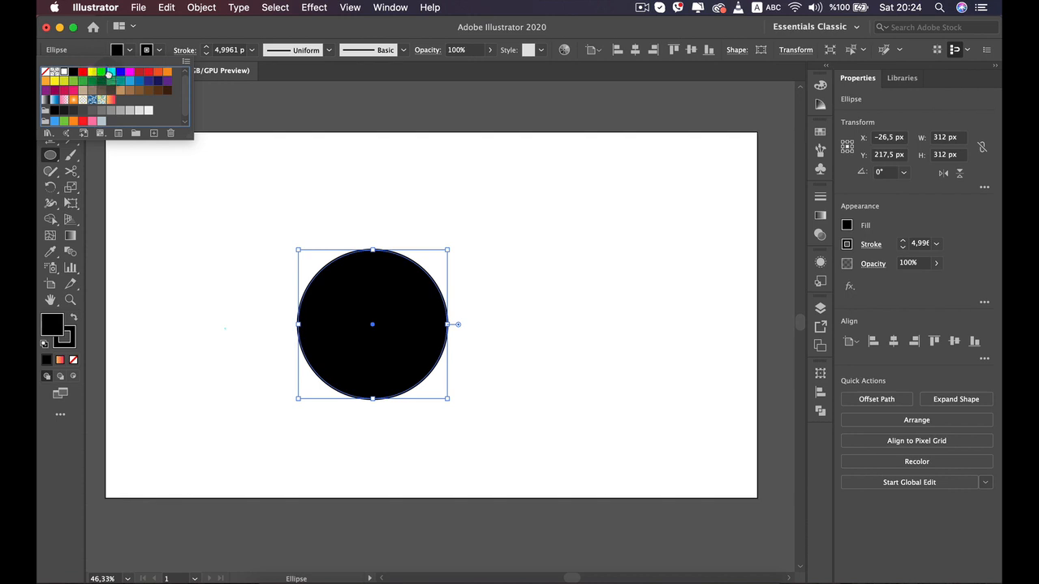
pyautogui.click(109, 72)
pyautogui.click(343, 186)
pyautogui.click(398, 293)
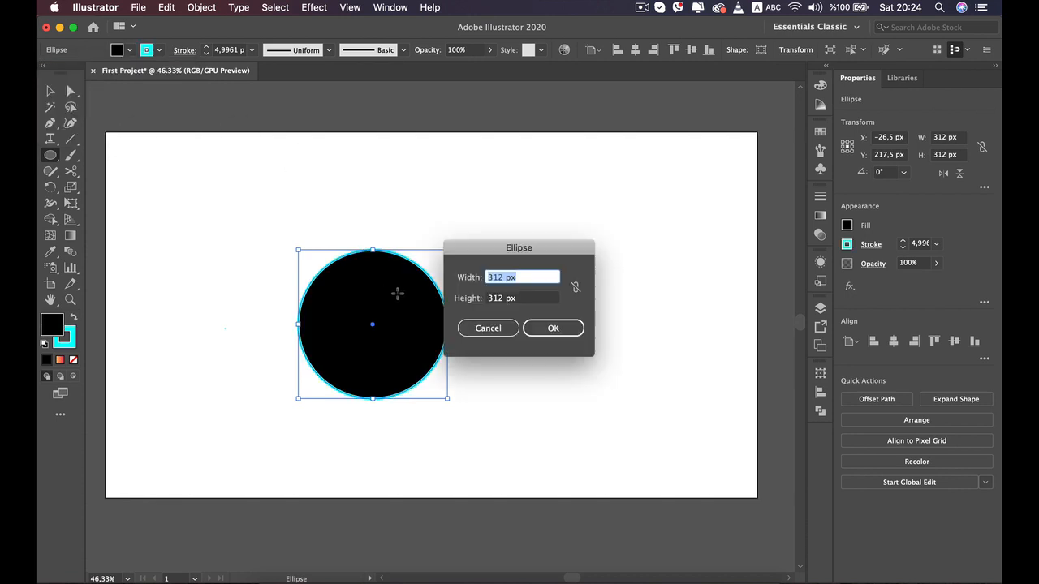
pyautogui.click(529, 323)
# - Reduce the circle to about 302 px, copy it beside and above itself, and enlarge the upper copy to about 352 px
pyautogui.press('v')
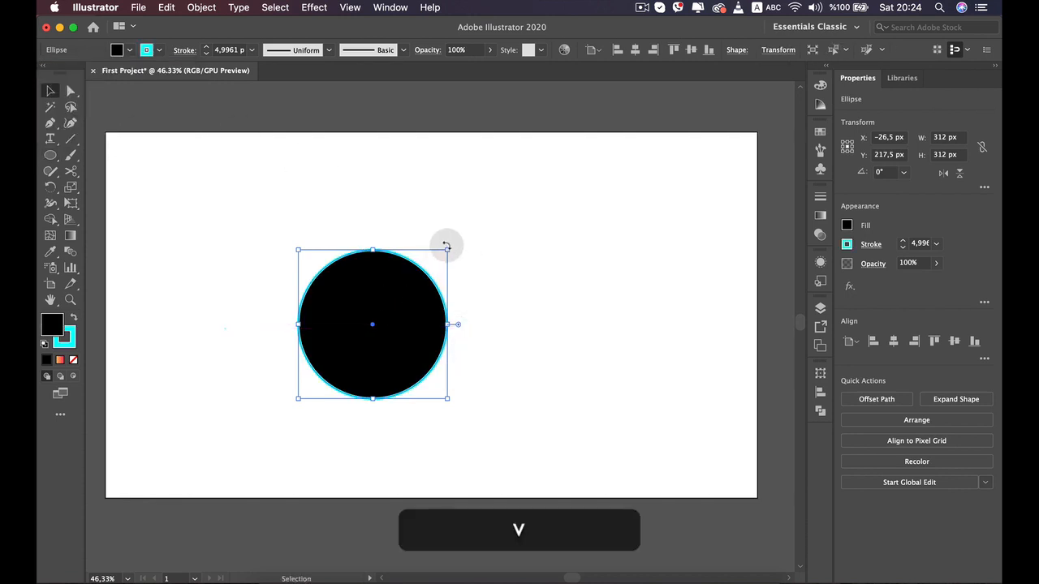
pyautogui.press('shift')
pyautogui.moveTo(448, 250)
pyautogui.mouseDown()
pyautogui.moveTo(419, 284)
pyautogui.moveTo(480, 297)
pyautogui.moveTo(468, 332)
pyautogui.moveTo(386, 199)
pyautogui.moveTo(379, 209)
pyautogui.mouseUp()
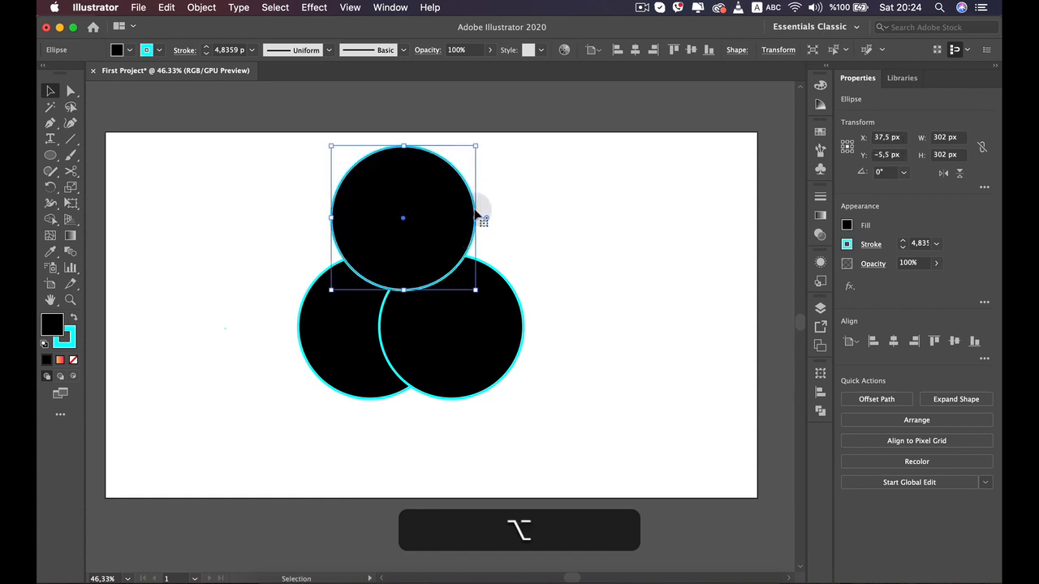
pyautogui.moveTo(475, 146); pyautogui.dragTo(508, 122)
# - Duplicate the top circle, shrink the copy to about 156 px, and place two such circles inside the top circle's lower sides
pyautogui.moveTo(452, 197)
pyautogui.mouseDown()
pyautogui.moveTo(441, 203)
pyautogui.moveTo(463, 197)
pyautogui.mouseUp()
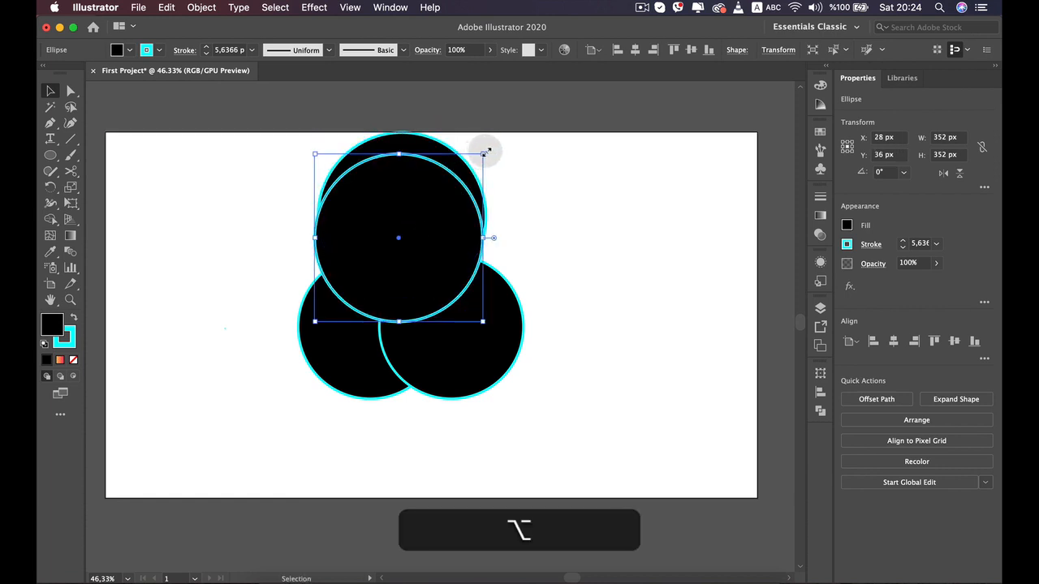
pyautogui.moveTo(487, 151); pyautogui.dragTo(394, 244)
pyautogui.moveTo(343, 283); pyautogui.dragTo(451, 262)
pyautogui.press('alt')
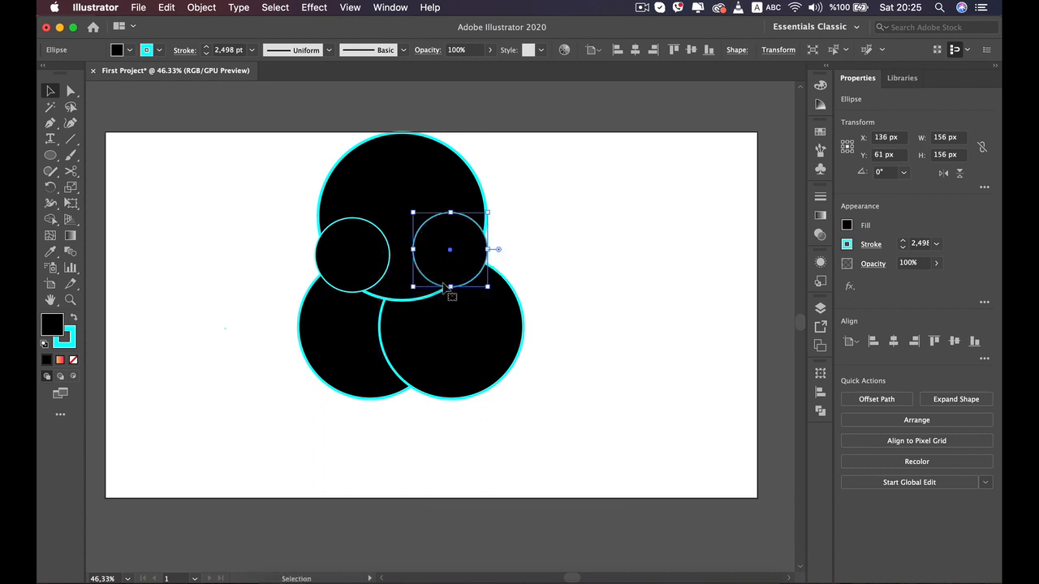
pyautogui.click(327, 255)
pyautogui.moveTo(362, 263); pyautogui.dragTo(361, 264)
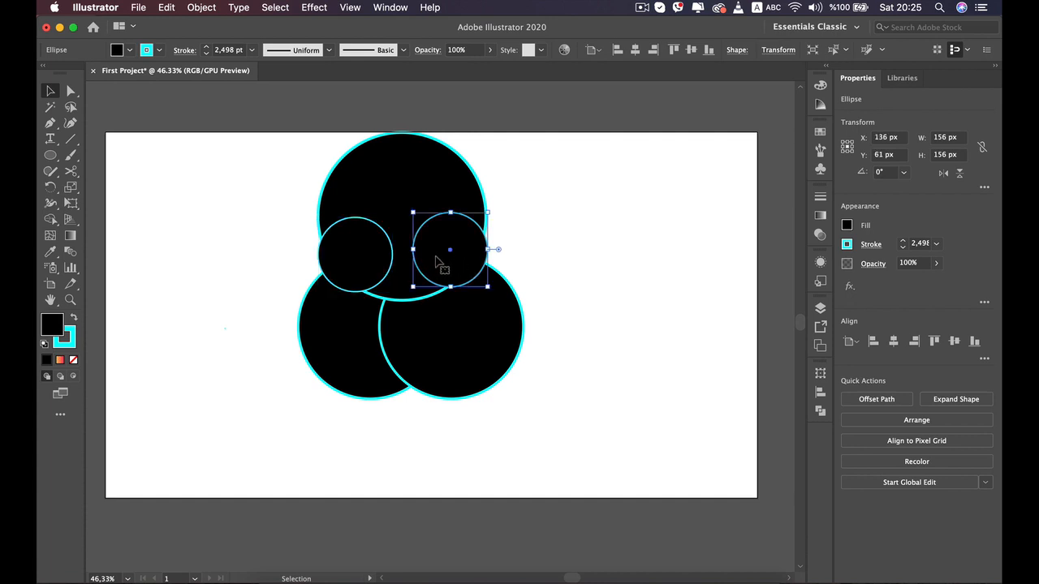
# - Copy a 156 px circle, shrink the copy to about 57 px, and centre it between the two side circles
pyautogui.moveTo(437, 262)
pyautogui.mouseDown()
pyautogui.moveTo(448, 245)
pyautogui.moveTo(425, 258)
pyautogui.mouseUp()
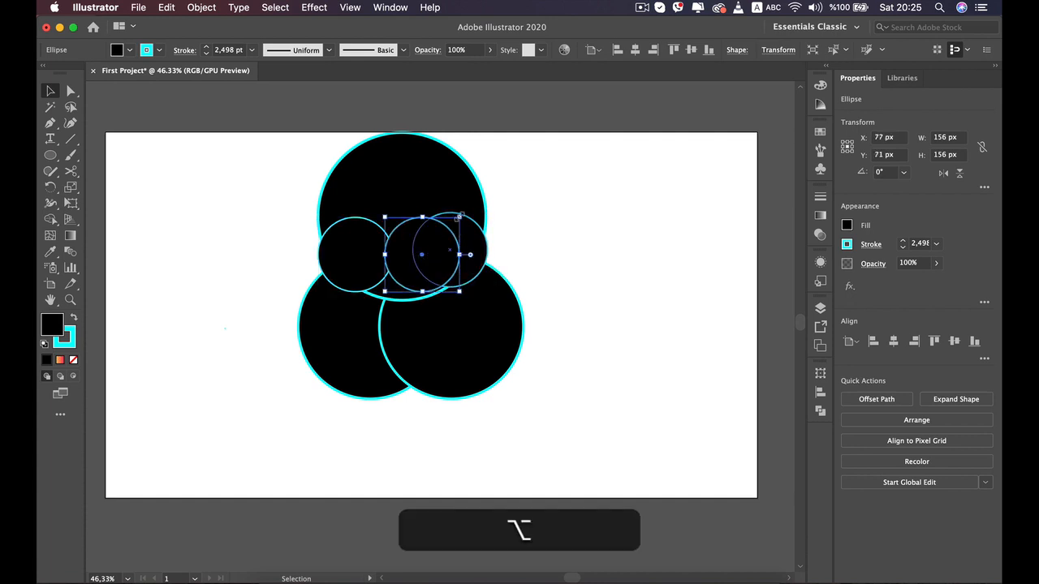
pyautogui.moveTo(459, 217)
pyautogui.mouseDown()
pyautogui.moveTo(465, 235)
pyautogui.moveTo(408, 293)
pyautogui.moveTo(402, 255)
pyautogui.mouseUp()
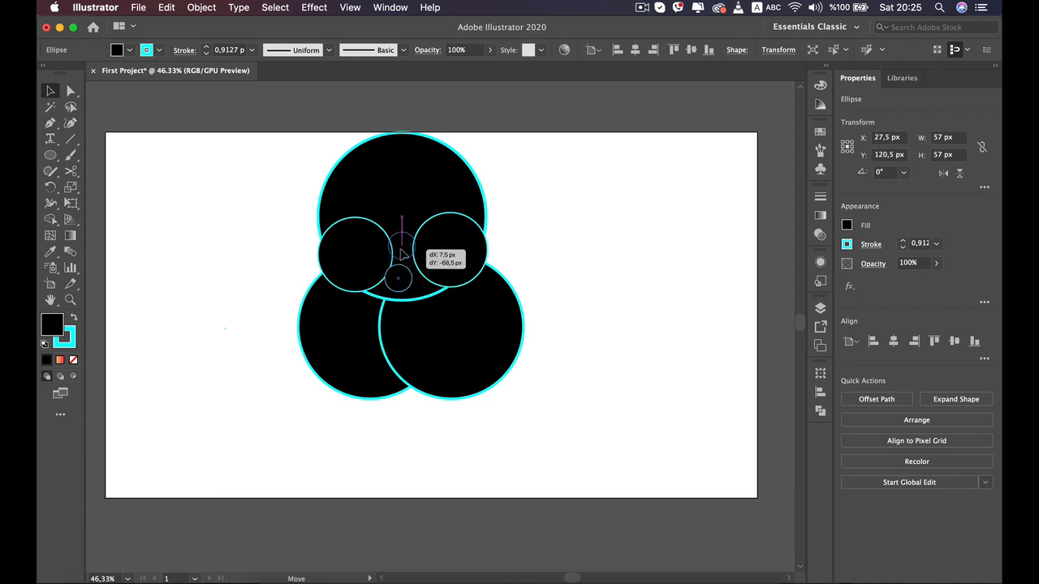
pyautogui.click(477, 361)
# - Copy the 156 px circle into a row of five overlapping circles along the lower edge of the two body circles
pyautogui.moveTo(402, 254); pyautogui.dragTo(529, 355)
pyautogui.click(342, 258)
pyautogui.moveTo(301, 381); pyautogui.dragTo(302, 367)
pyautogui.moveTo(355, 393); pyautogui.dragTo(348, 393)
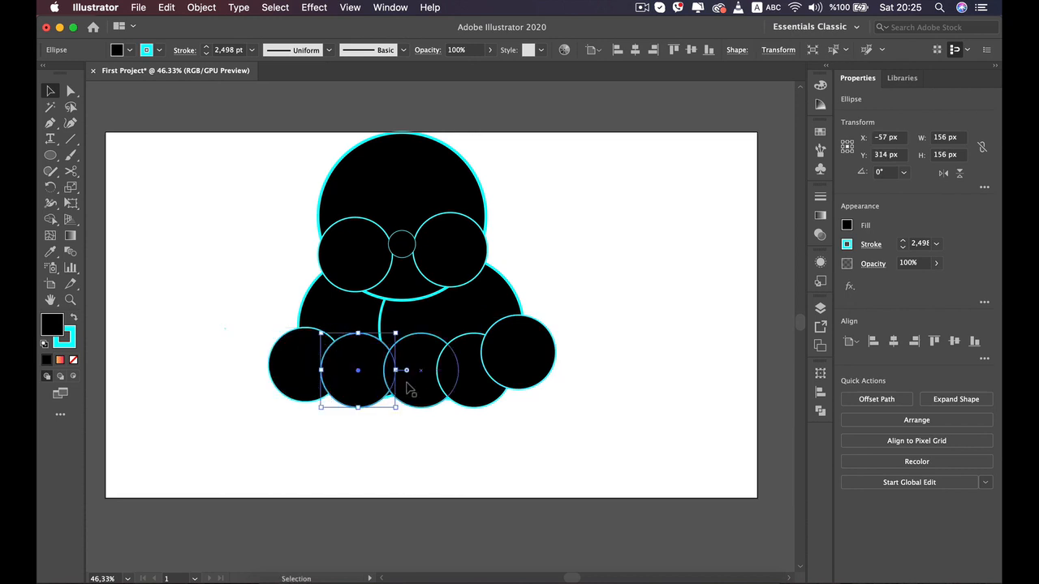
pyautogui.moveTo(413, 386); pyautogui.dragTo(406, 386)
pyautogui.moveTo(470, 390); pyautogui.dragTo(466, 391)
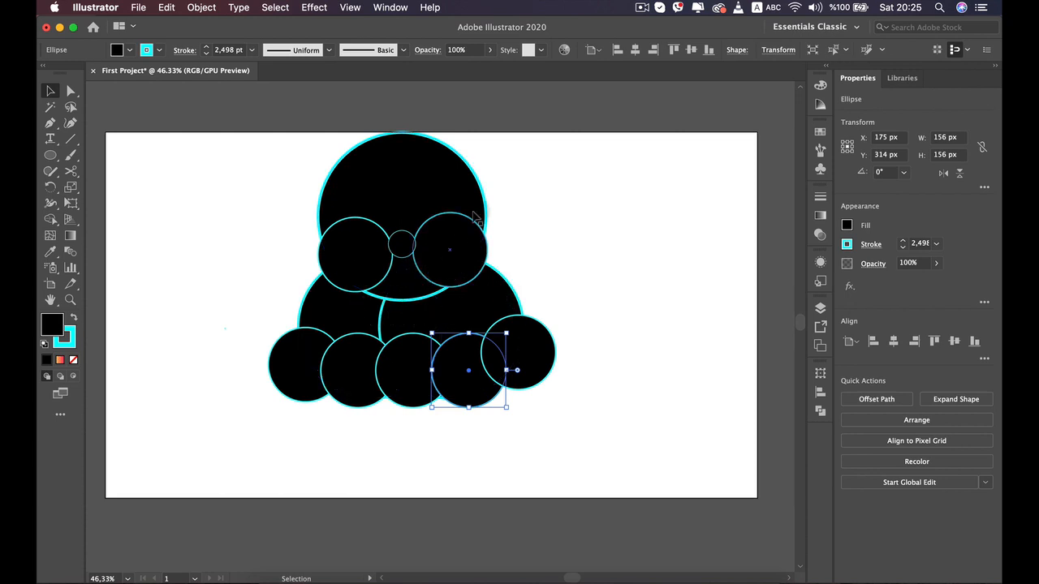
# - Select all the circles and merge the middle regions between the upper and lower circles into one bat body with Shape Builder
pyautogui.moveTo(682, 213); pyautogui.dragTo(211, 412)
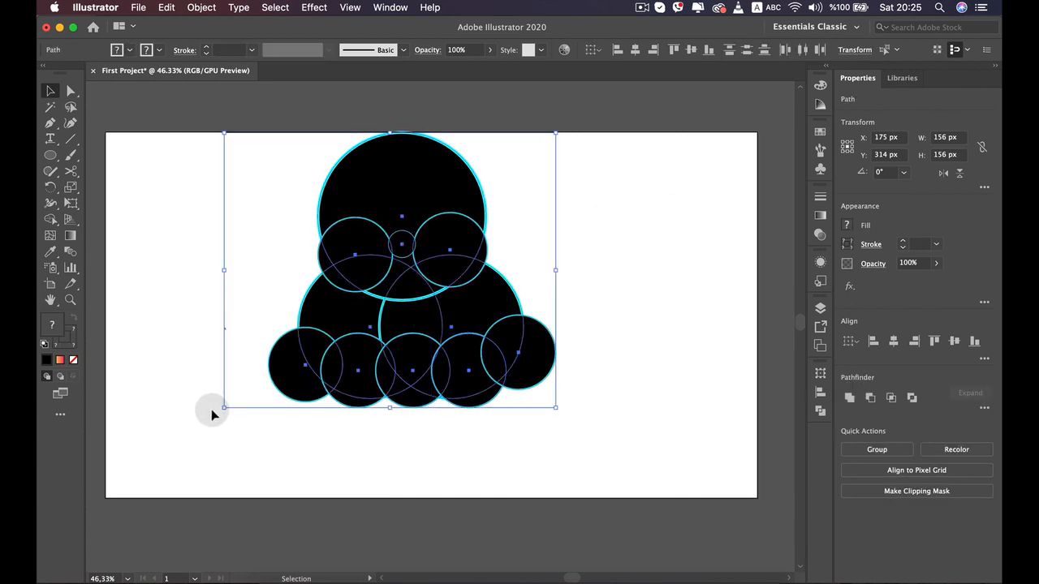
pyautogui.click(50, 220)
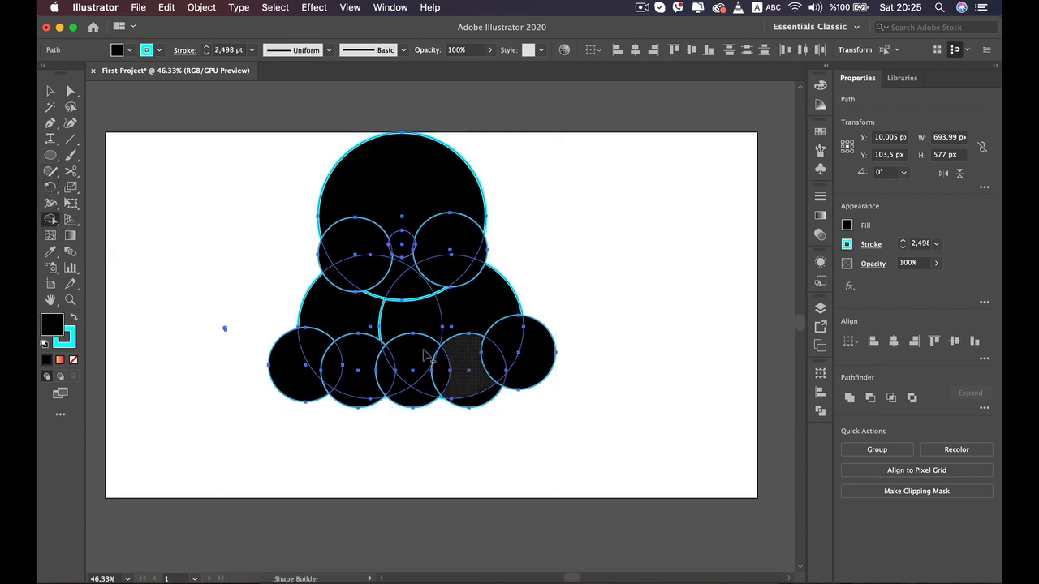
pyautogui.moveTo(392, 326)
pyautogui.mouseDown()
pyautogui.moveTo(357, 321)
pyautogui.moveTo(456, 315)
pyautogui.mouseUp()
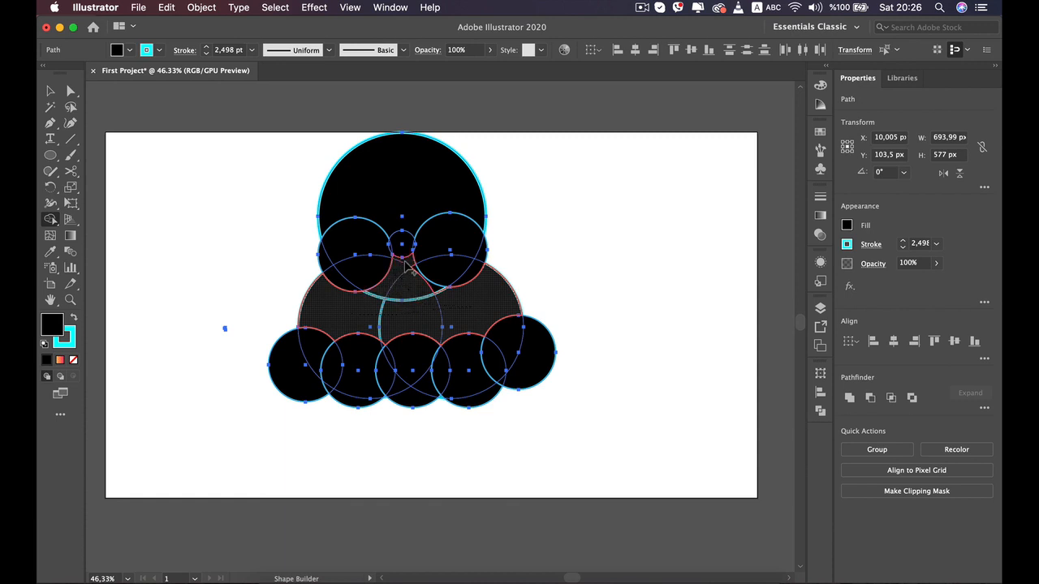
pyautogui.moveTo(406, 267); pyautogui.dragTo(406, 262)
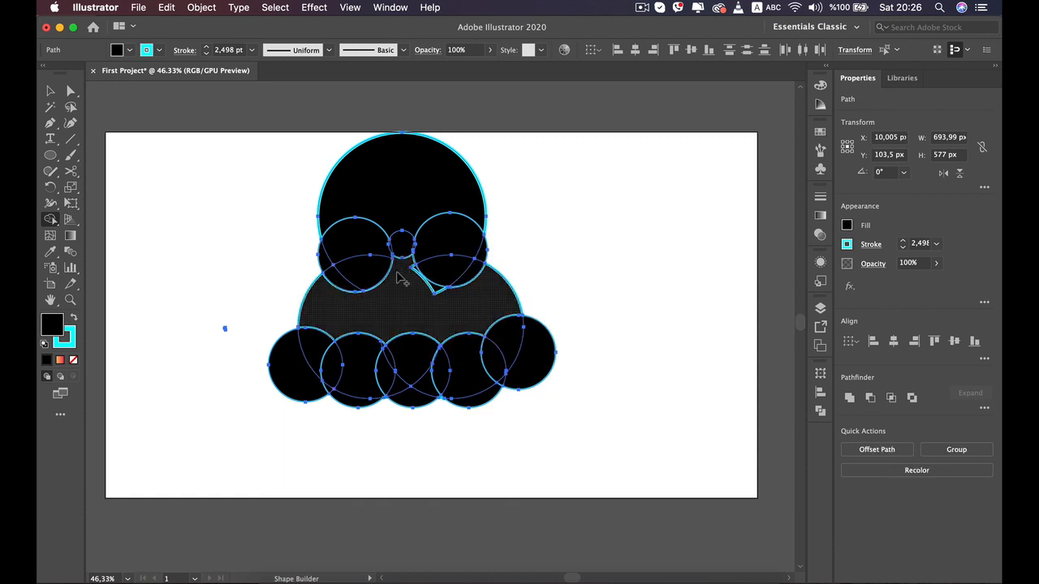
pyautogui.press('alt')
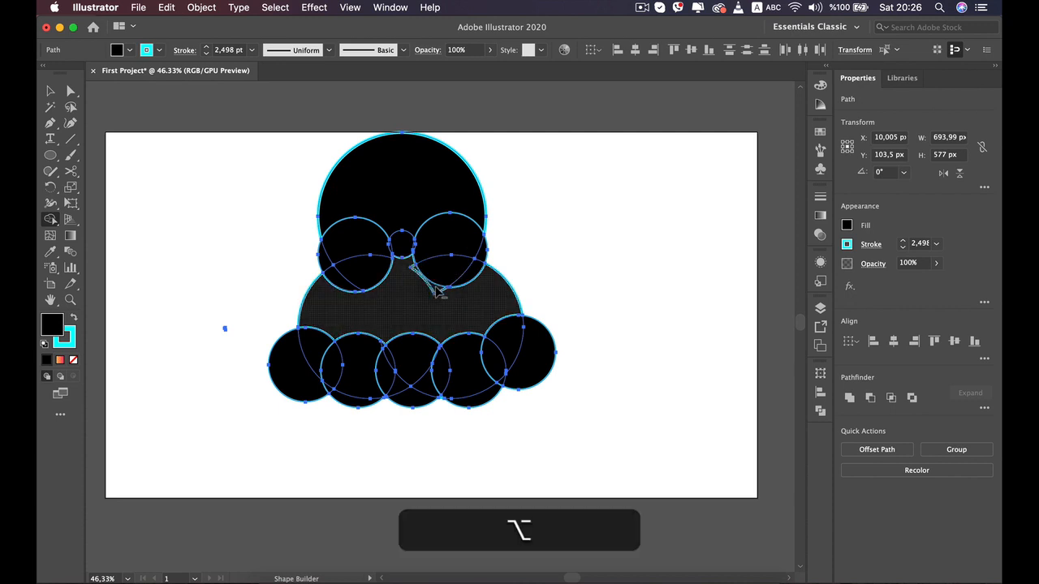
pyautogui.press('alt+super+z')
pyautogui.press('super+z')
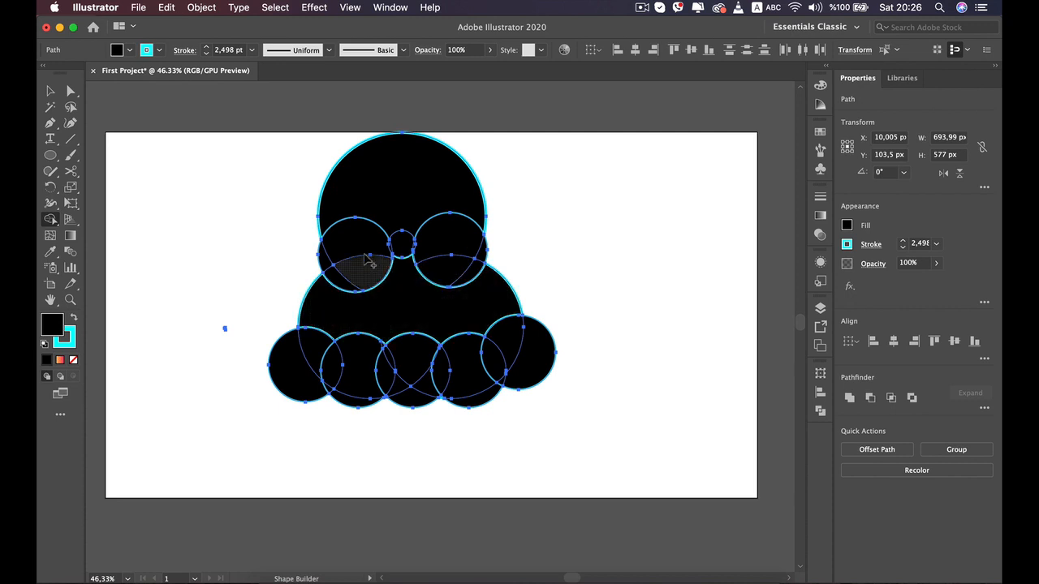
# - Remove the top circle, side circle and small circle regions above the body with Shape Builder to shape the wings and ears
pyautogui.keyDown('alt'); pyautogui.click(451, 250); pyautogui.keyUp('alt')
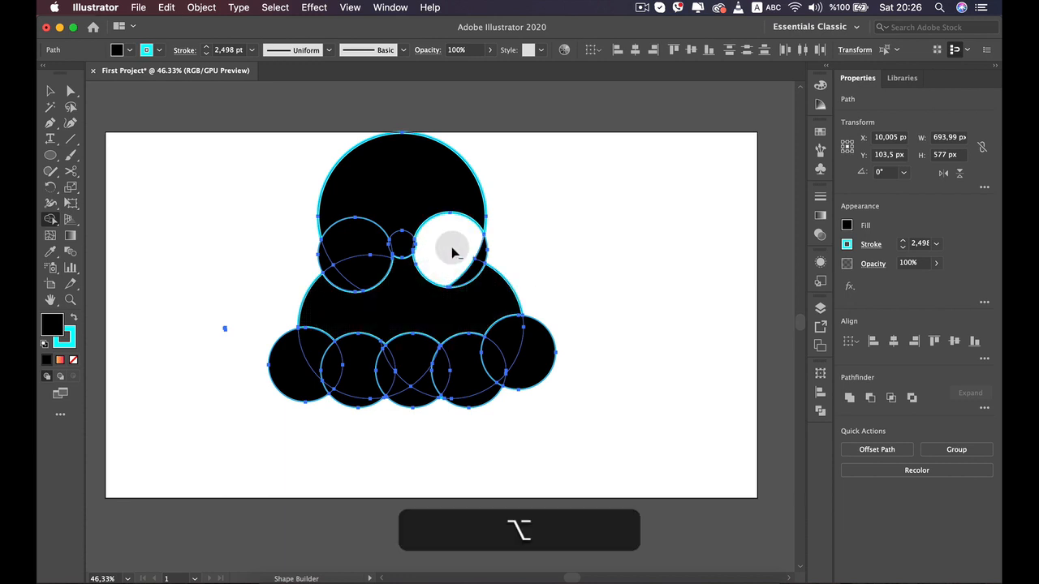
pyautogui.moveTo(514, 180)
pyautogui.mouseDown()
pyautogui.moveTo(296, 219)
pyautogui.moveTo(292, 234)
pyautogui.moveTo(397, 229)
pyautogui.mouseUp()
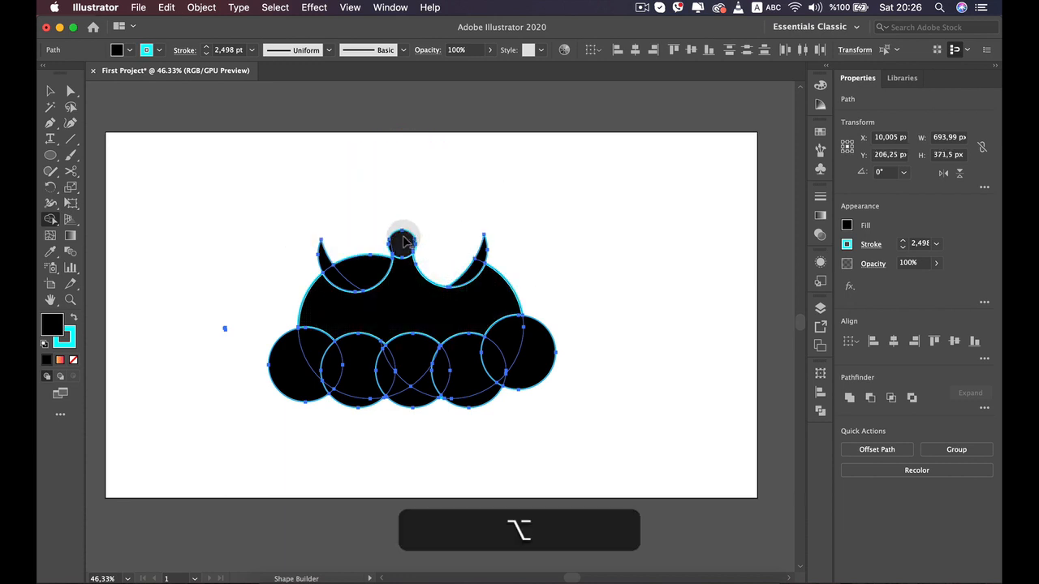
pyautogui.keyDown('alt'); pyautogui.click(404, 237); pyautogui.keyUp('alt')
pyautogui.keyDown('alt'); pyautogui.click(356, 262); pyautogui.keyUp('alt')
pyautogui.moveTo(339, 272); pyautogui.dragTo(321, 254)
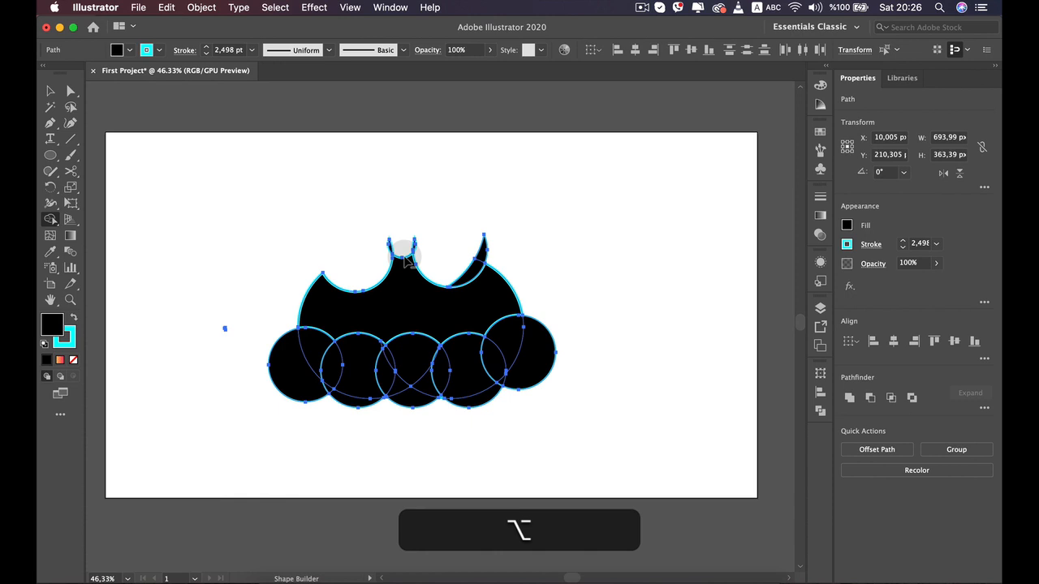
pyautogui.keyDown('alt'); pyautogui.click(474, 264); pyautogui.keyUp('alt')
# - Remove the lower row of circles, the extra crescent at the wing tip and the stray fragments around the bat with Shape Builder
pyautogui.moveTo(271, 351)
pyautogui.mouseDown()
pyautogui.moveTo(579, 370)
pyautogui.moveTo(285, 397)
pyautogui.moveTo(471, 393)
pyautogui.moveTo(359, 390)
pyautogui.moveTo(443, 397)
pyautogui.mouseUp()
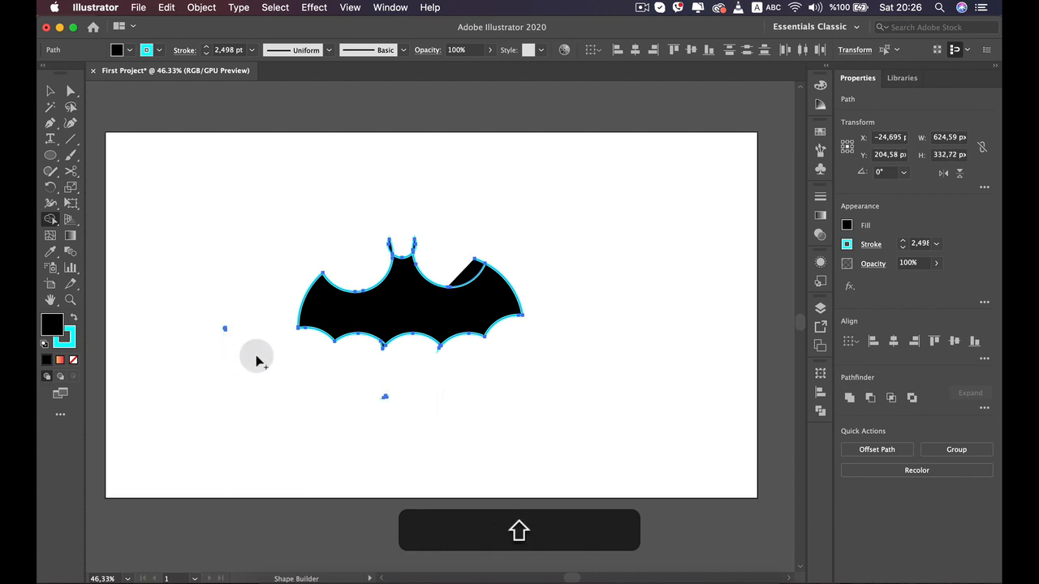
pyautogui.moveTo(244, 321); pyautogui.dragTo(214, 340)
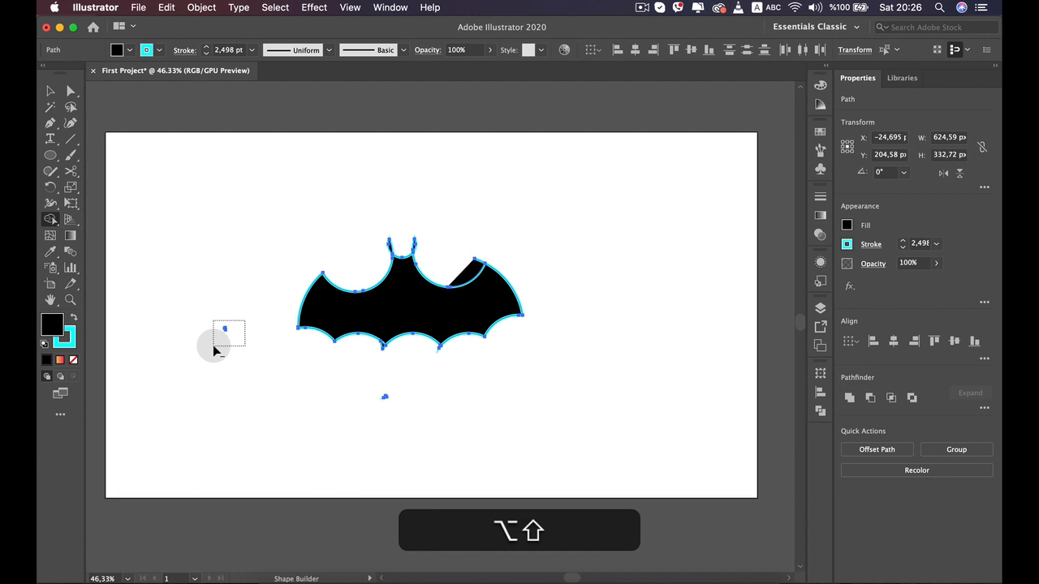
pyautogui.moveTo(216, 350); pyautogui.dragTo(218, 387)
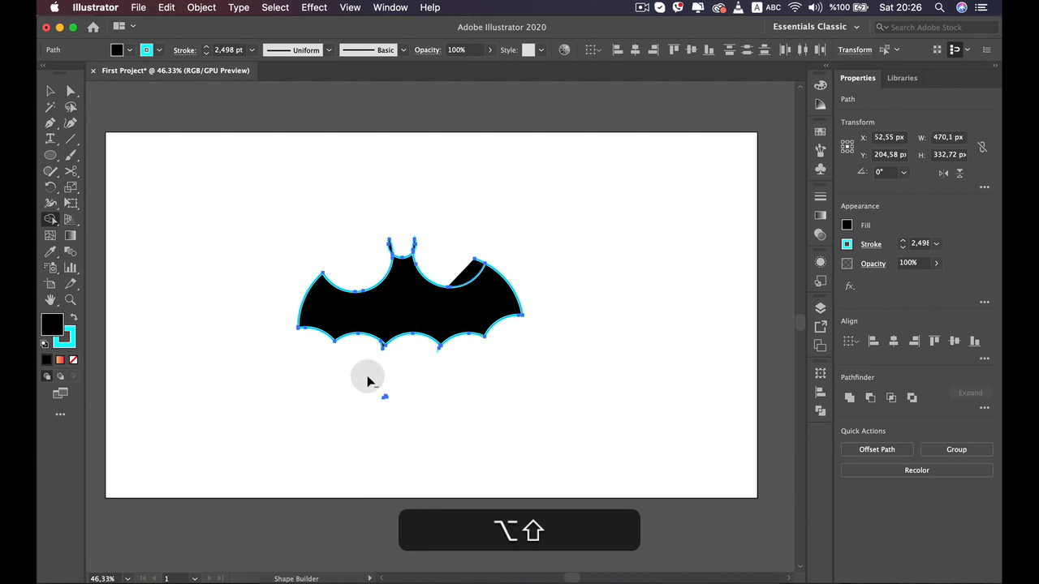
pyautogui.moveTo(410, 382); pyautogui.dragTo(332, 425)
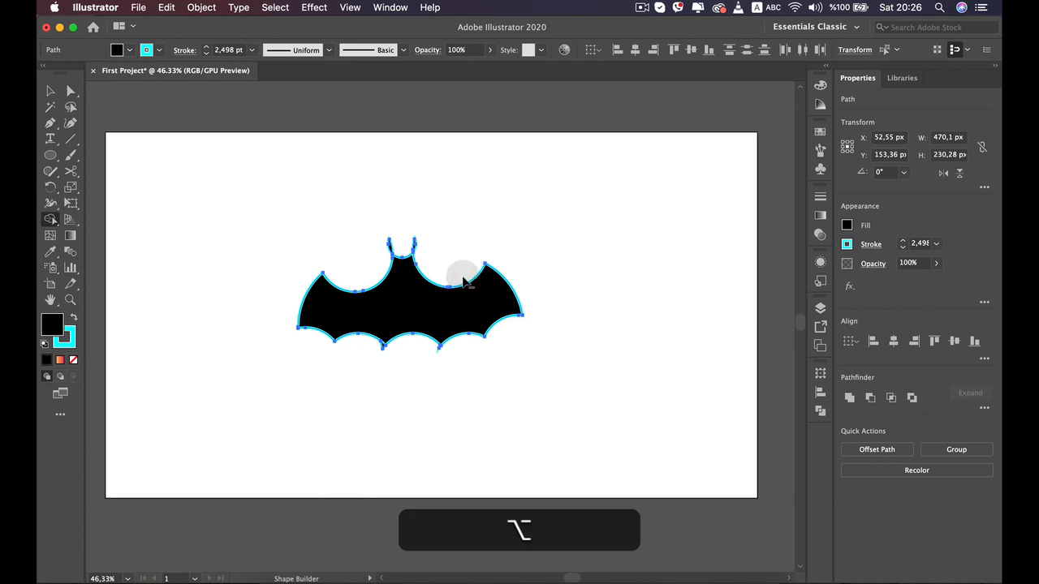
# - Remove the two thin ear slivers rising above the bat's head with Shape Builder
pyautogui.scroll(5, 412, 235)
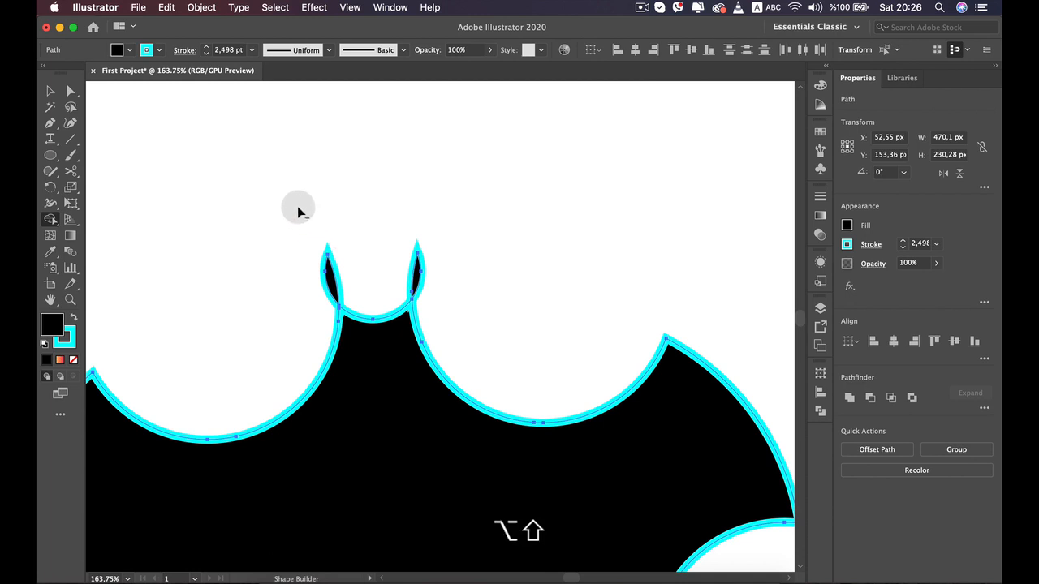
pyautogui.moveTo(297, 206); pyautogui.dragTo(459, 280)
pyautogui.scroll(-4, 459, 279)
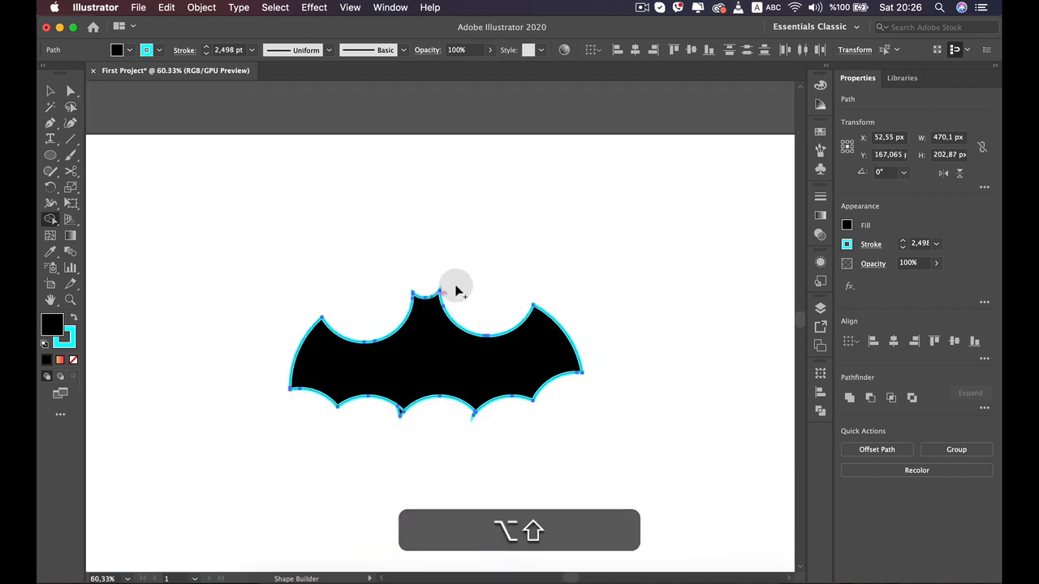
pyautogui.scroll(-2, 457, 290)
# - Delete the leftover fragments at the left of the two central points on the bat's lower edge
pyautogui.press('v')
pyautogui.click(668, 281)
pyautogui.click(463, 340)
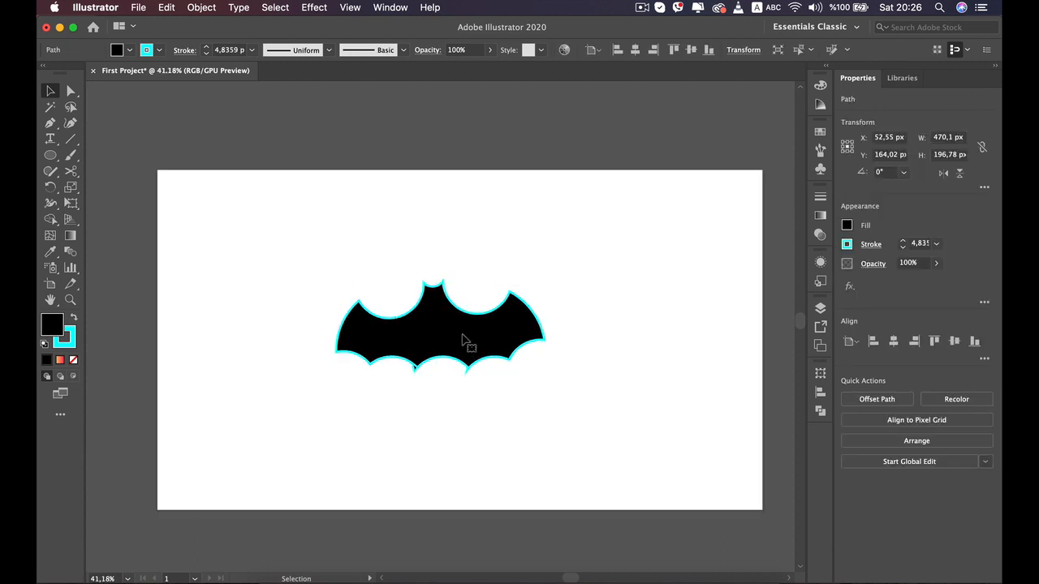
pyautogui.scroll(5, 463, 336)
pyautogui.click(476, 459)
pyautogui.click(470, 468)
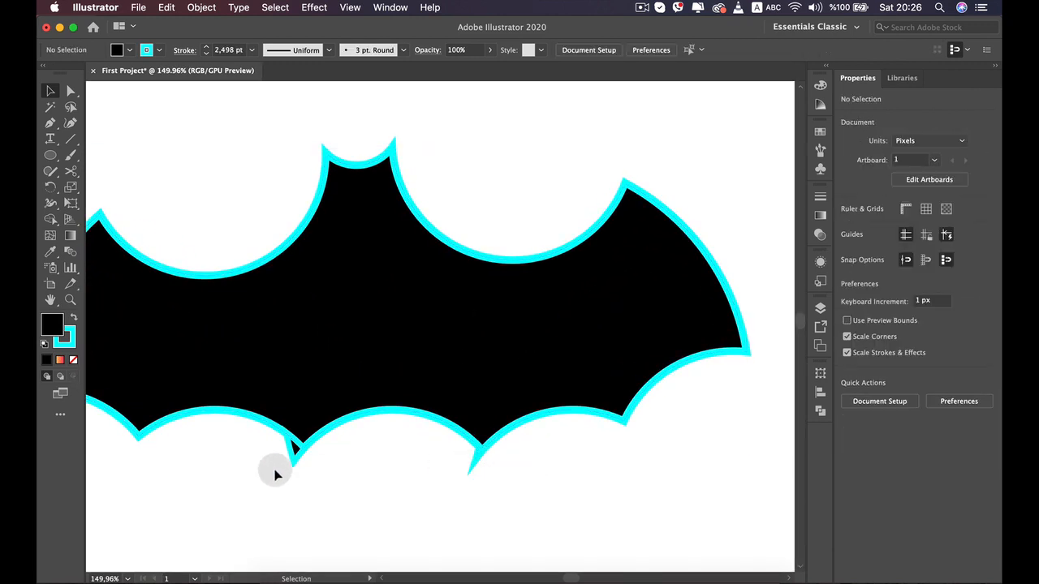
pyautogui.click(293, 454)
pyautogui.press('BackSpace')
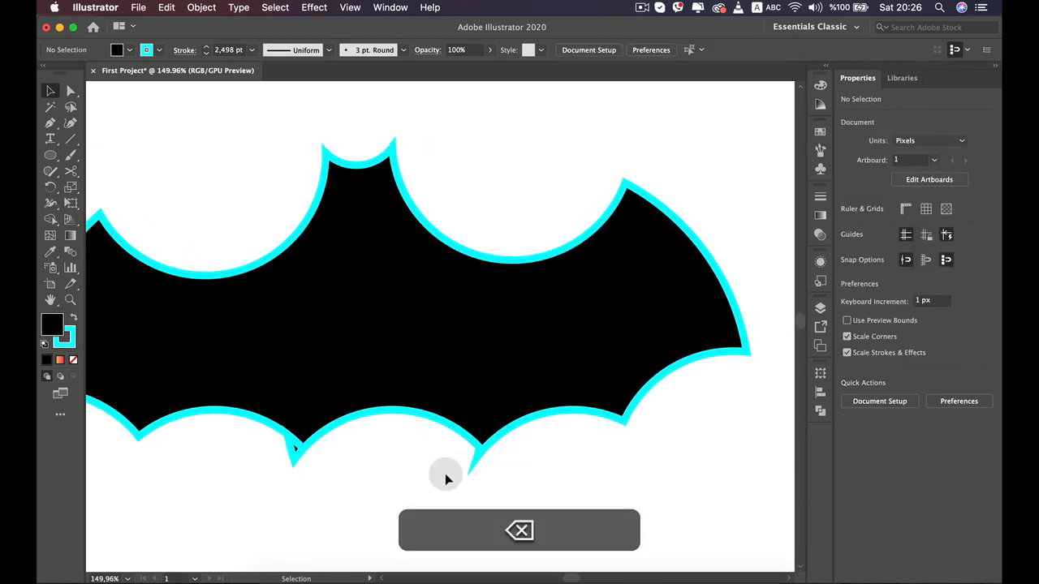
pyautogui.click(293, 448)
pyautogui.press('BackSpace')
pyautogui.press('BackSpace')
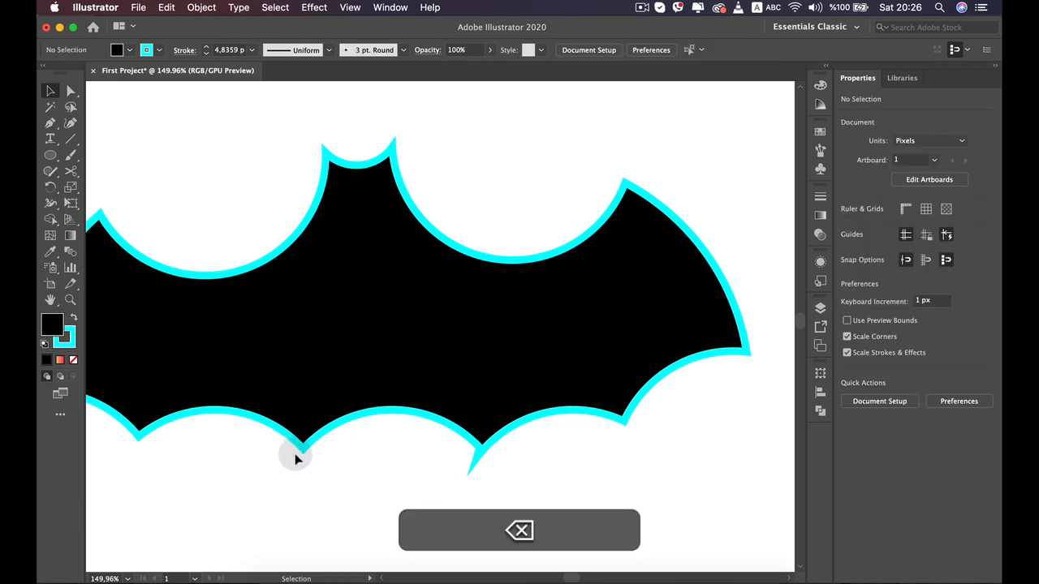
# - Delete the leftover fragments at the right of the two central points on the bat's lower edge
pyautogui.click(476, 461)
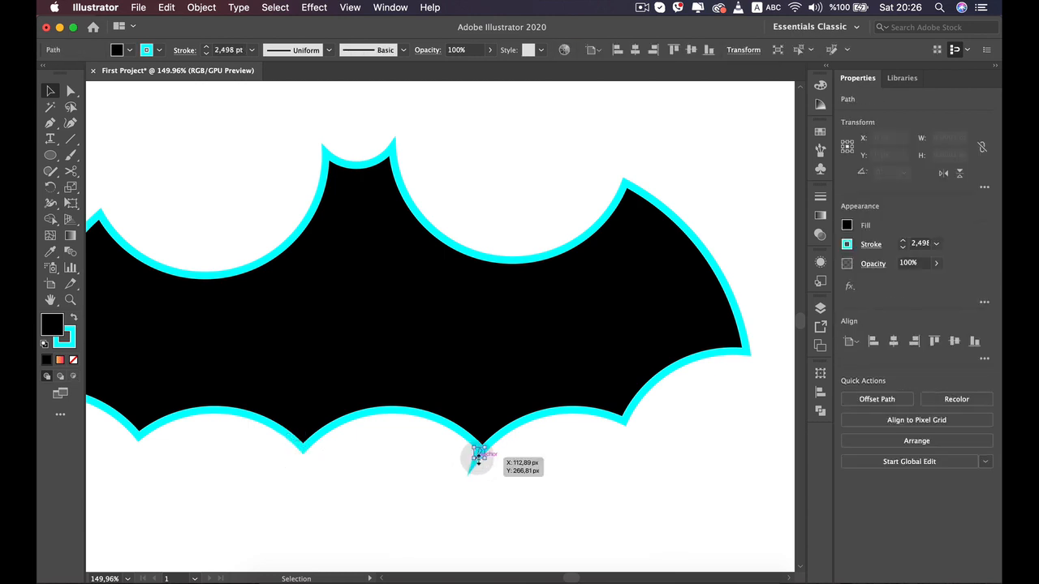
pyautogui.press('BackSpace')
pyautogui.click(477, 459)
pyautogui.press('BackSpace')
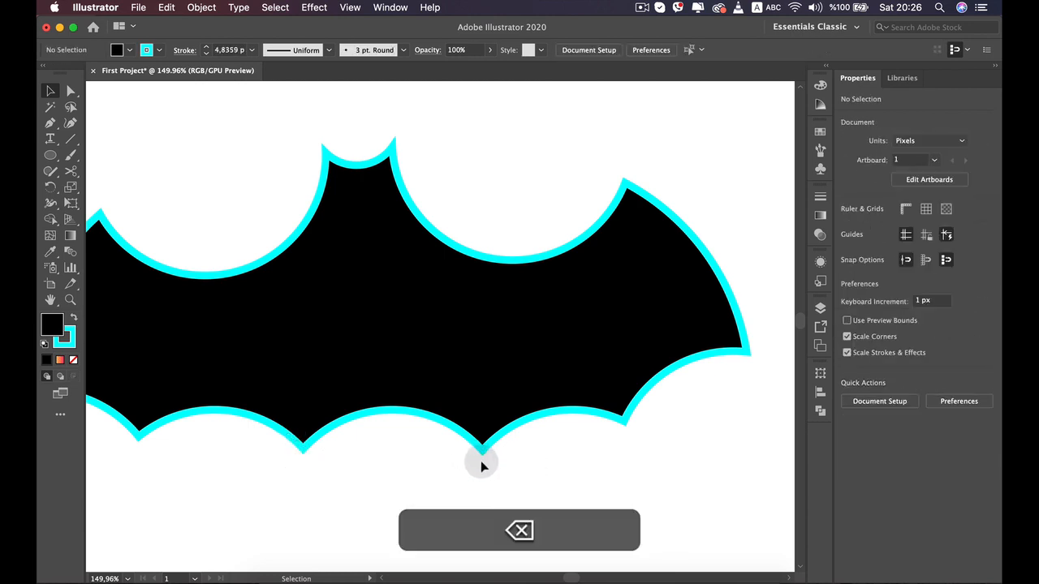
# - Move the bat up and left on the artboard, to about X -234 px, Y 1 px
pyautogui.scroll(-5, 480, 466)
pyautogui.moveTo(469, 411); pyautogui.dragTo(357, 318)
pyautogui.scroll(3, 326, 357)
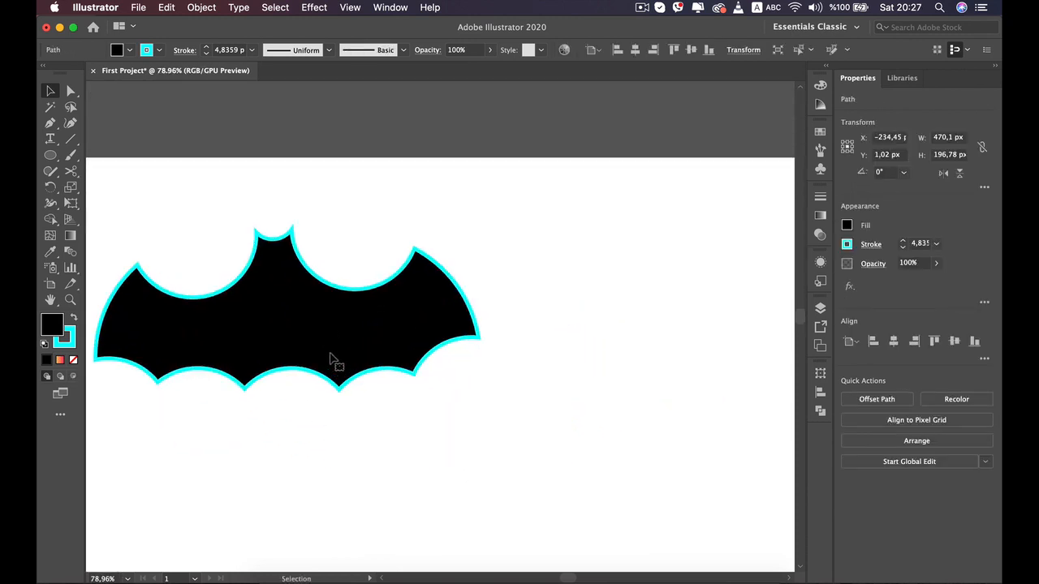
pyautogui.scroll(-2, 328, 359)
# - Set the bat's stroke colour to yellow
pyautogui.click(318, 275)
pyautogui.click(258, 251)
pyautogui.click(269, 280)
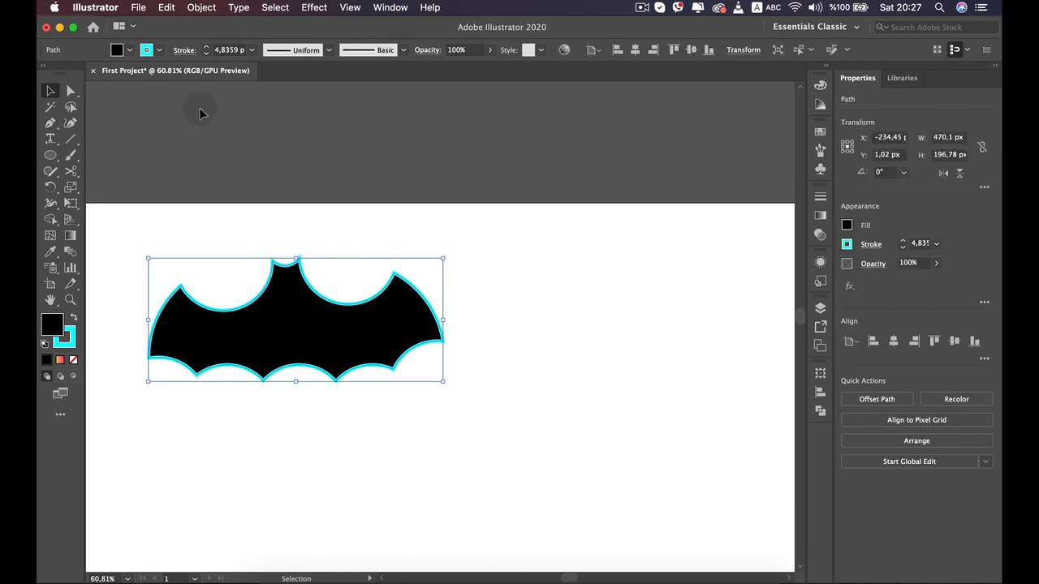
pyautogui.click(161, 51)
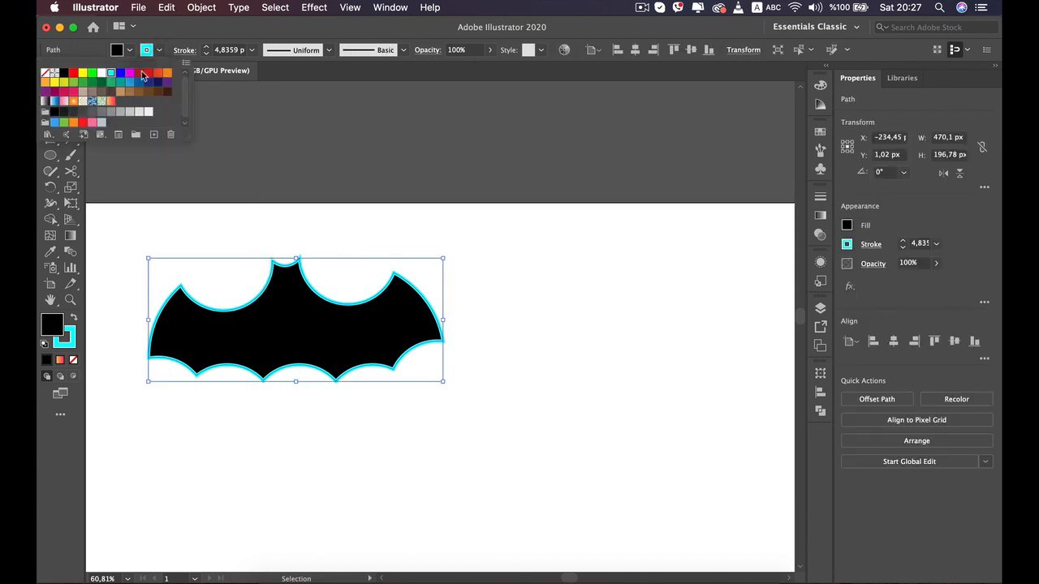
pyautogui.click(54, 83)
pyautogui.click(227, 203)
pyautogui.click(466, 400)
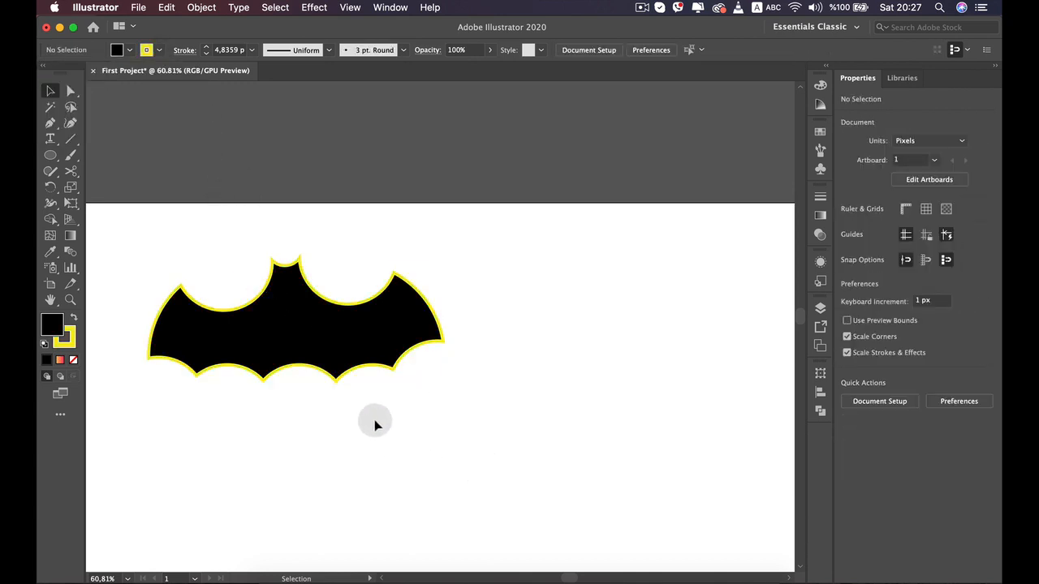
# - Move the yellow-outlined bat slightly lower on the artboard
pyautogui.scroll(-4, 375, 420)
pyautogui.moveTo(348, 353); pyautogui.dragTo(339, 412)
pyautogui.click(355, 452)
pyautogui.click(430, 451)
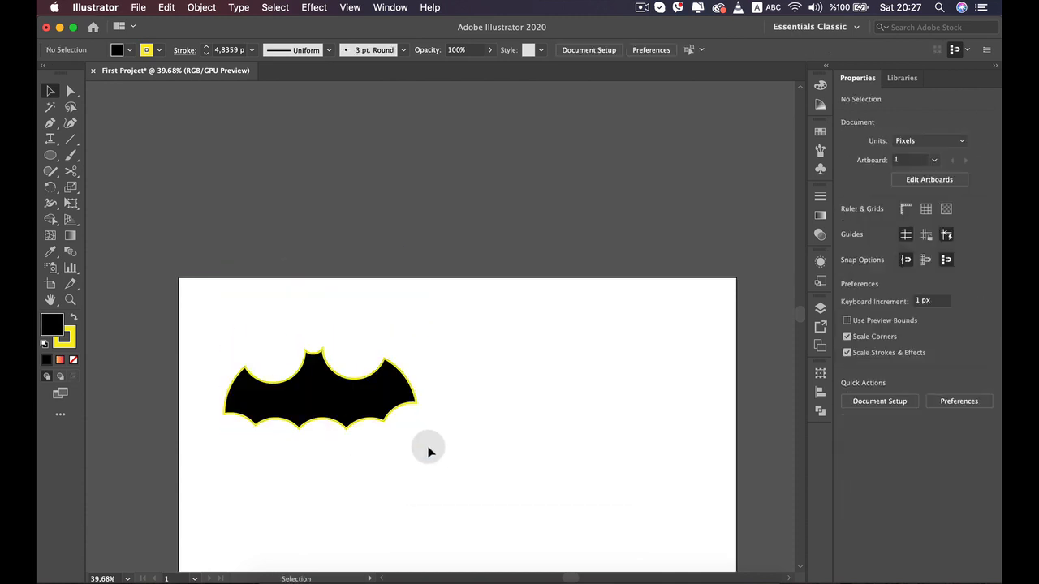
pyautogui.press('space')
pyautogui.moveTo(313, 368); pyautogui.dragTo(315, 301)
pyautogui.scroll(6, 363, 357)
pyautogui.scroll(-6, 471, 327)
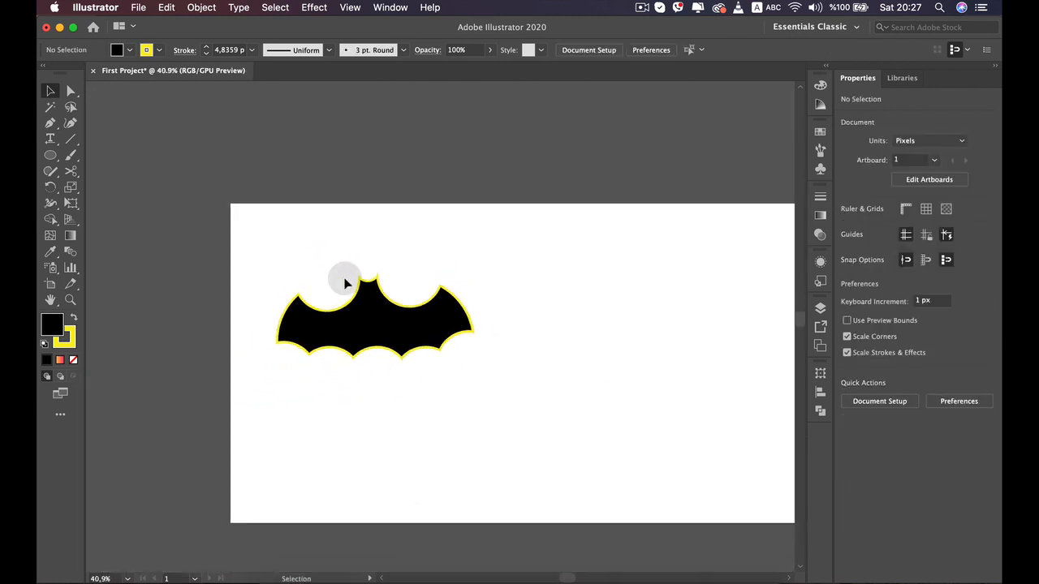
pyautogui.scroll(-1, 345, 283)
pyautogui.moveTo(51, 153); pyautogui.dragTo(111, 190)
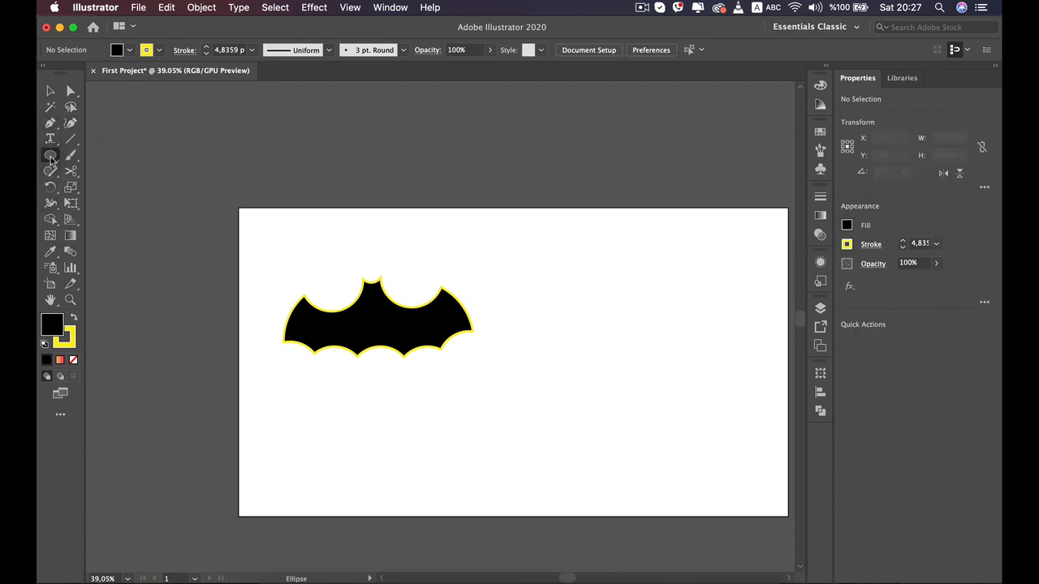
# - Duplicate the bat silhouette and place the copy below and right of the original, at about X -33 px, Y 229 px
pyautogui.scroll(4, 386, 312)
pyautogui.press('v')
pyautogui.moveTo(371, 327); pyautogui.dragTo(512, 422)
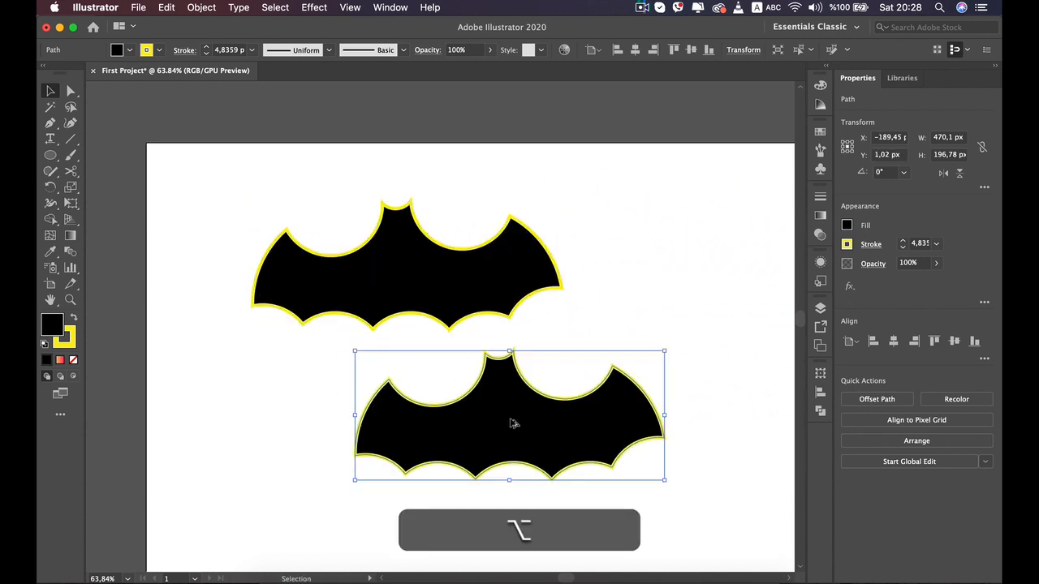
pyautogui.keyDown('alt'); pyautogui.scroll(3, 469, 448); pyautogui.keyUp('alt')
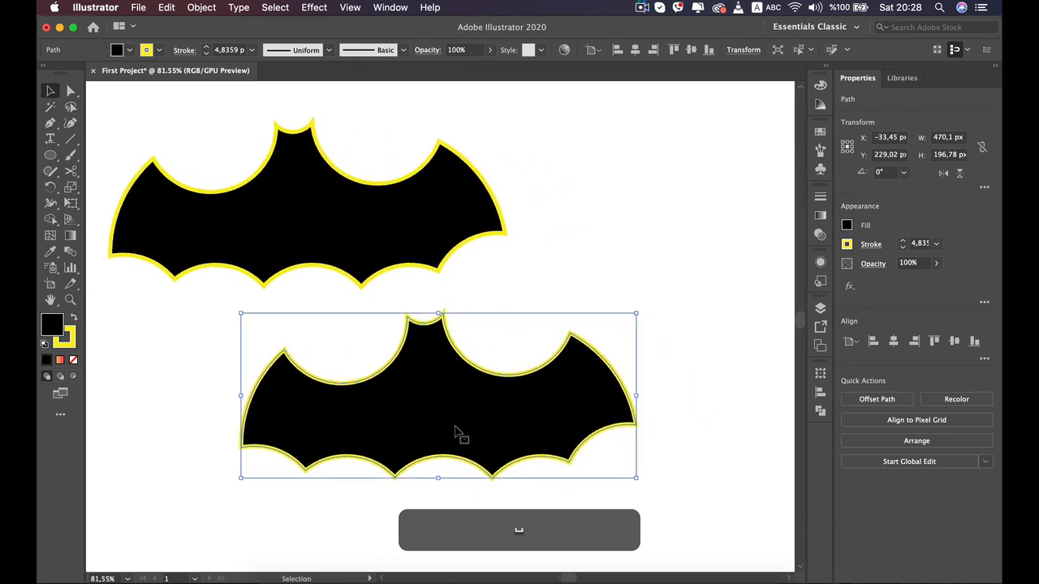
pyautogui.keyDown('alt'); pyautogui.scroll(2, 455, 424); pyautogui.keyUp('alt')
# - Set the stroke colour of the lower bat copy to magenta
pyautogui.click(460, 336)
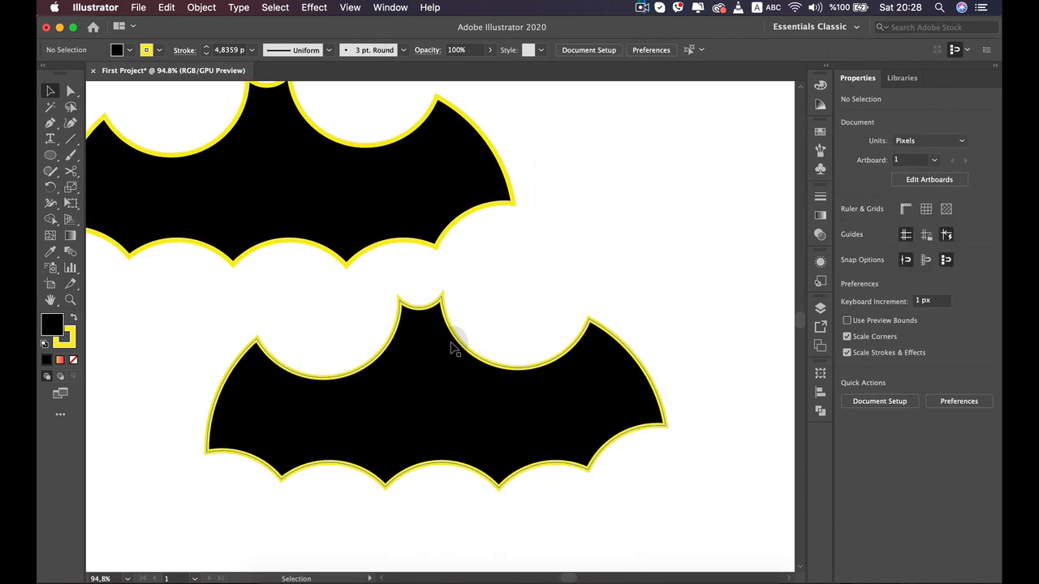
pyautogui.click(464, 344)
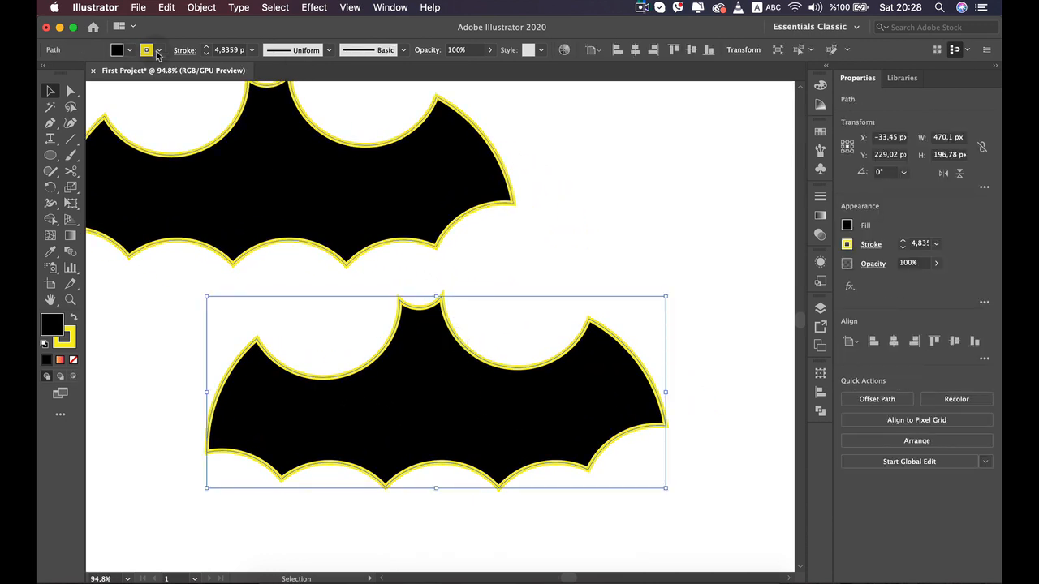
pyautogui.click(158, 52)
pyautogui.click(45, 82)
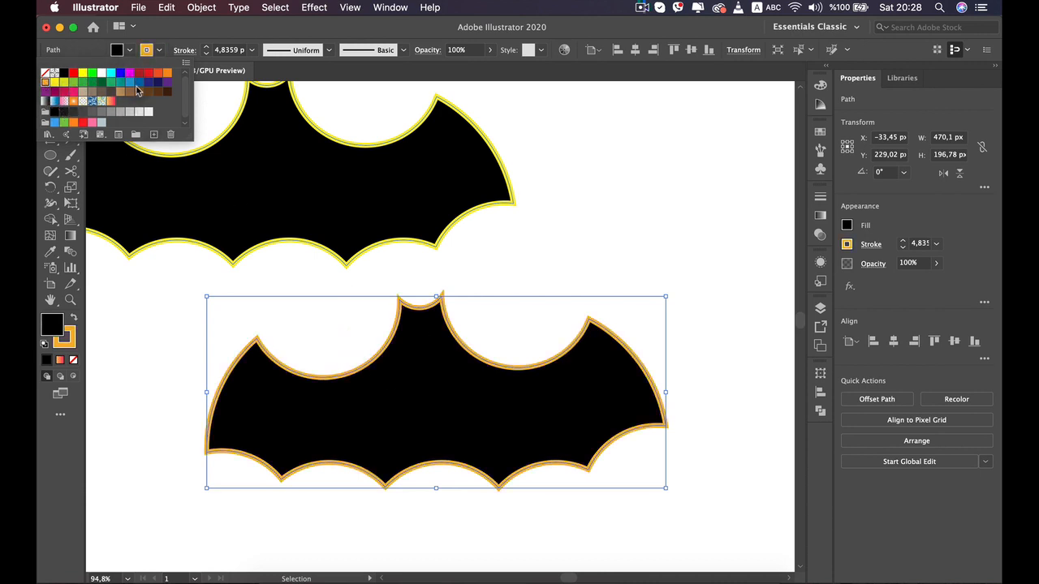
pyautogui.click(129, 73)
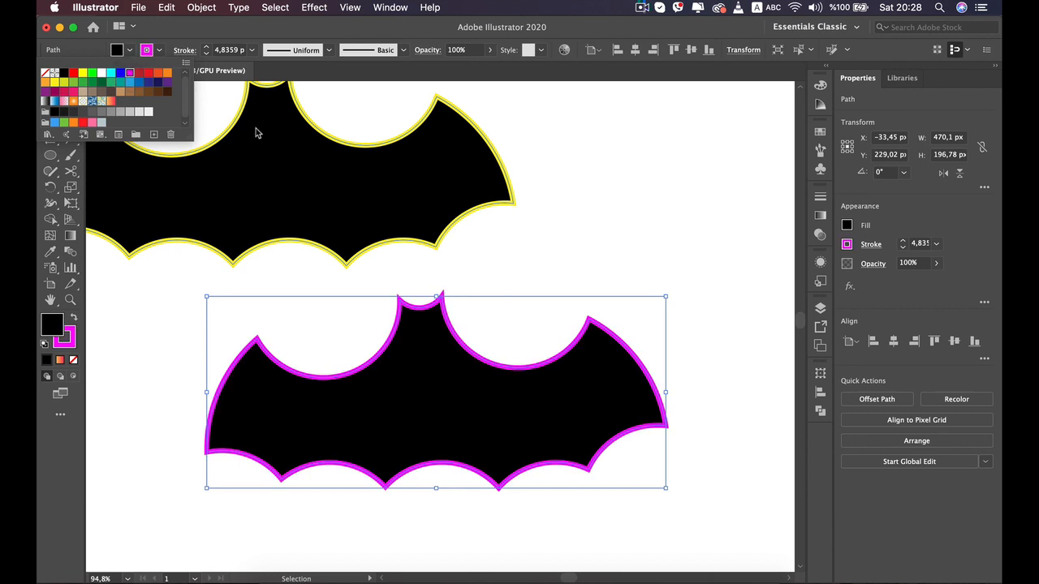
# - Set the fill of the lower bat copy to None, leaving only its magenta outline
pyautogui.click(115, 47)
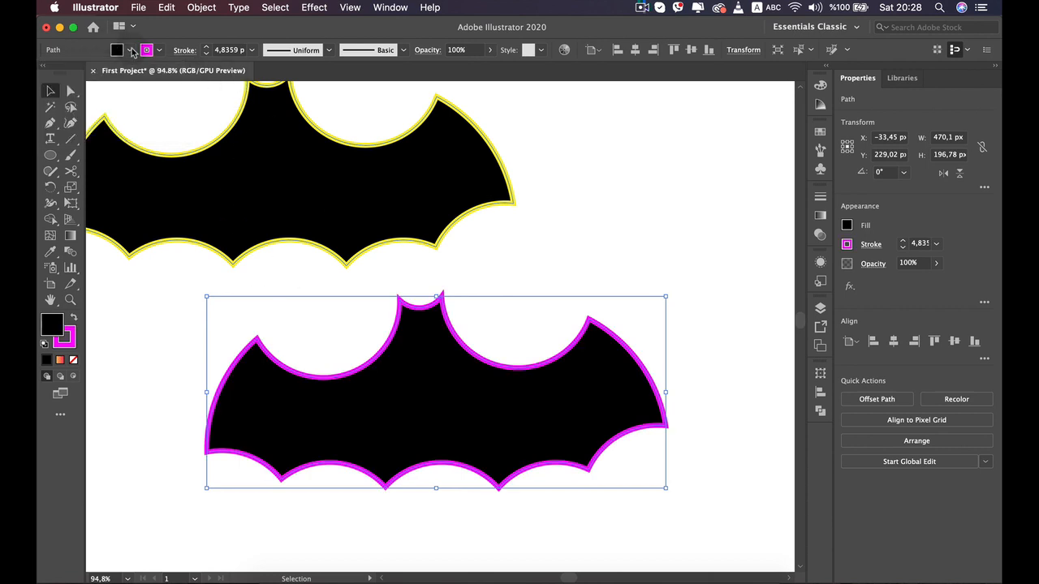
pyautogui.click(129, 51)
pyautogui.click(46, 73)
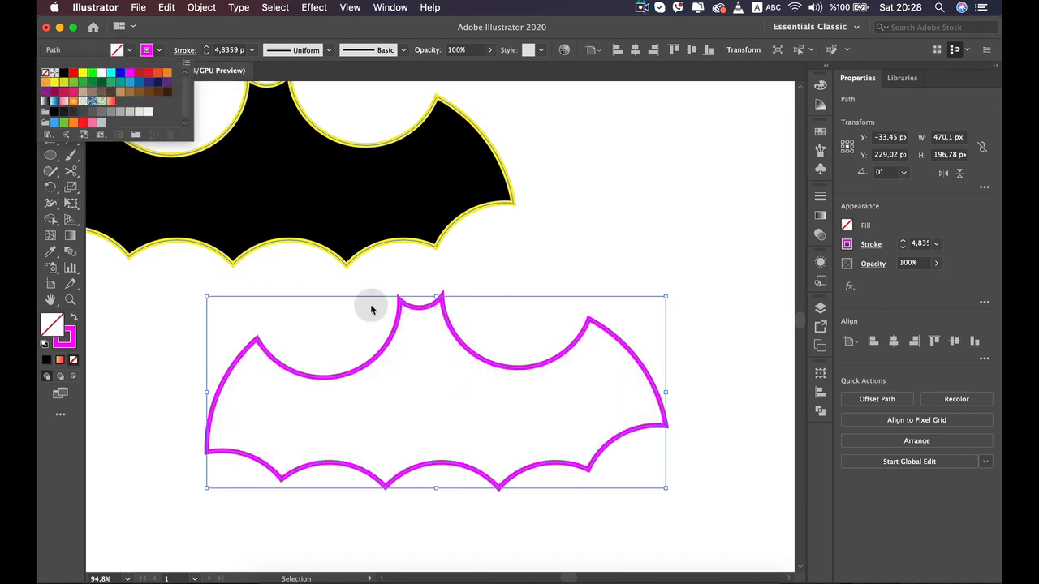
pyautogui.click(604, 266)
# - Move the magenta bat outline down and left beneath the black bat, to about X -153 px, Y 282 px
pyautogui.scroll(-5, 644, 330)
pyautogui.click(686, 278)
pyautogui.press('space')
pyautogui.moveTo(521, 280); pyautogui.dragTo(489, 220)
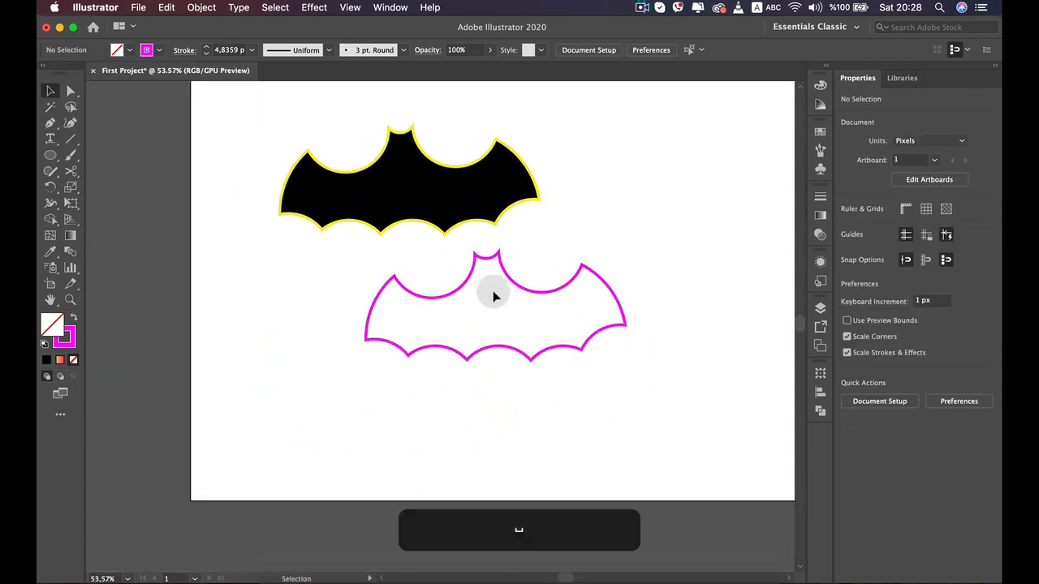
pyautogui.moveTo(529, 293); pyautogui.dragTo(464, 323)
pyautogui.click(256, 264)
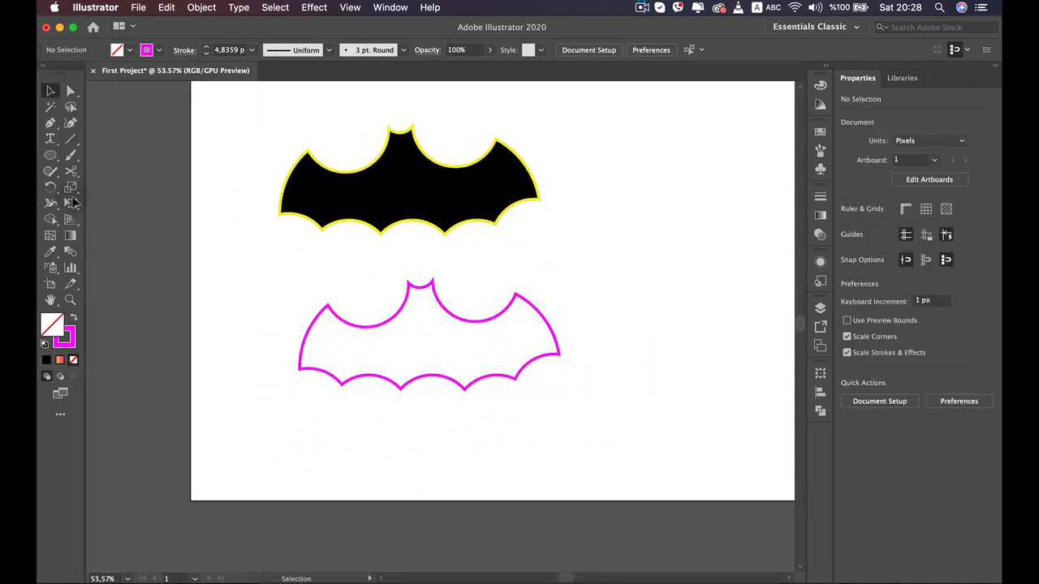
# - Set the stroke weight of the magenta bat outline to 15 pt
pyautogui.click(402, 312)
pyautogui.click(205, 48)
pyautogui.click(205, 48)
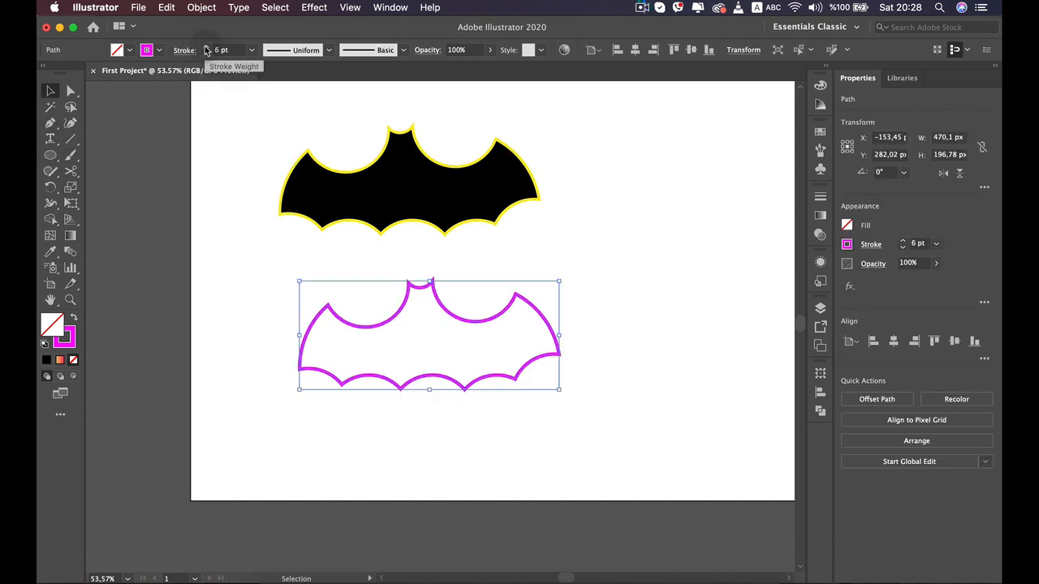
pyautogui.click(206, 48)
pyautogui.click(205, 48)
pyautogui.click(206, 48)
pyautogui.click(205, 48)
pyautogui.click(205, 47)
pyautogui.click(205, 47)
pyautogui.click(227, 176)
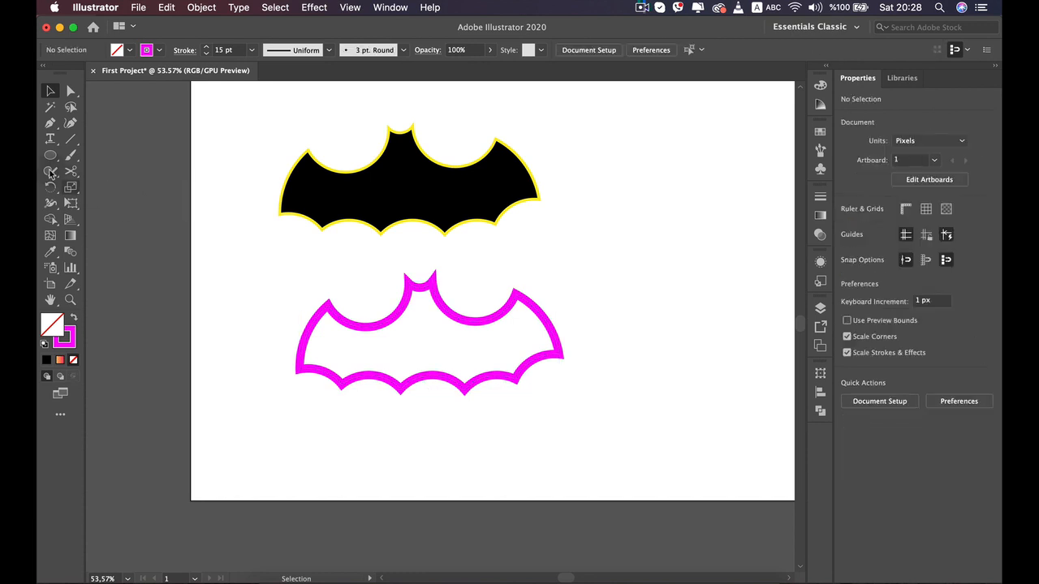
pyautogui.moveTo(50, 155); pyautogui.dragTo(105, 156)
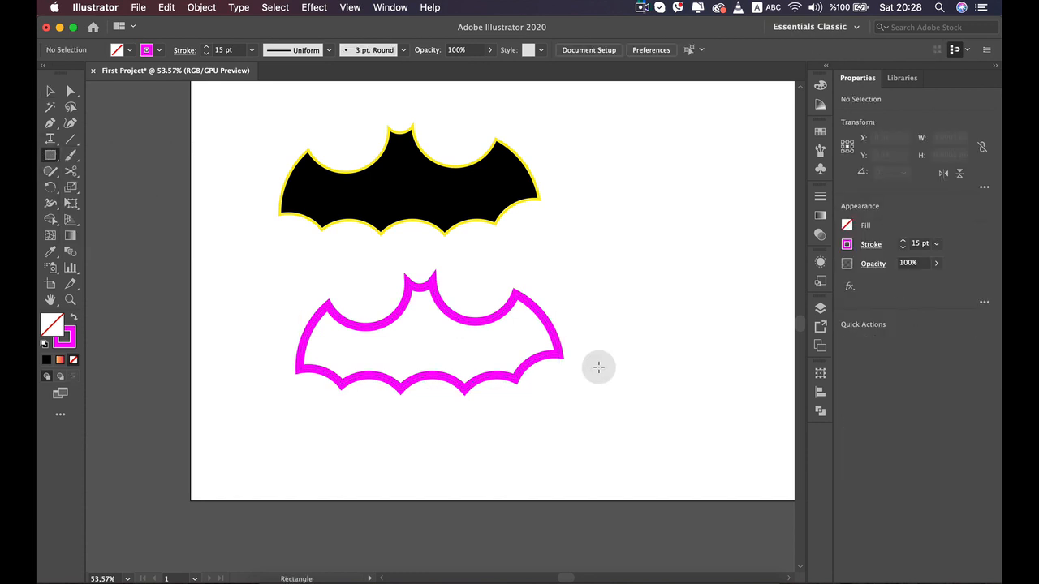
pyautogui.scroll(2, 614, 403)
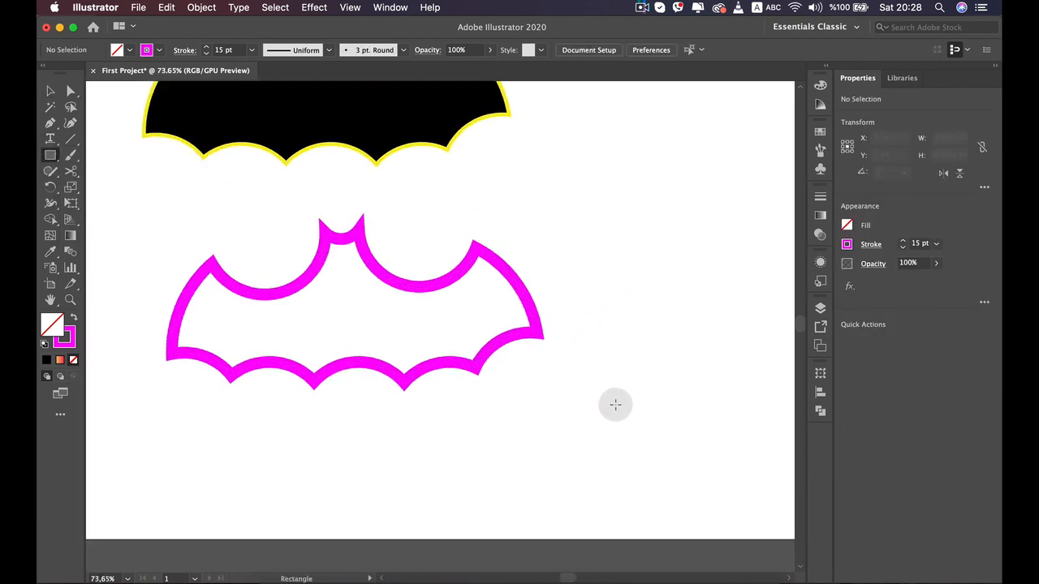
pyautogui.moveTo(665, 262)
pyautogui.mouseDown()
pyautogui.moveTo(544, 366)
pyautogui.moveTo(601, 328)
pyautogui.mouseUp()
pyautogui.press('shift+super+z')
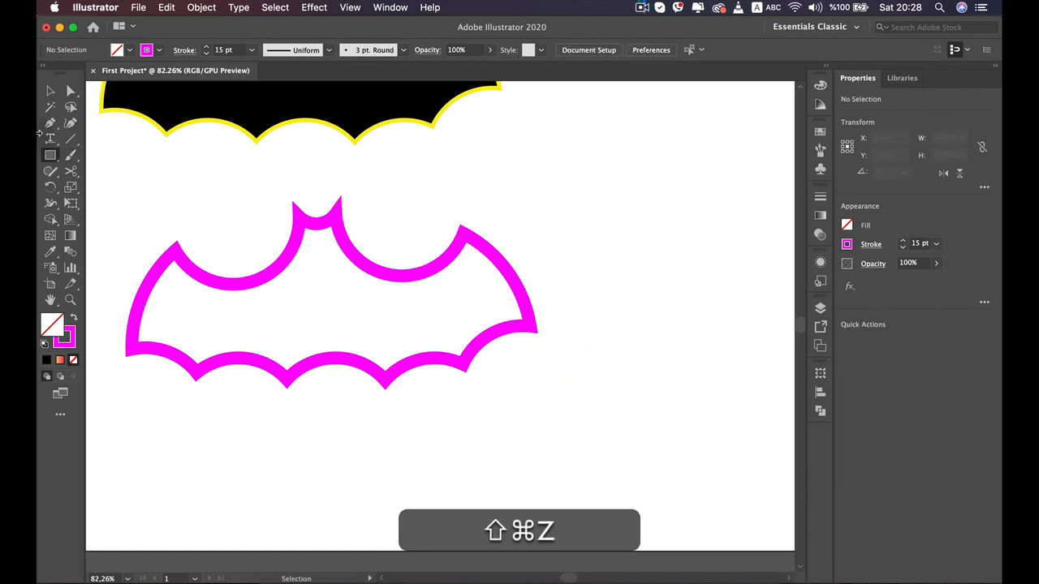
# - Draw a circle about 181 px in diameter overlapping the right wing tip of the magenta bat outline
pyautogui.moveTo(52, 160); pyautogui.dragTo(106, 188)
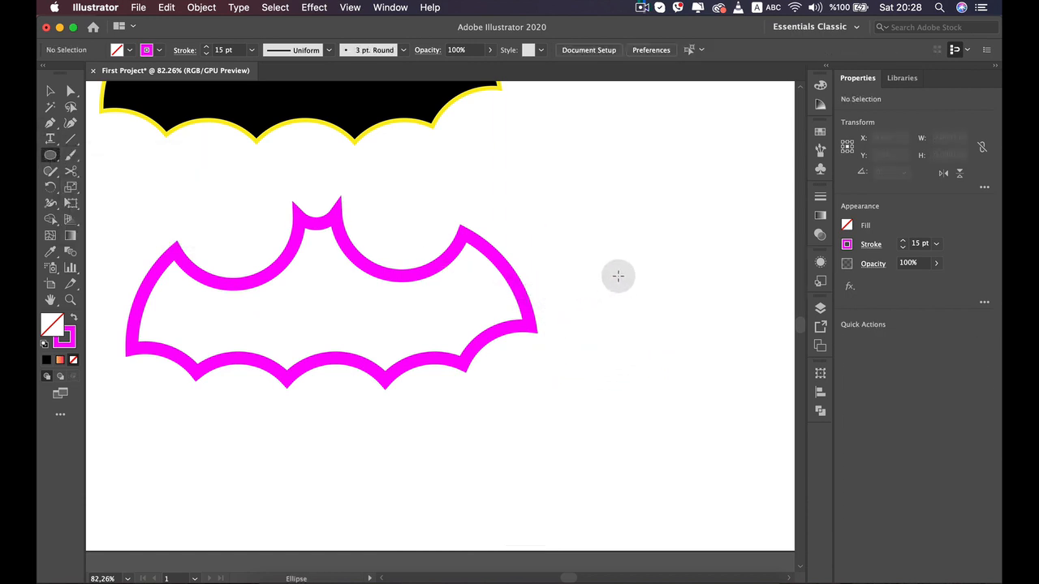
pyautogui.moveTo(576, 325); pyautogui.dragTo(537, 383)
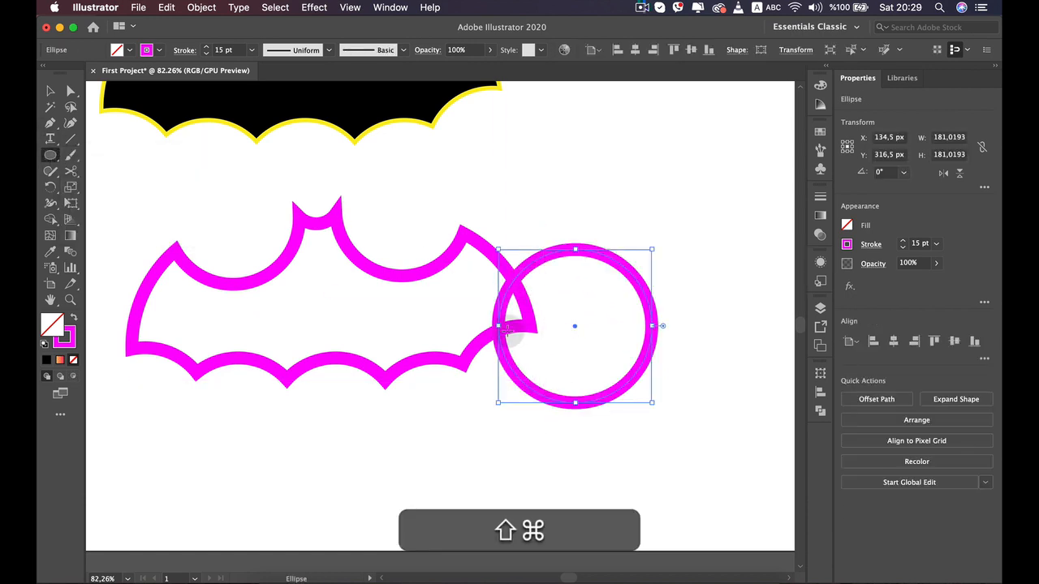
# - Try merging the overlapping wing tip into the circle with Shape Builder, and undo the merge
pyautogui.press('v')
pyautogui.moveTo(622, 185); pyautogui.dragTo(490, 382)
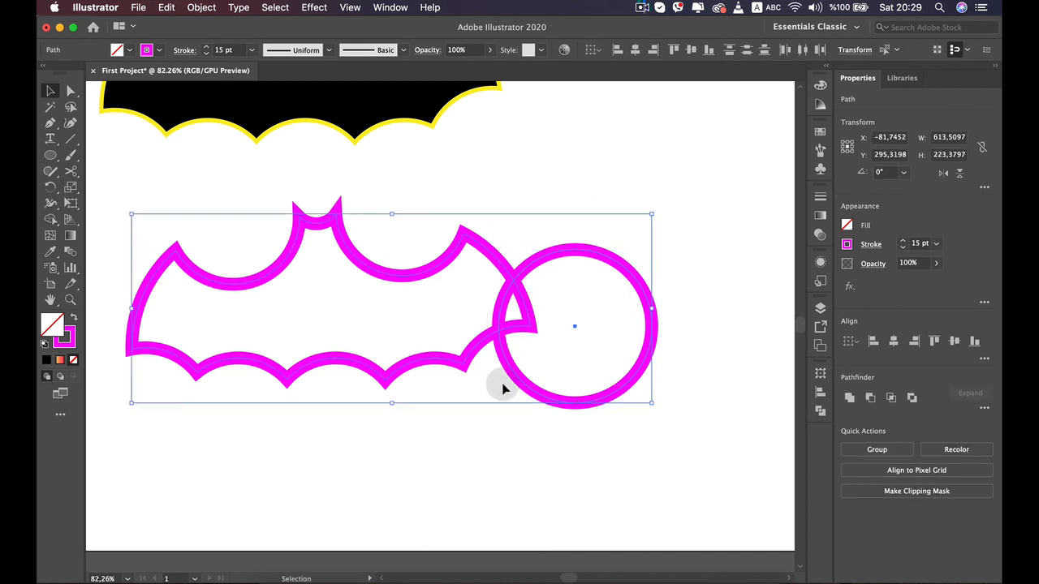
pyautogui.click(50, 219)
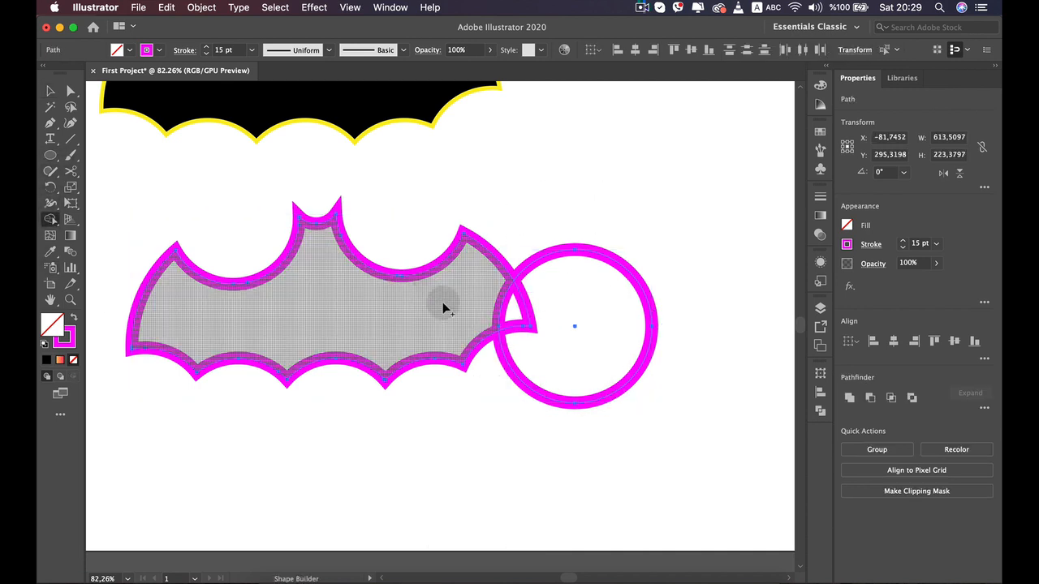
pyautogui.moveTo(499, 308); pyautogui.dragTo(547, 326)
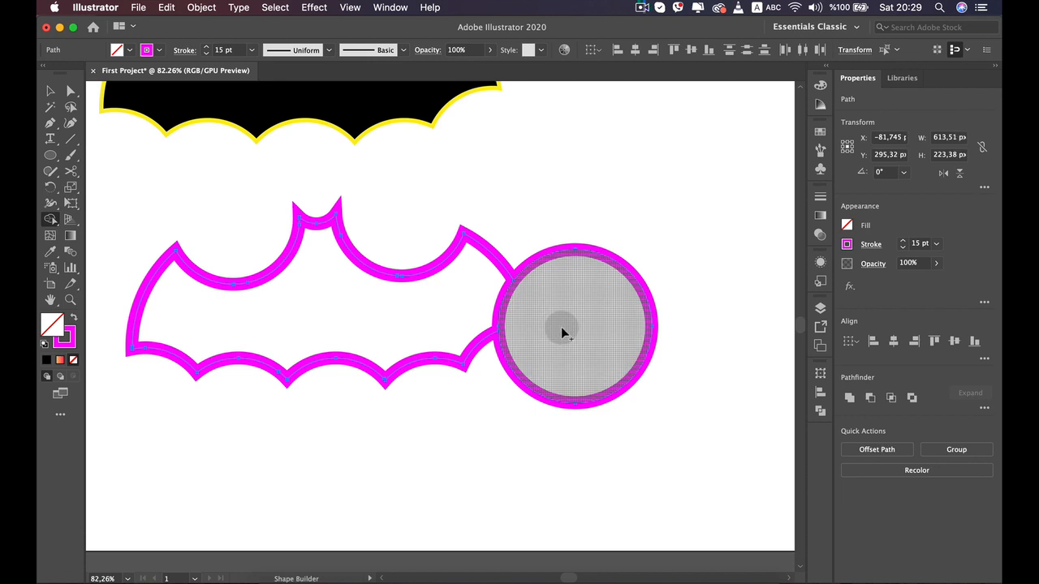
pyautogui.press('super+z')
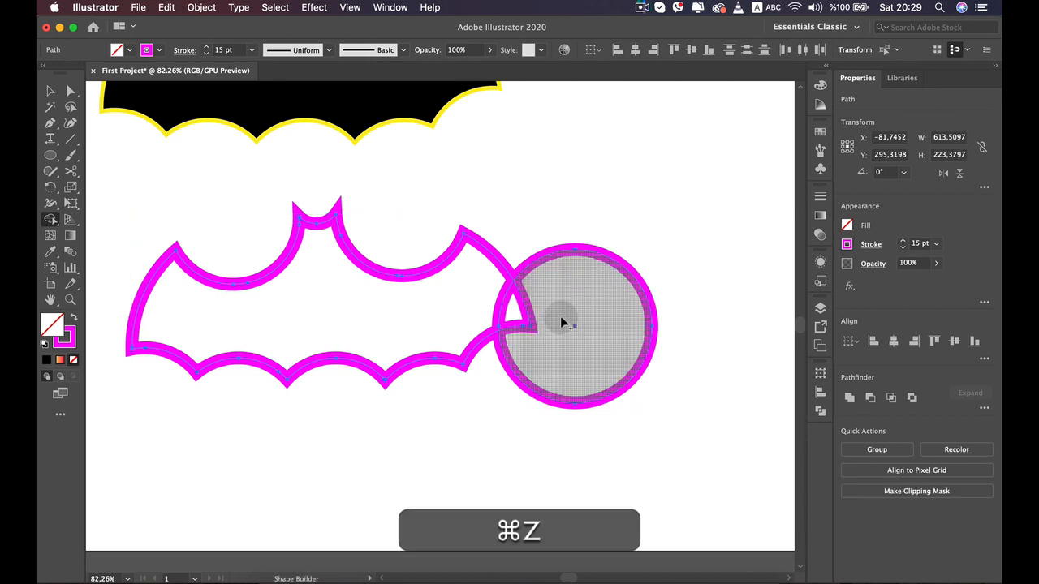
# - Try cutting the circle and the overlapped wing tip away from the bat with Shape Builder, and undo back to before the circle
pyautogui.moveTo(572, 324); pyautogui.dragTo(514, 309)
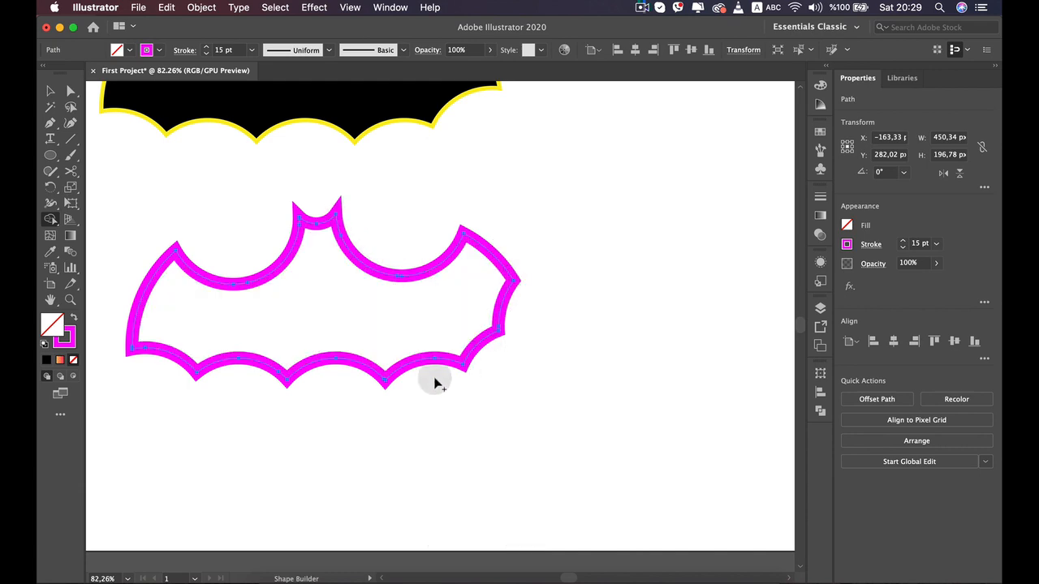
pyautogui.press('super+z')
pyautogui.press('super+z')
pyautogui.press('super+z')
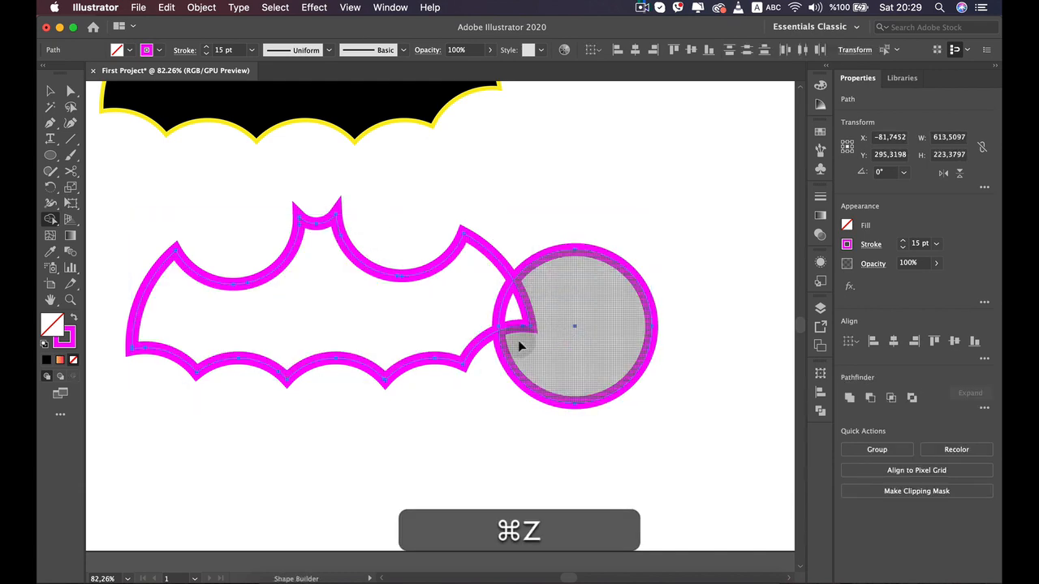
# - Set the stroke weight of the magenta bat outline to 17 pt
pyautogui.press('v')
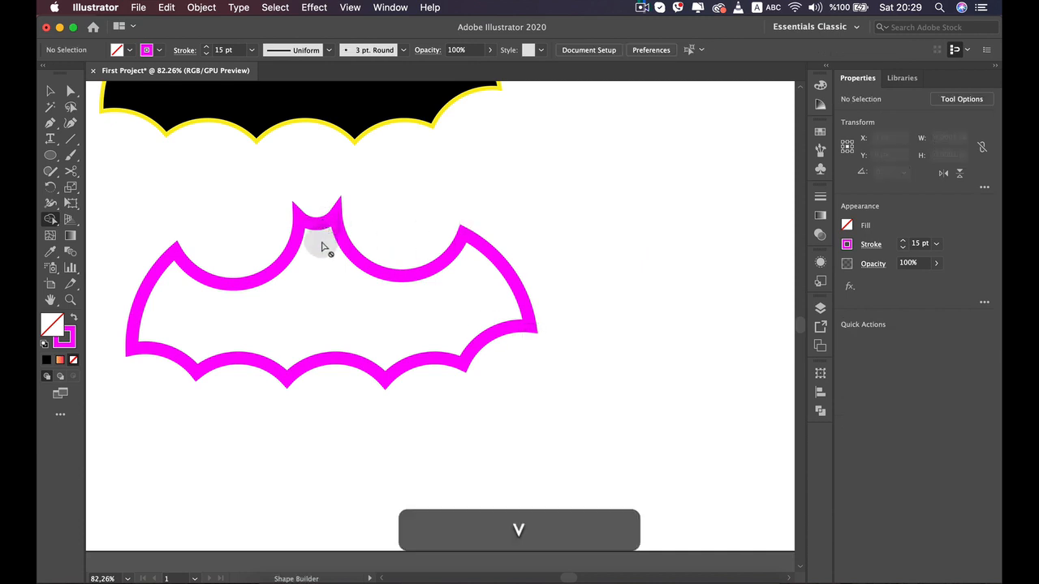
pyautogui.click(313, 221)
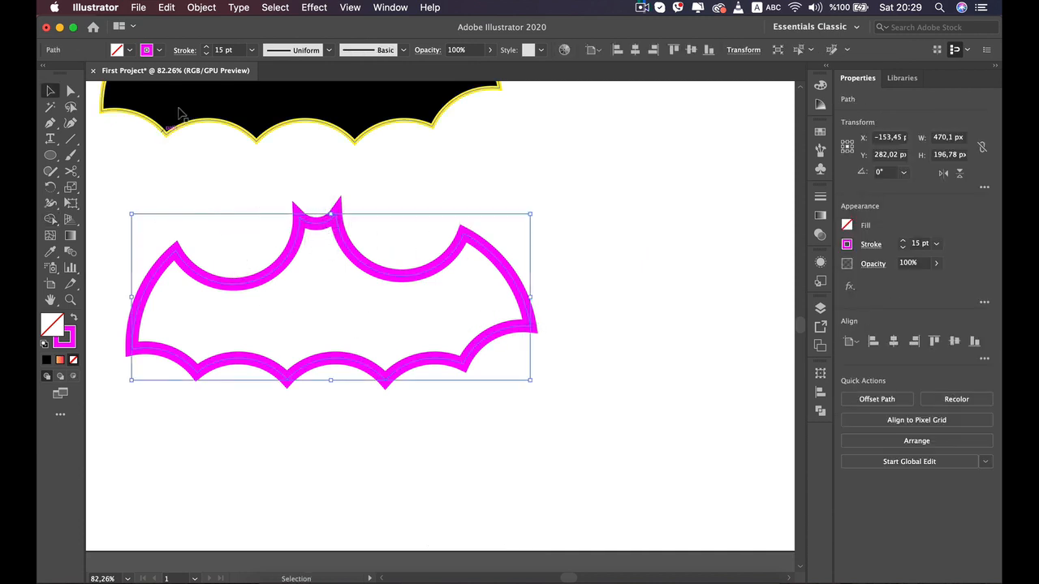
pyautogui.click(206, 47)
pyautogui.click(206, 47)
pyautogui.click(206, 47)
pyautogui.click(206, 47)
pyautogui.click(206, 47)
pyautogui.click(206, 47)
pyautogui.click(206, 47)
pyautogui.click(207, 47)
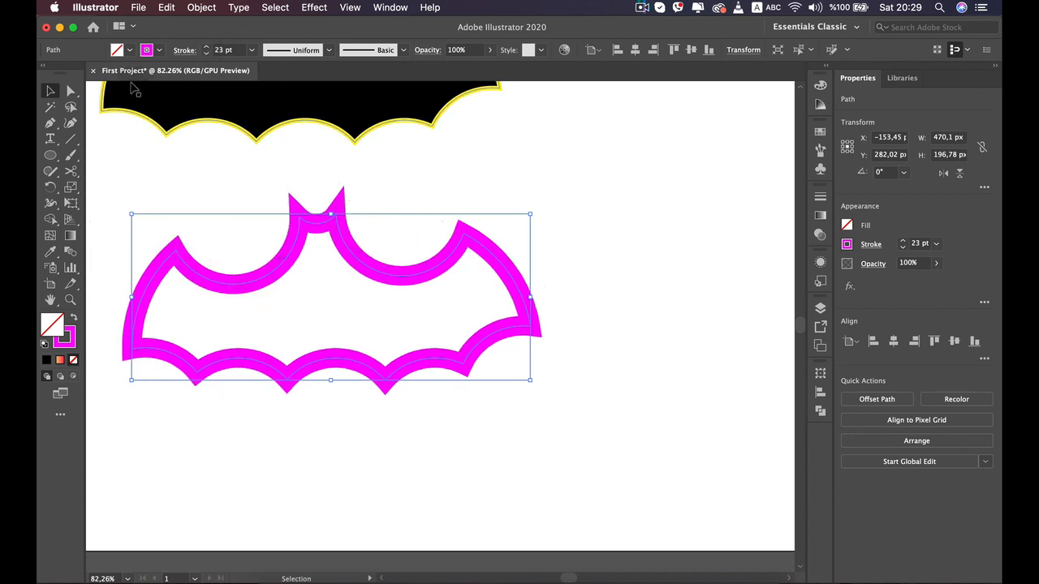
pyautogui.click(207, 52)
pyautogui.click(207, 52)
pyautogui.click(207, 52)
pyautogui.click(207, 53)
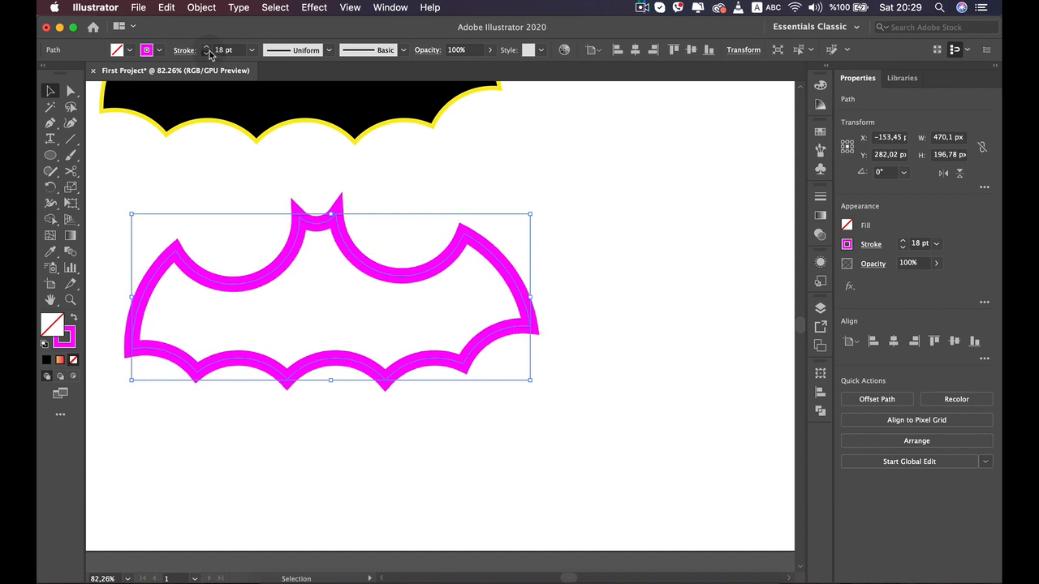
pyautogui.click(207, 53)
pyautogui.click(207, 53)
# - Expand the fill and stroke of the magenta bat and move the shape right and down to about X -19 px, Y 317 px
pyautogui.click(201, 7)
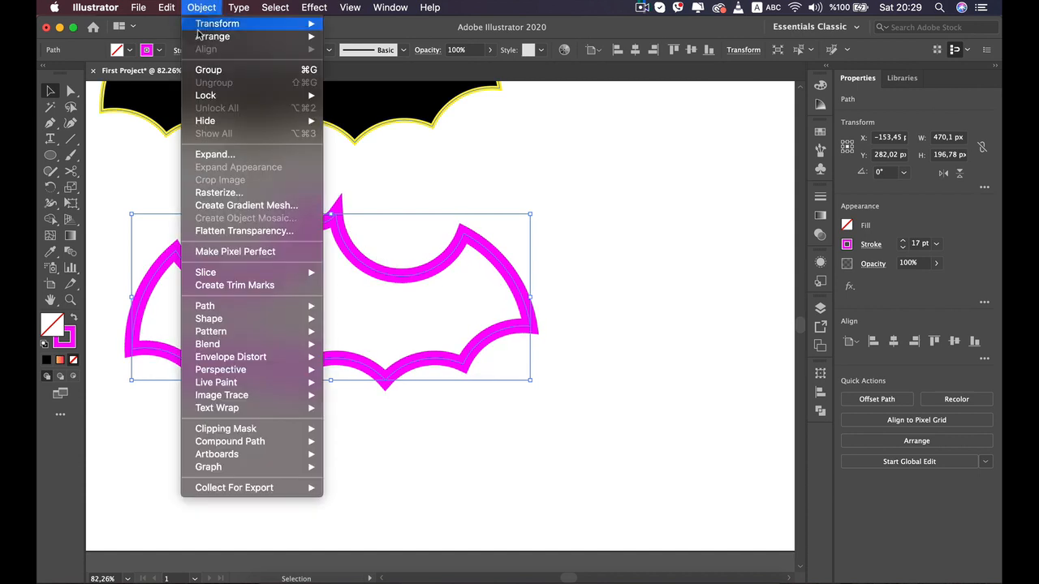
pyautogui.click(216, 154)
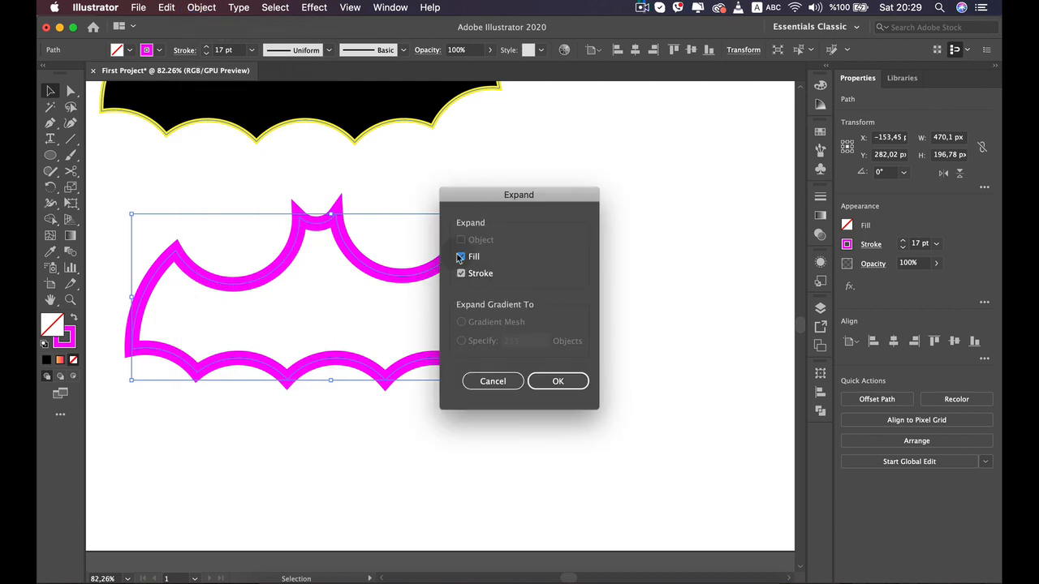
pyautogui.click(549, 389)
pyautogui.click(382, 341)
pyautogui.moveTo(331, 231)
pyautogui.mouseDown()
pyautogui.moveTo(489, 281)
pyautogui.moveTo(443, 264)
pyautogui.mouseUp()
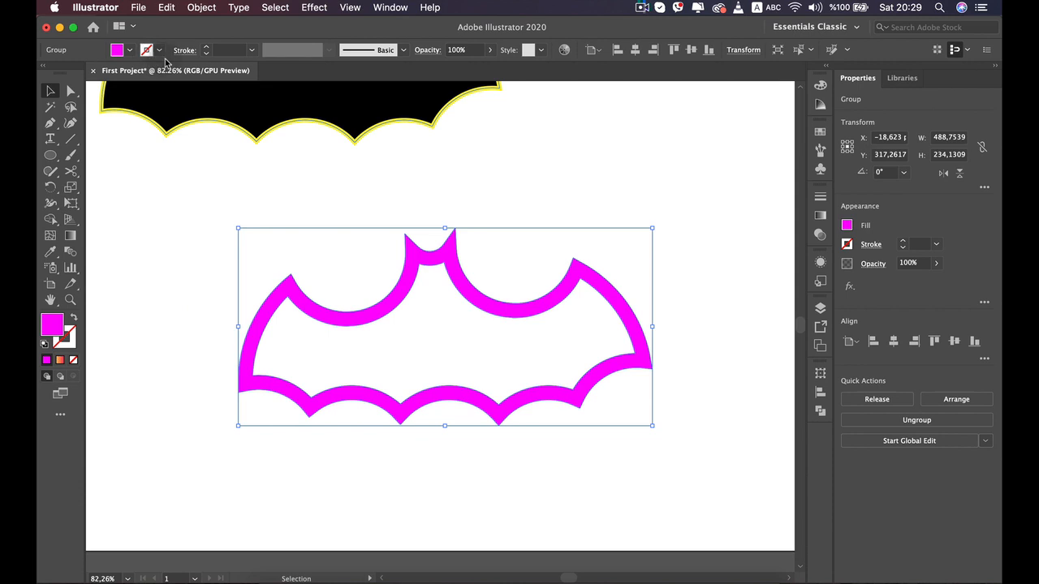
# - Fill the expanded bat band with yellow and give it an 11 pt cyan stroke
pyautogui.click(132, 51)
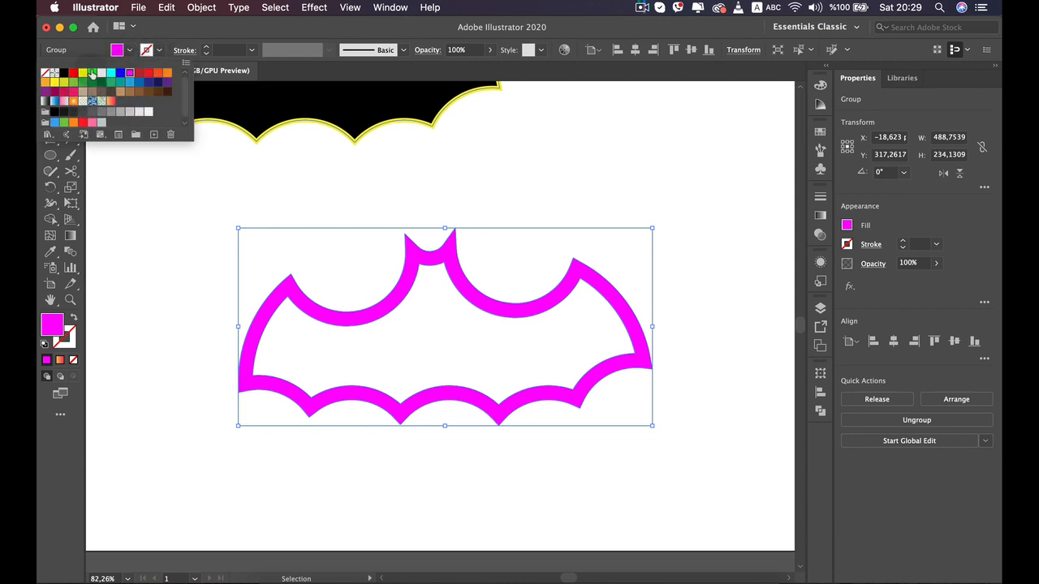
pyautogui.click(84, 74)
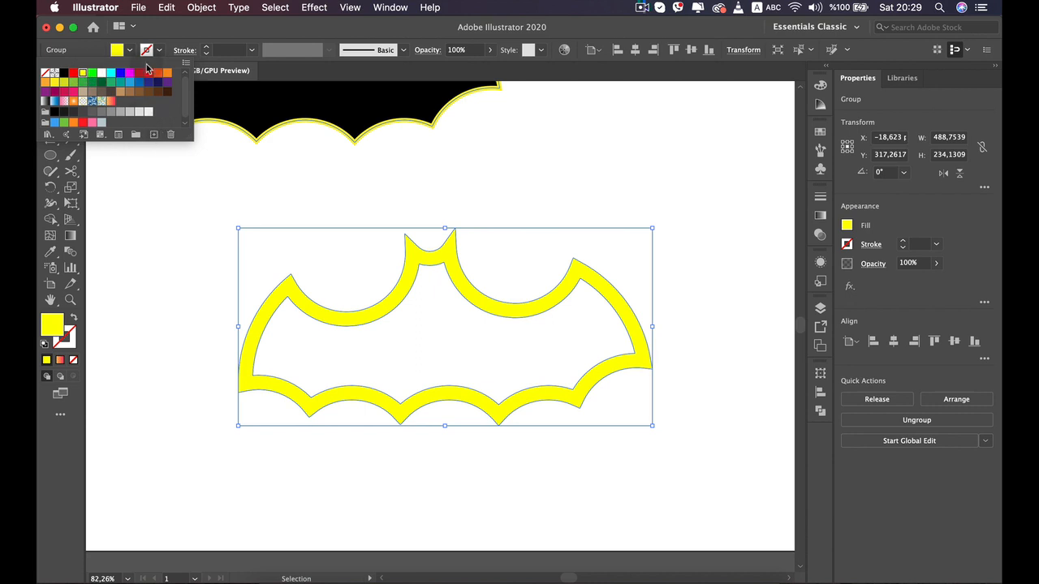
pyautogui.click(159, 51)
pyautogui.click(160, 51)
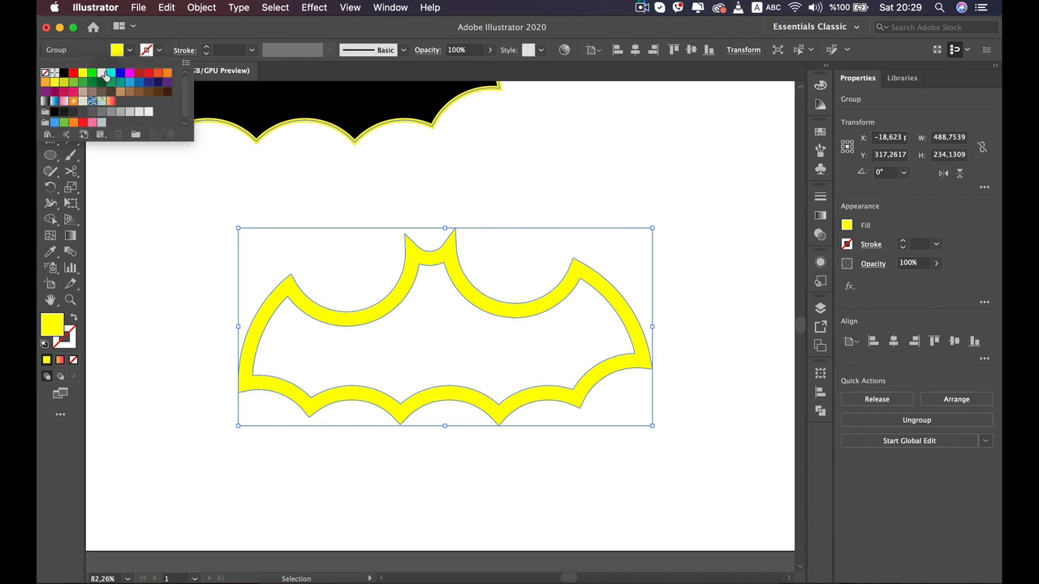
pyautogui.click(111, 73)
pyautogui.click(206, 48)
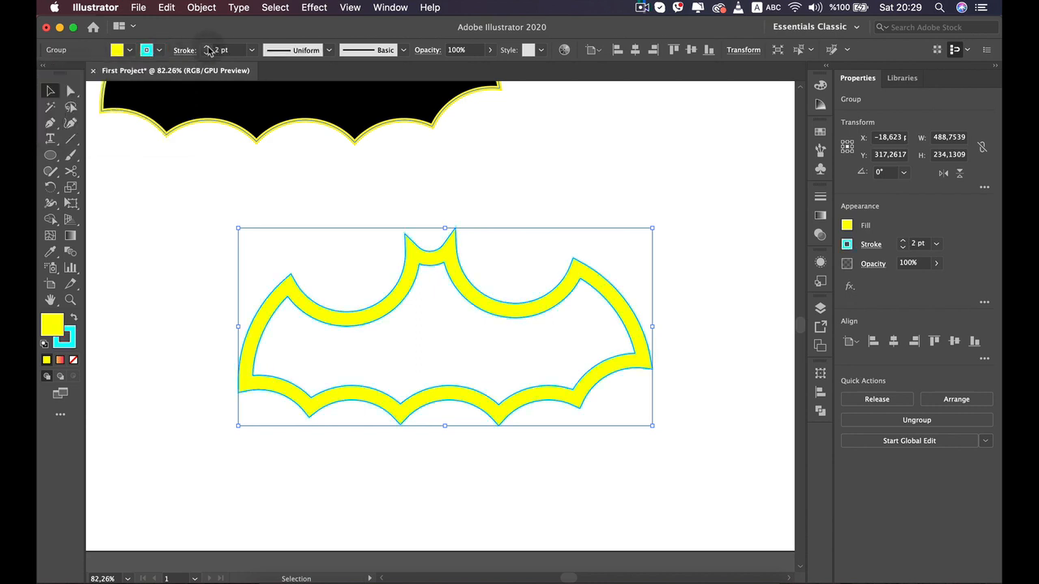
pyautogui.click(207, 48)
pyautogui.click(206, 48)
pyautogui.click(207, 48)
pyautogui.click(207, 48)
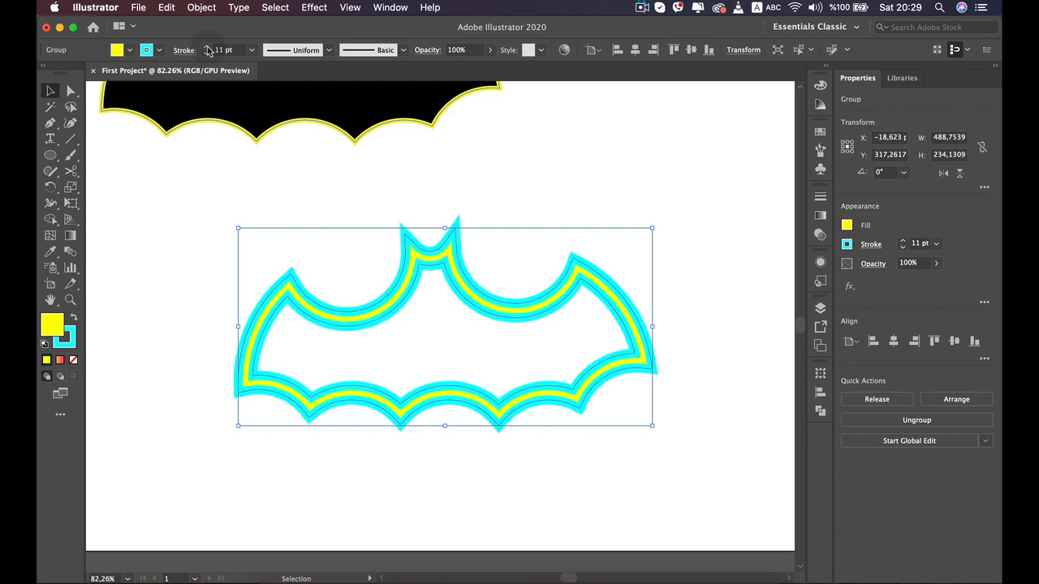
pyautogui.click(403, 475)
pyautogui.scroll(1, 406, 420)
pyautogui.scroll(1, 406, 420)
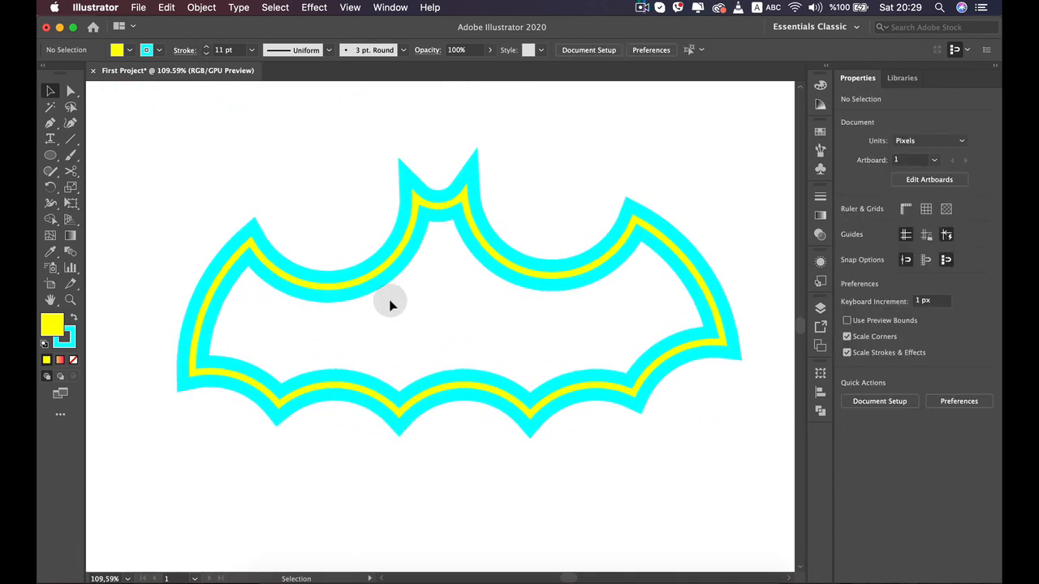
# - Set the fill of the expanded bat to None, leaving only its double cyan outline
pyautogui.click(382, 266)
pyautogui.click(128, 51)
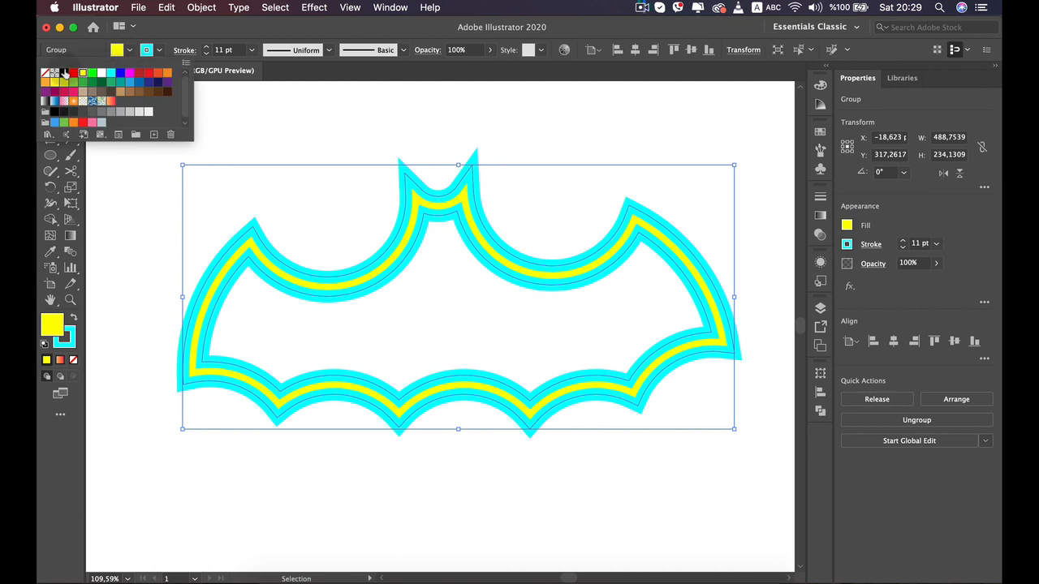
pyautogui.click(46, 77)
pyautogui.click(149, 168)
pyautogui.click(227, 280)
pyautogui.scroll(-1, 382, 370)
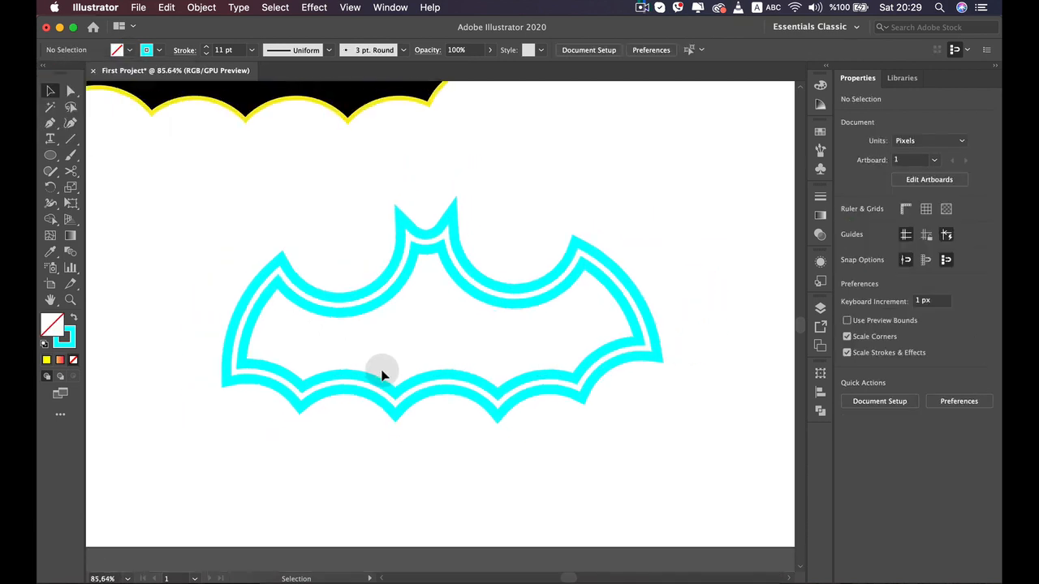
pyautogui.scroll(1, 382, 371)
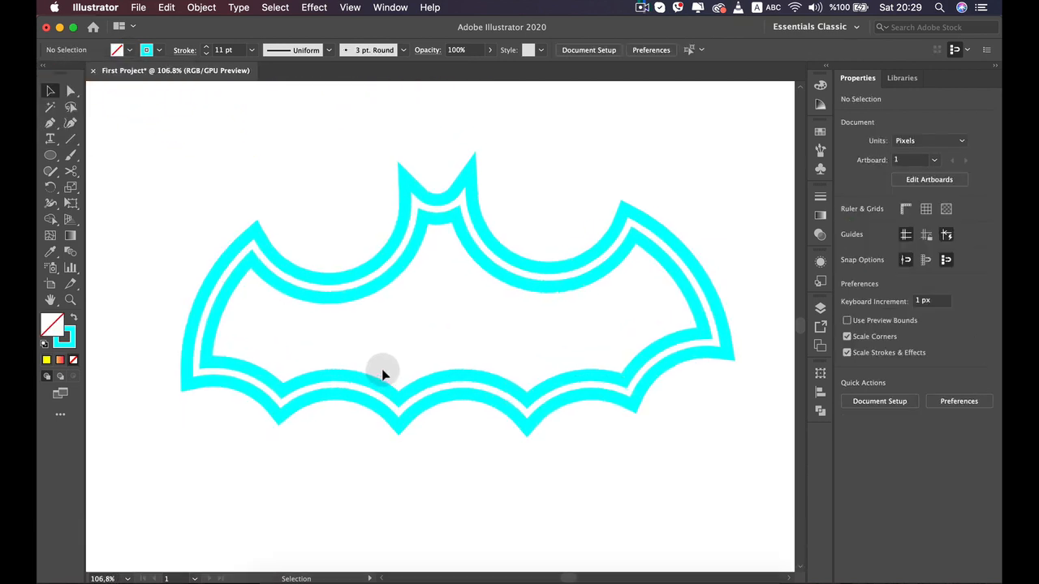
# - Change the stroke colour of the double bat outline to yellow
pyautogui.click(344, 297)
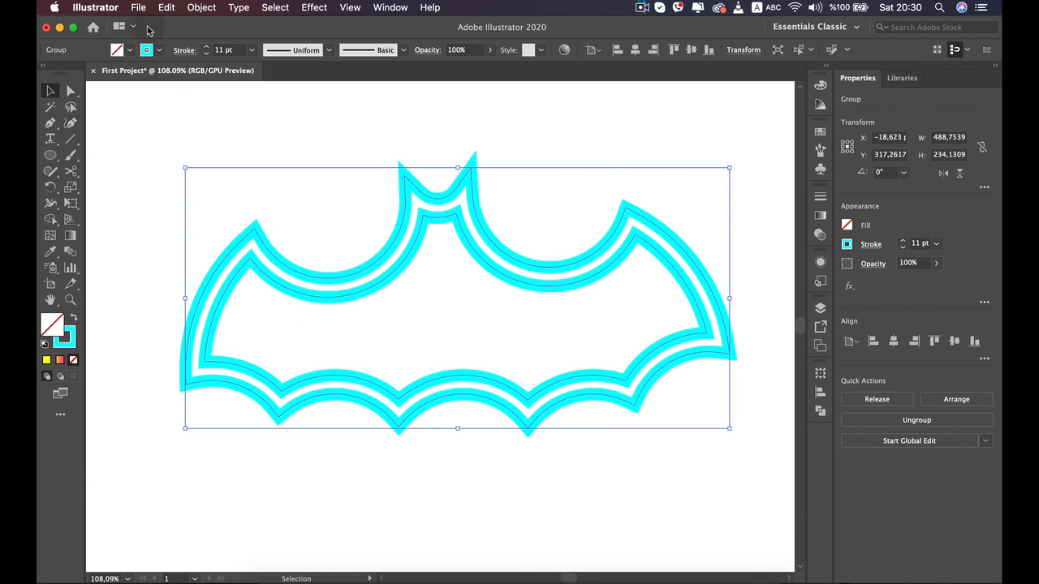
pyautogui.click(160, 51)
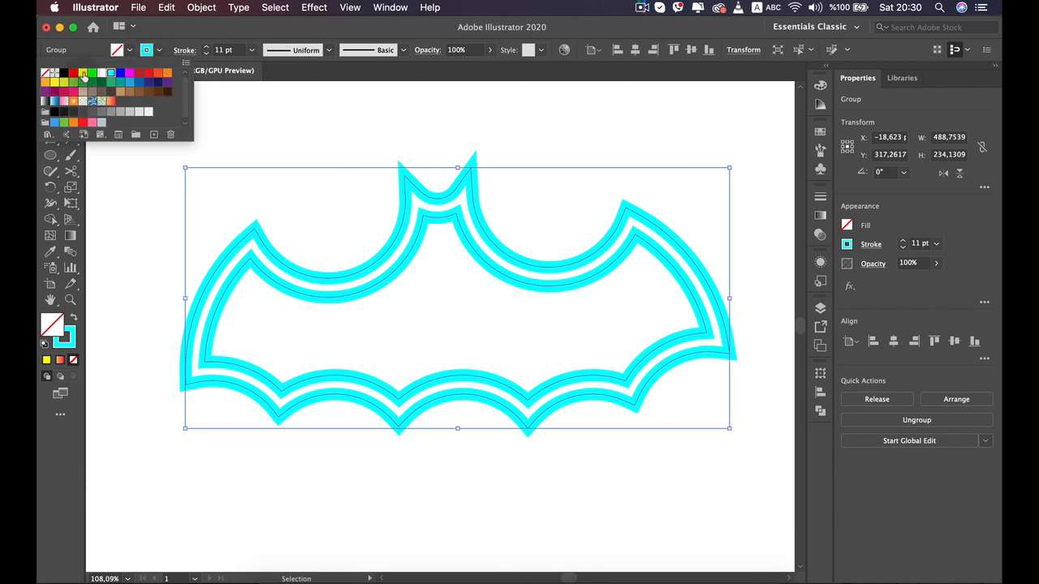
pyautogui.click(83, 74)
# - Expand the fill and stroke of the double yellow bat outline into filled shapes
pyautogui.click(168, 7)
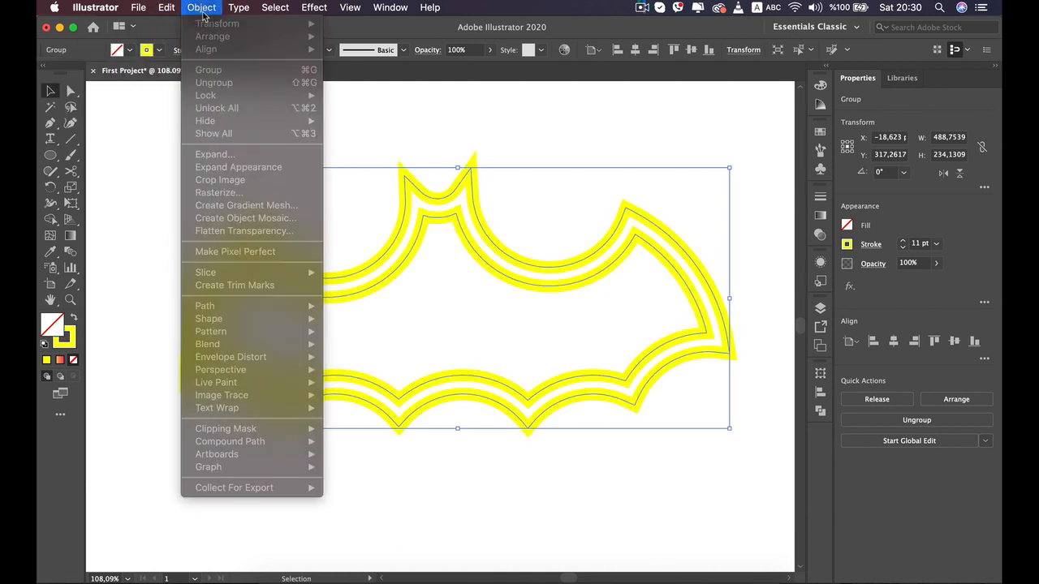
pyautogui.click(202, 7)
pyautogui.click(301, 125)
pyautogui.click(200, 9)
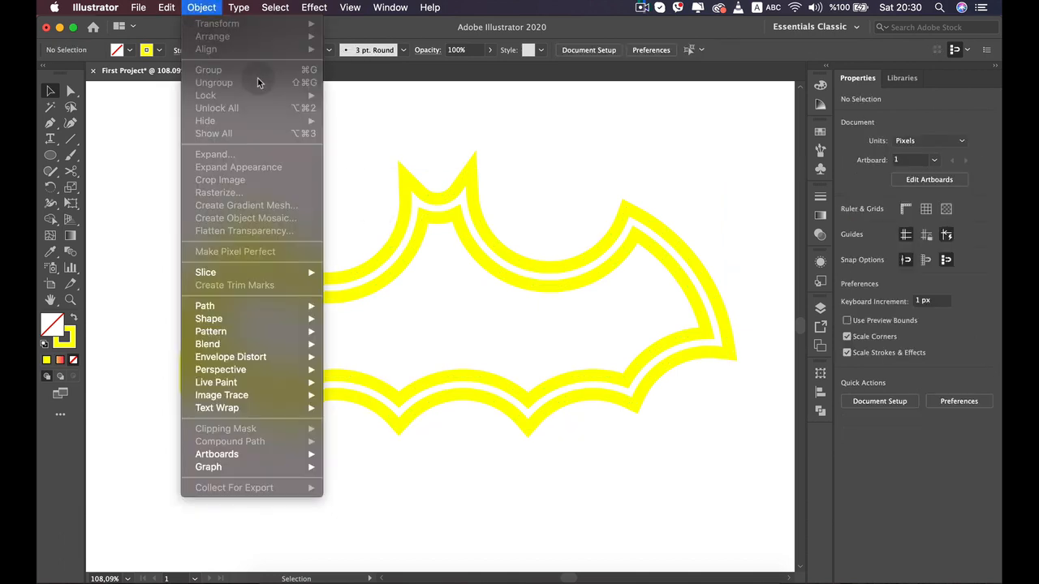
pyautogui.click(433, 200)
pyautogui.click(408, 176)
pyautogui.click(201, 7)
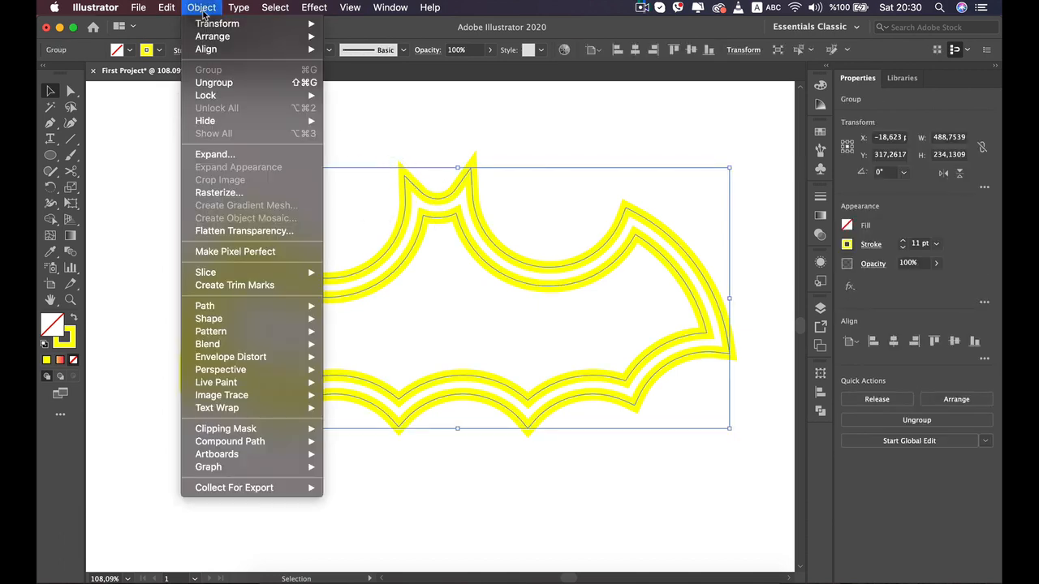
pyautogui.click(215, 154)
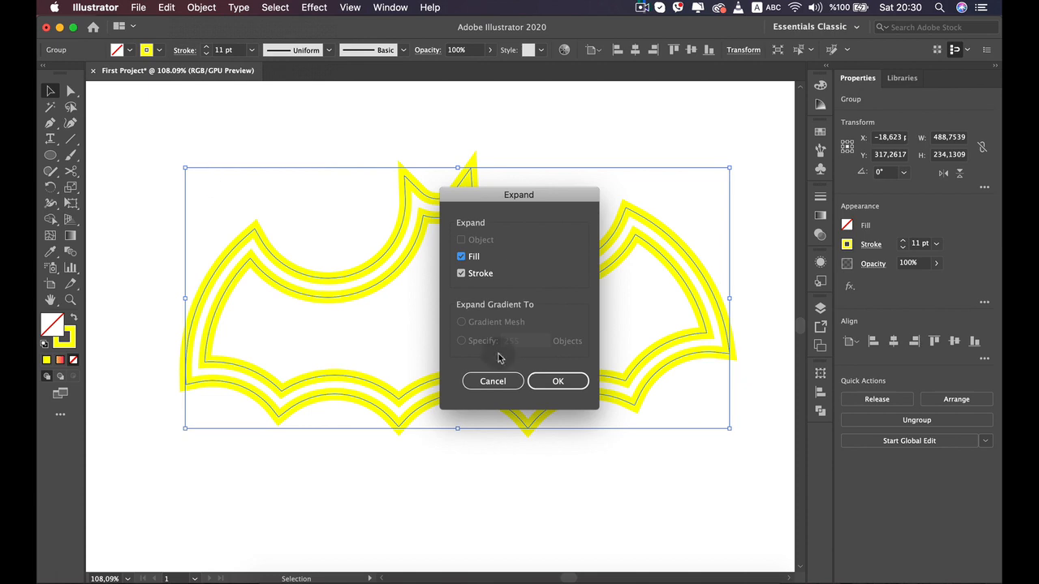
pyautogui.click(545, 388)
pyautogui.click(492, 328)
# - Move the expanded yellow bat left to about X -93 px, Y 314 px
pyautogui.scroll(-3, 493, 292)
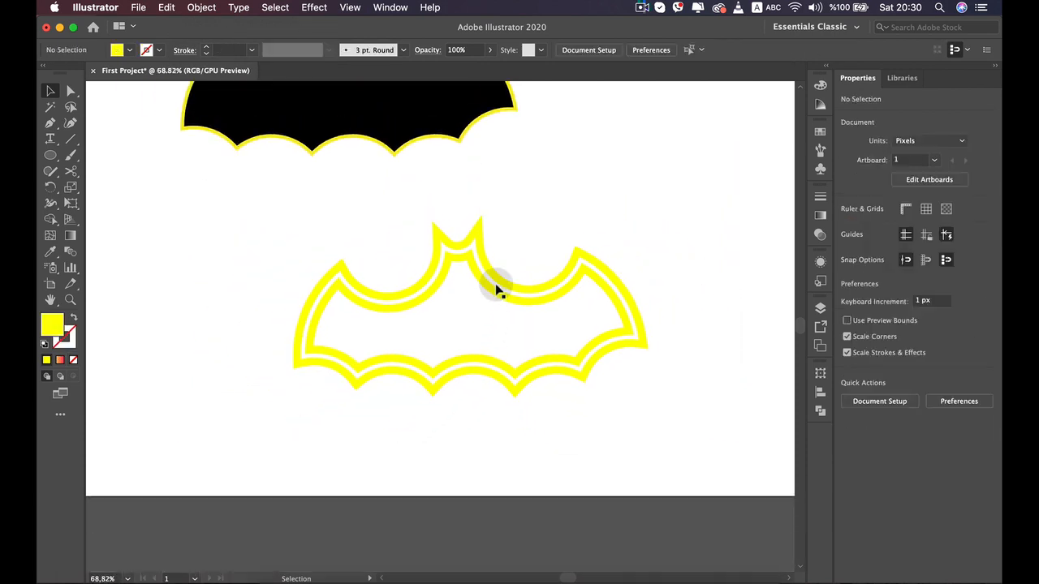
pyautogui.click(504, 300)
pyautogui.moveTo(503, 300); pyautogui.dragTo(450, 301)
# - Give the expanded yellow bat a cyan stroke with a weight of 6 pt
pyautogui.click(159, 50)
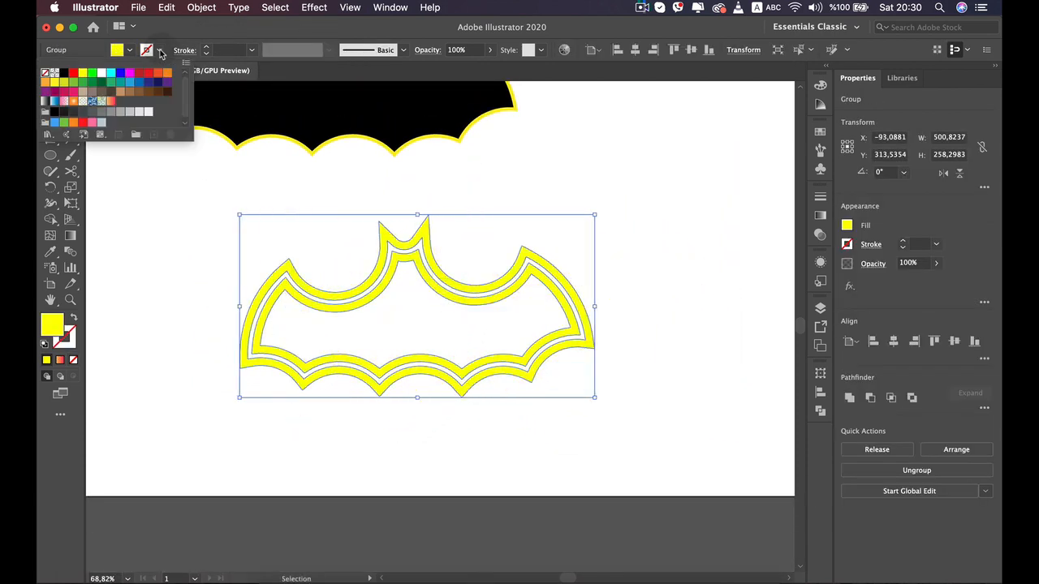
pyautogui.click(112, 73)
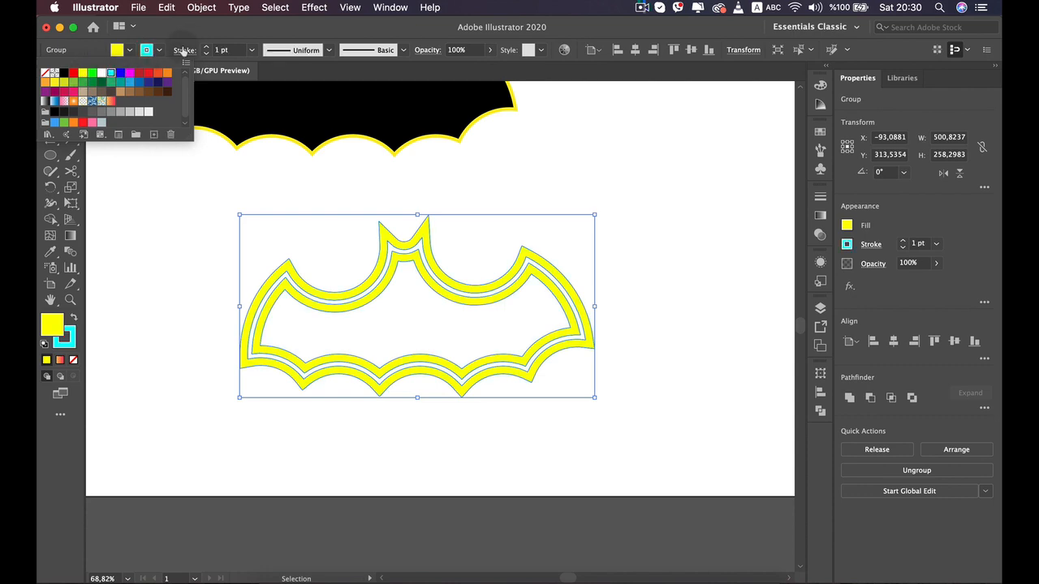
pyautogui.click(206, 48)
pyautogui.click(206, 48)
pyautogui.click(206, 47)
pyautogui.click(206, 48)
pyautogui.click(206, 47)
pyautogui.click(207, 48)
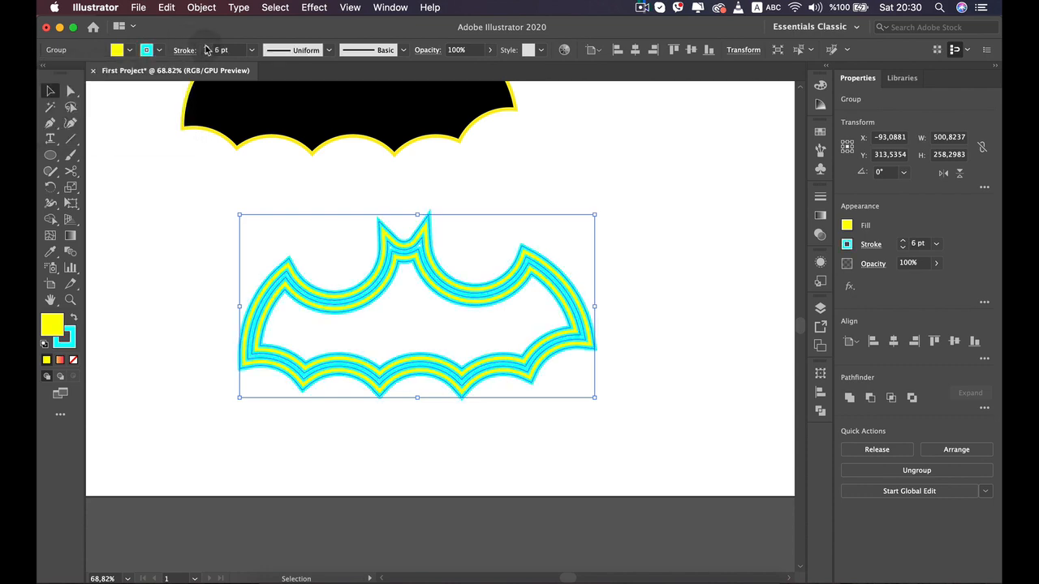
pyautogui.scroll(3, 351, 283)
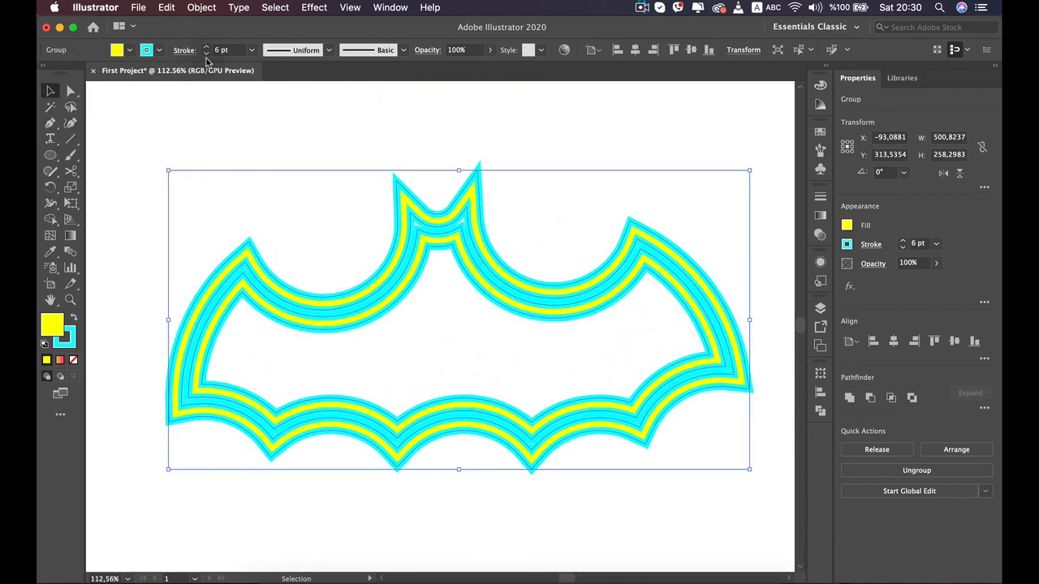
# - Reduce the expanded bat's stroke weight to 3 pt and remove its yellow fill
pyautogui.click(206, 53)
pyautogui.click(207, 53)
pyautogui.click(206, 54)
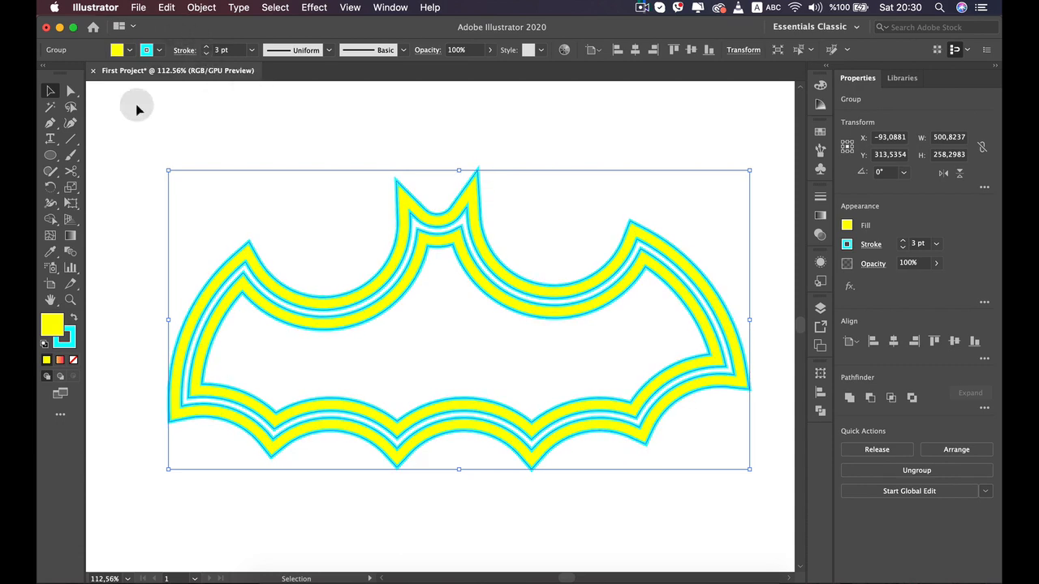
pyautogui.click(130, 51)
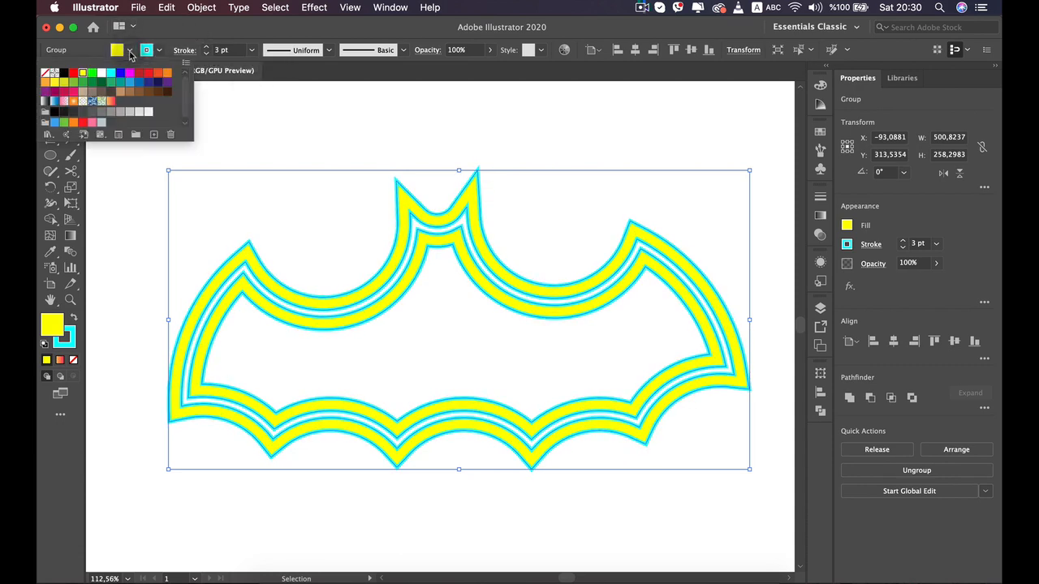
pyautogui.click(46, 73)
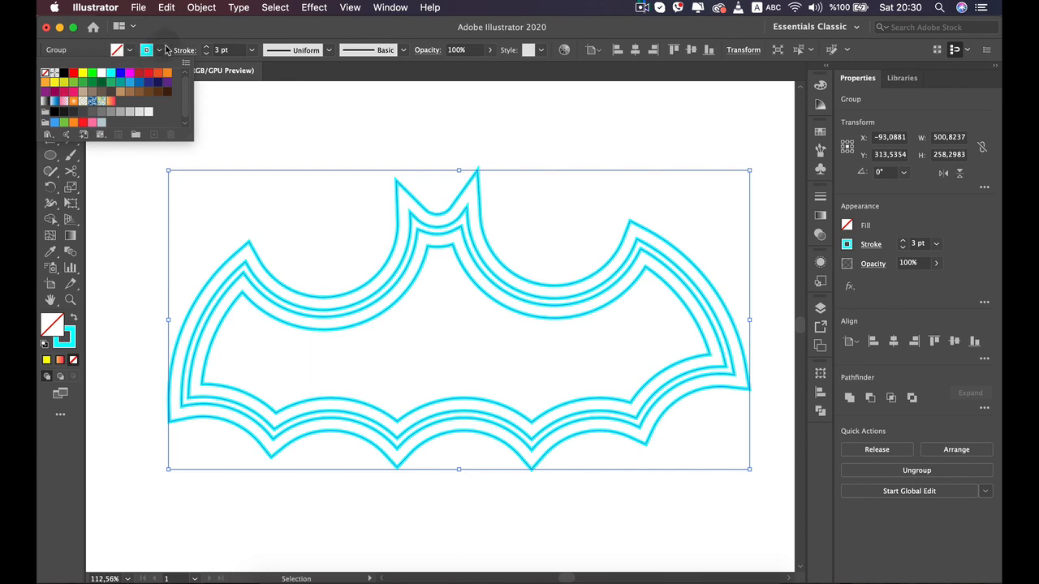
# - Change the stroke colour of the unfilled multi-line bat outline from cyan to yellow
pyautogui.click(164, 50)
pyautogui.click(159, 50)
pyautogui.click(84, 74)
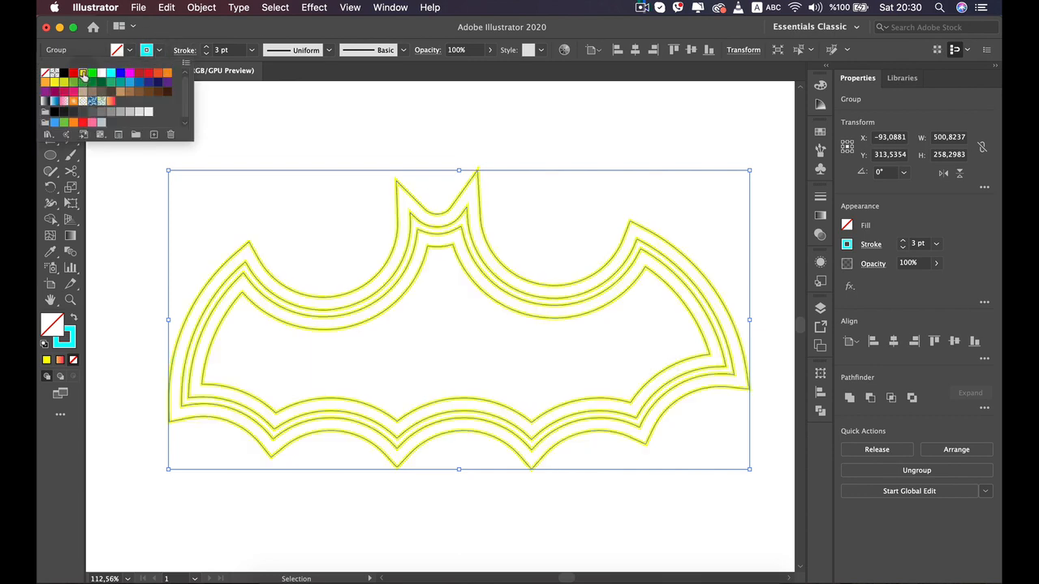
pyautogui.click(512, 352)
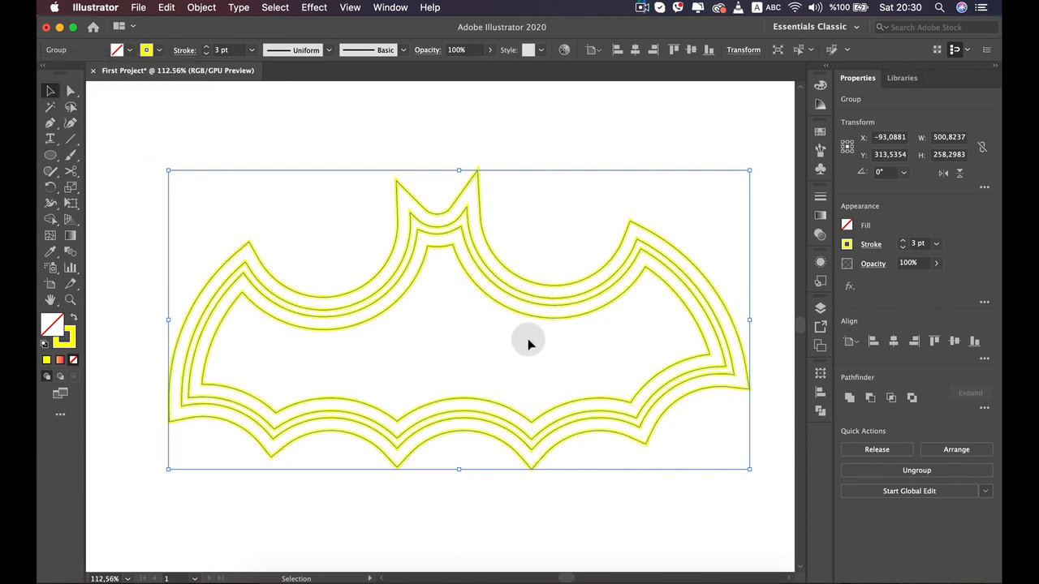
pyautogui.click(515, 362)
# - Move the yellow multi-line bat outline over the black bat and scale it down proportionally to less than half the black bat's width
pyautogui.scroll(-5, 427, 327)
pyautogui.moveTo(444, 319); pyautogui.dragTo(405, 173)
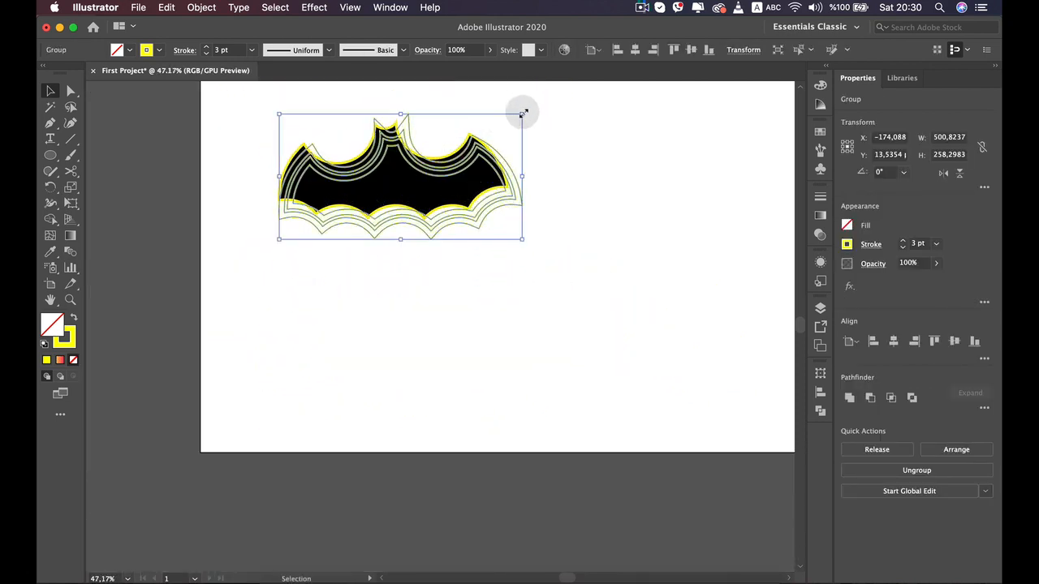
pyautogui.moveTo(523, 114); pyautogui.dragTo(476, 225)
pyautogui.scroll(2, 452, 185)
pyautogui.scroll(4, 452, 185)
pyautogui.press('super+space')
pyautogui.press('alt+super+z')
pyautogui.press('super+space')
pyautogui.moveTo(362, 170); pyautogui.dragTo(442, 247)
pyautogui.click(768, 38)
pyautogui.press('space')
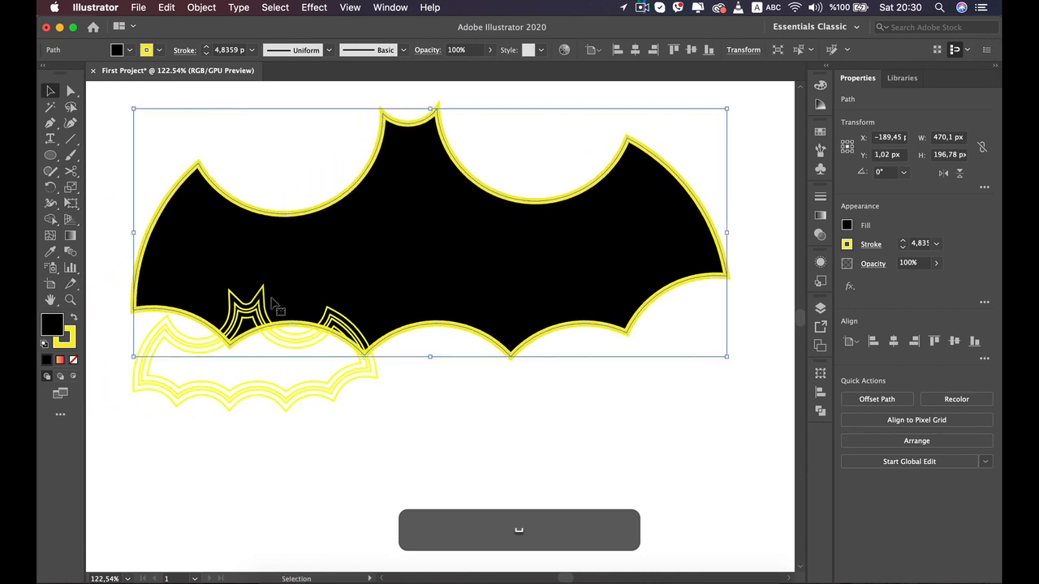
# - Place the small outline bat in the middle of the black bat and shrink it to about 149 x 77 px
pyautogui.click(235, 319)
pyautogui.moveTo(240, 315); pyautogui.dragTo(411, 217)
pyautogui.moveTo(541, 186); pyautogui.dragTo(489, 218)
pyautogui.moveTo(404, 250); pyautogui.dragTo(451, 241)
# - Give the small outline bat a yellow fill and remove its stroke
pyautogui.click(130, 52)
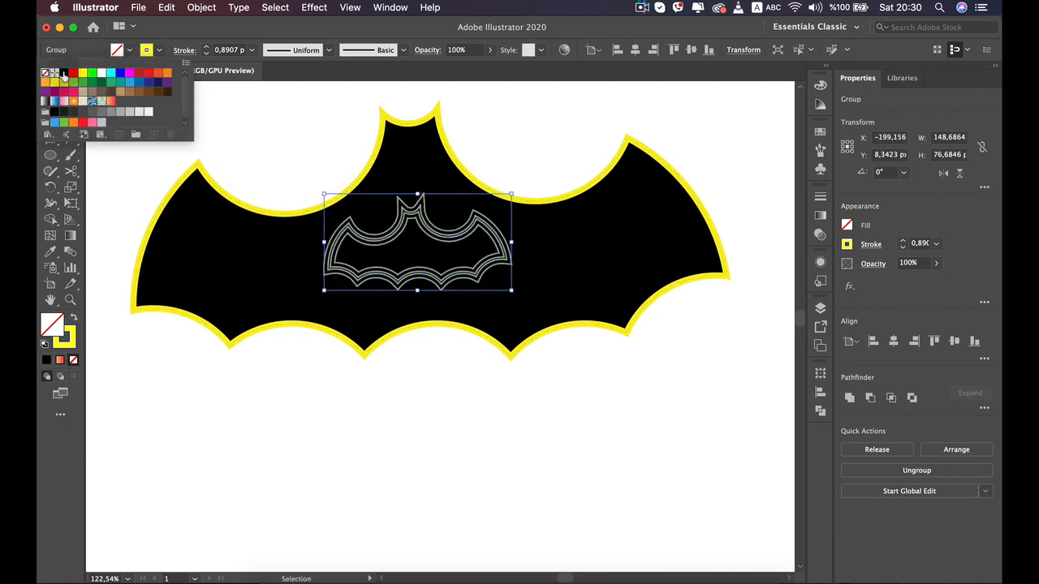
pyautogui.click(83, 75)
pyautogui.click(158, 51)
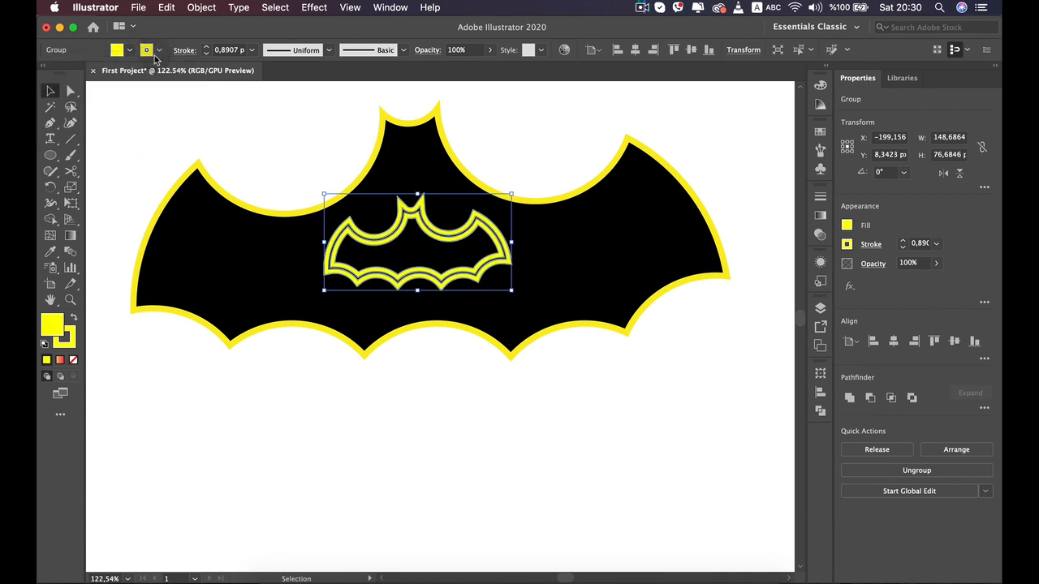
pyautogui.click(158, 51)
pyautogui.click(45, 73)
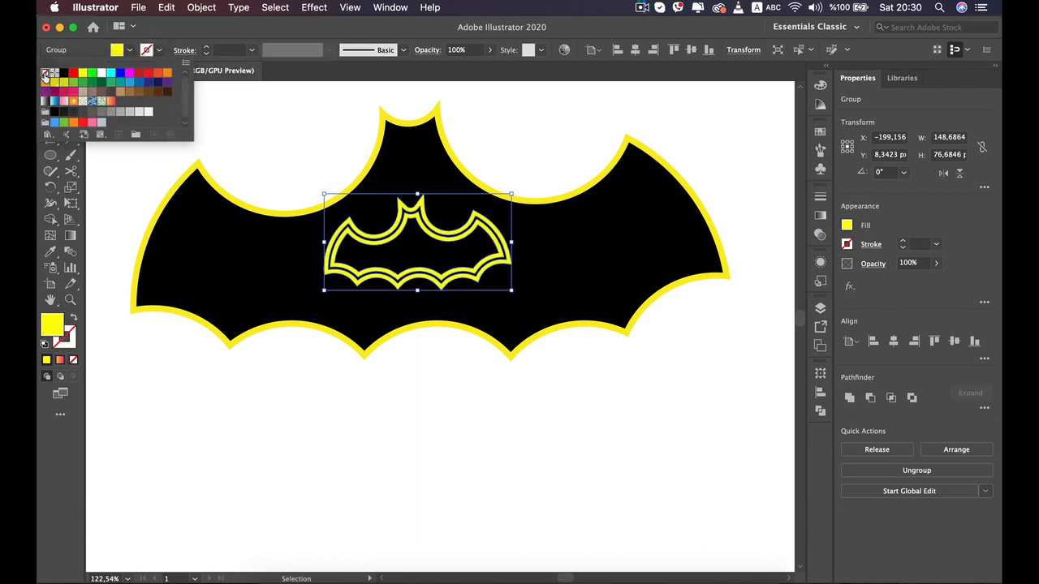
pyautogui.click(455, 503)
pyautogui.click(456, 443)
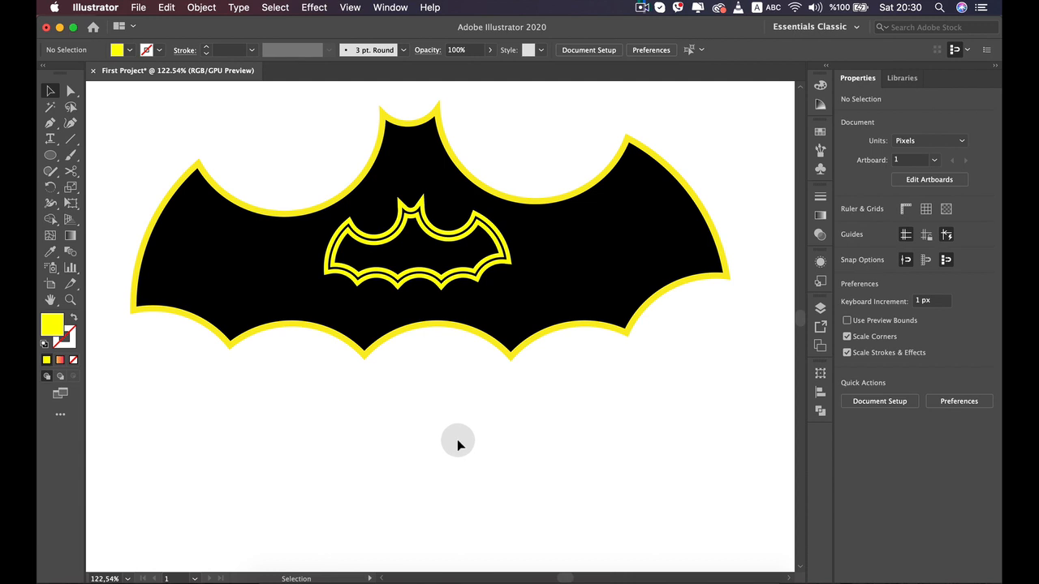
# - Select the black bat together with its inner emblem and move both to the middle of the artboard
pyautogui.scroll(-10, 430, 372)
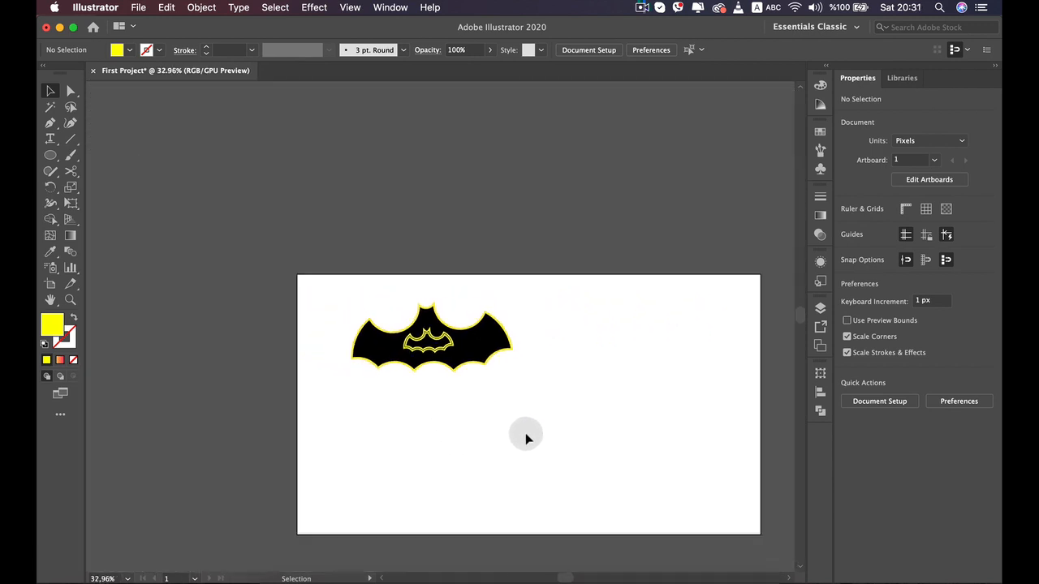
pyautogui.moveTo(577, 452); pyautogui.dragTo(368, 320)
pyautogui.moveTo(452, 364); pyautogui.dragTo(532, 425)
pyautogui.click(478, 464)
pyautogui.press('space')
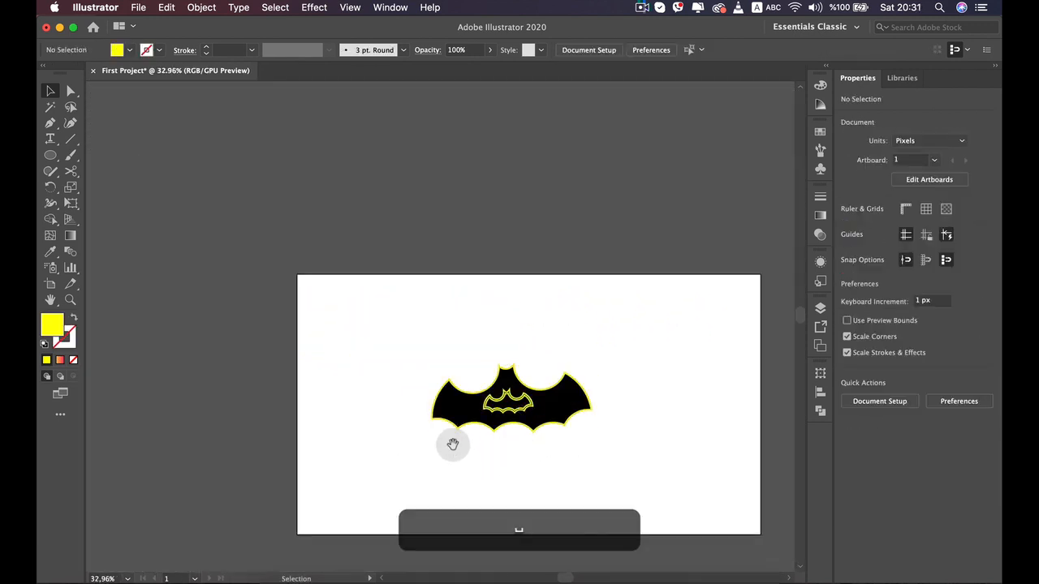
pyautogui.moveTo(448, 438); pyautogui.dragTo(361, 248)
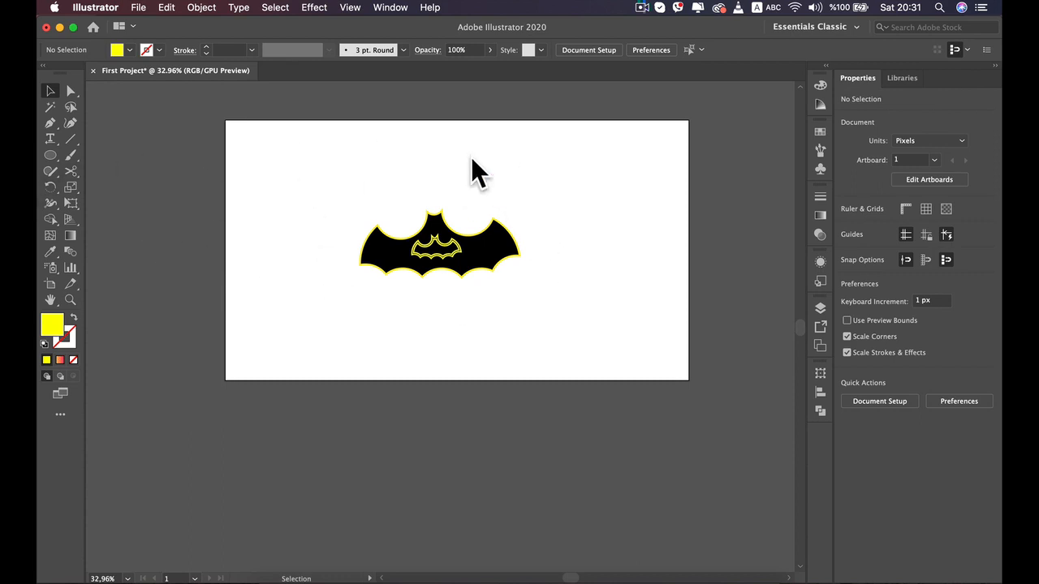
pyautogui.scroll(6, 495, 220)
pyautogui.scroll(-5, 225, 267)
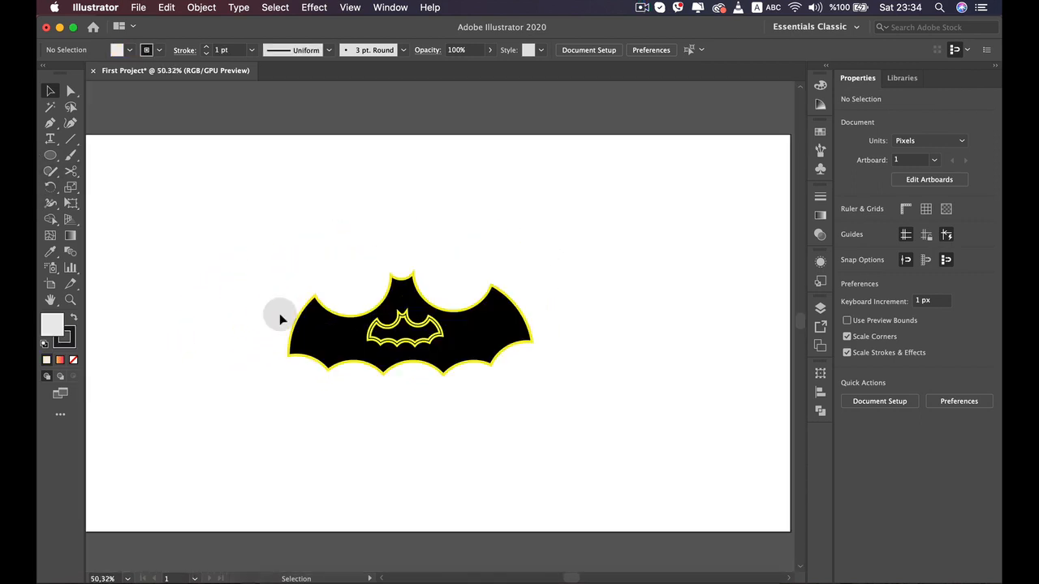
# - Draw a circle with a separate rectangle below it using the Shaper tool, in the empty area beside the bat
pyautogui.click(54, 175)
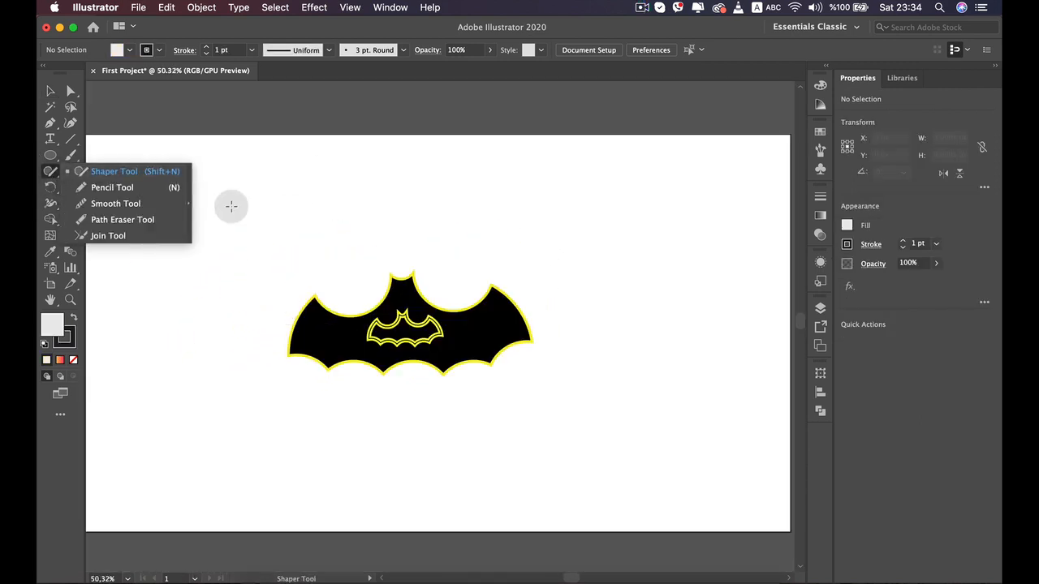
pyautogui.click(126, 173)
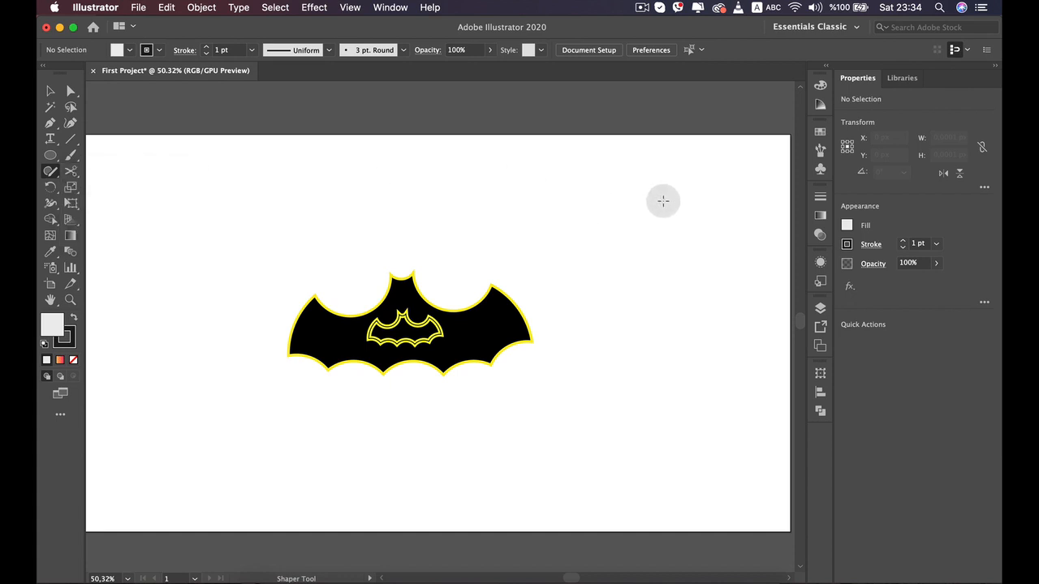
pyautogui.moveTo(663, 201)
pyautogui.mouseDown()
pyautogui.moveTo(625, 244)
pyautogui.moveTo(661, 186)
pyautogui.moveTo(671, 197)
pyautogui.mouseUp()
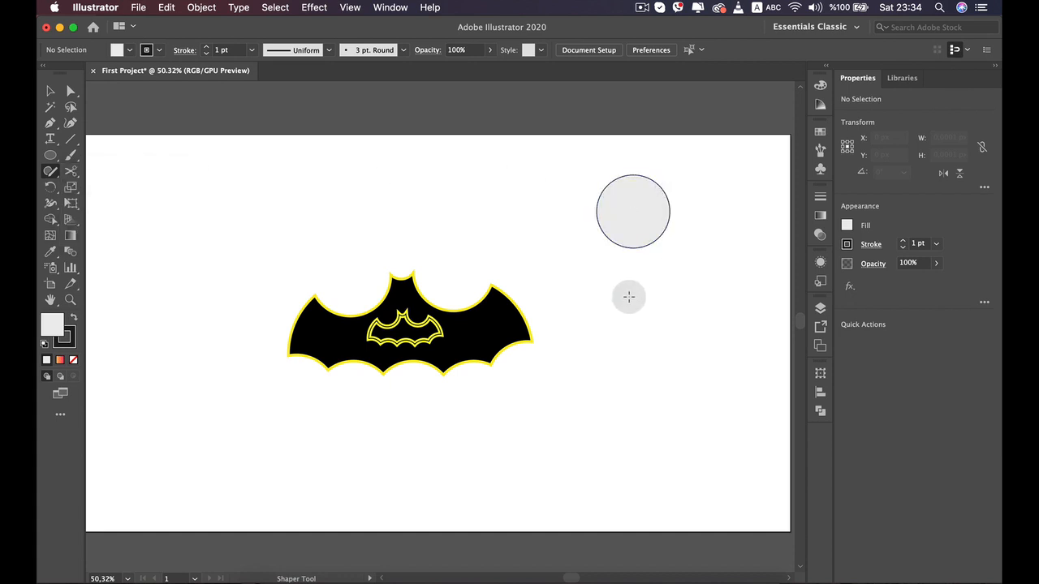
pyautogui.moveTo(600, 283)
pyautogui.mouseDown()
pyautogui.moveTo(681, 277)
pyautogui.moveTo(682, 326)
pyautogui.moveTo(611, 327)
pyautogui.moveTo(608, 288)
pyautogui.mouseUp()
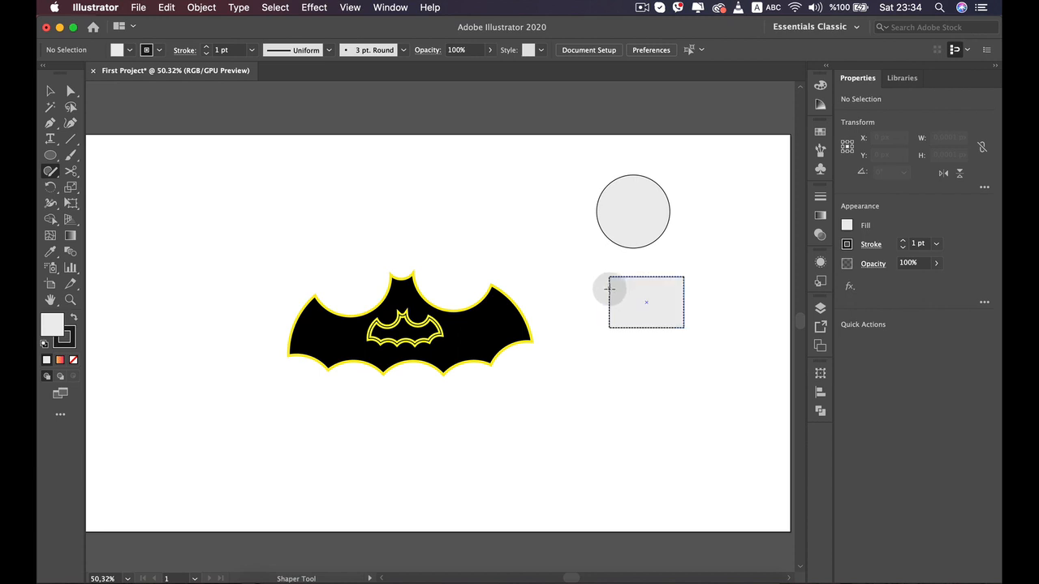
# - Draw a rectangle and a circle overlapping its corner with the Shaper tool, below the first two shapes
pyautogui.moveTo(671, 364)
pyautogui.mouseDown()
pyautogui.moveTo(589, 414)
pyautogui.moveTo(670, 411)
pyautogui.moveTo(670, 360)
pyautogui.moveTo(703, 384)
pyautogui.moveTo(695, 352)
pyautogui.moveTo(655, 354)
pyautogui.mouseUp()
pyautogui.click(645, 416)
pyautogui.click(610, 387)
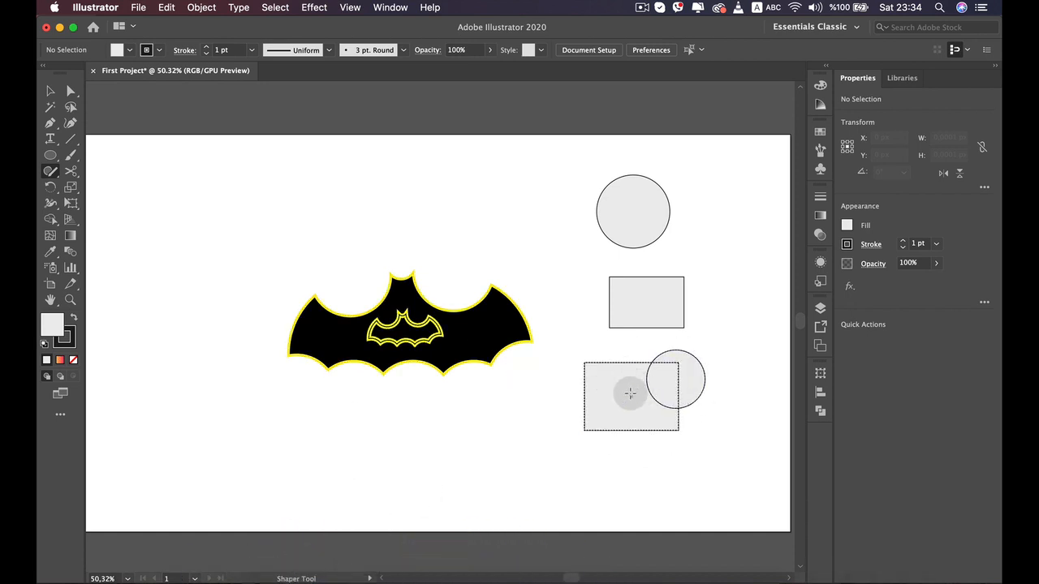
# - Try scribbling across the overlapping rectangle and circle with the Shaper tool to erase them, and undo the erasures
pyautogui.moveTo(657, 382)
pyautogui.mouseDown()
pyautogui.moveTo(628, 396)
pyautogui.moveTo(717, 355)
pyautogui.moveTo(646, 370)
pyautogui.moveTo(655, 443)
pyautogui.mouseUp()
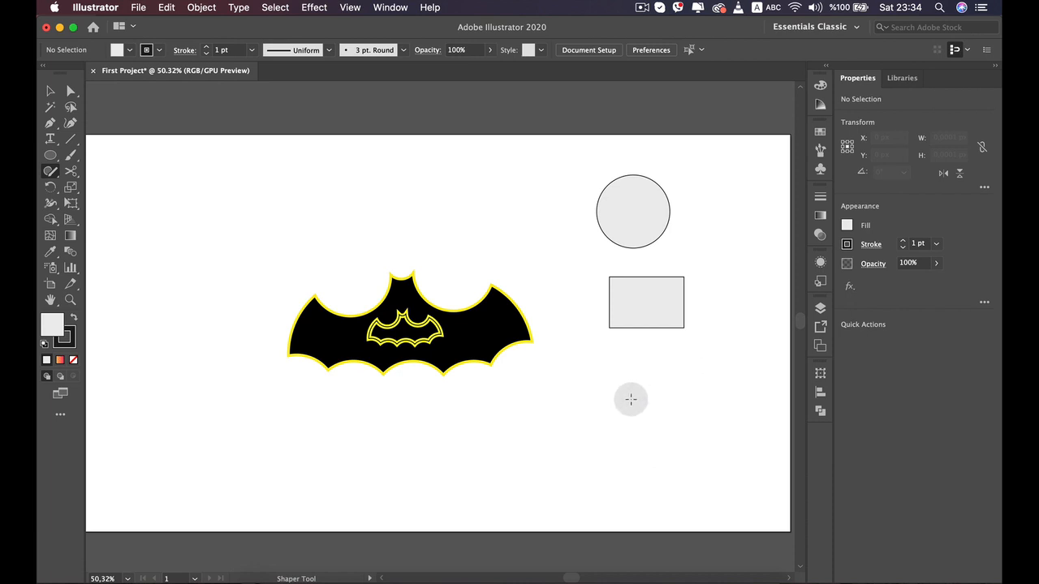
pyautogui.press('super+z')
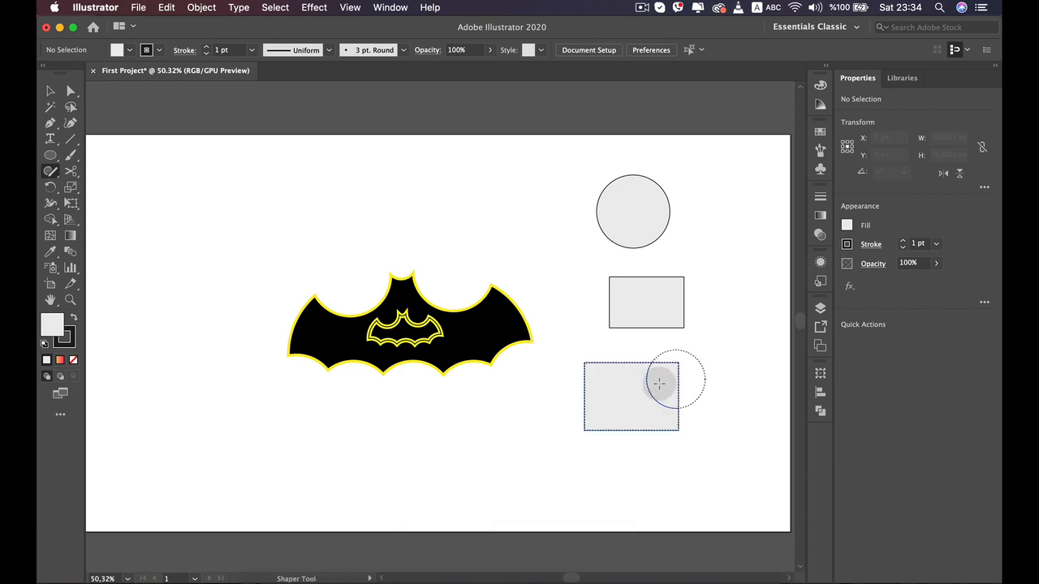
pyautogui.press('super+z')
# - Scribble away the lower rectangle and its overlap with the Shaper tool, keeping only the circle's part outside the rectangle
pyautogui.moveTo(640, 390)
pyautogui.mouseDown()
pyautogui.moveTo(672, 372)
pyautogui.moveTo(667, 398)
pyautogui.mouseUp()
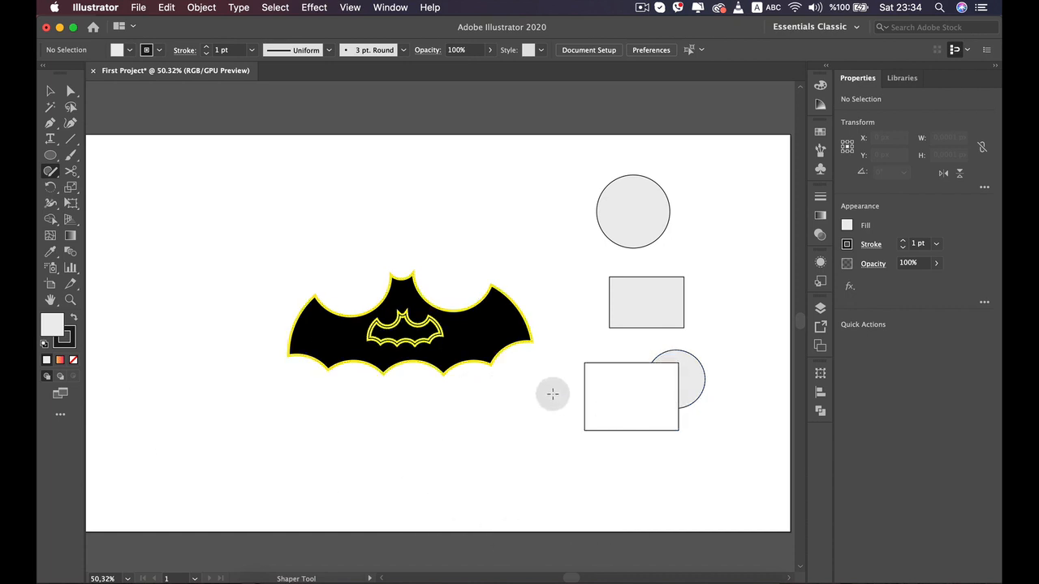
pyautogui.moveTo(586, 387); pyautogui.dragTo(568, 392)
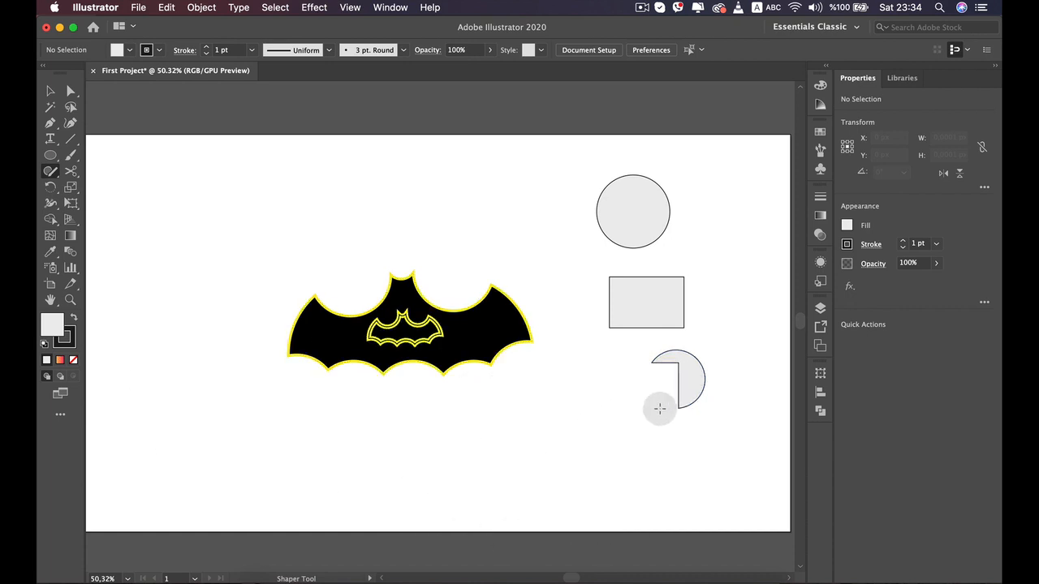
# - Erase the separate rectangle and draw a smaller circle and a new rectangle overlapping the upper circle with the Shaper tool
pyautogui.moveTo(695, 267)
pyautogui.mouseDown()
pyautogui.moveTo(681, 300)
pyautogui.moveTo(734, 262)
pyautogui.mouseUp()
pyautogui.moveTo(645, 204)
pyautogui.mouseDown()
pyautogui.moveTo(663, 237)
pyautogui.moveTo(616, 245)
pyautogui.moveTo(678, 192)
pyautogui.mouseUp()
pyautogui.moveTo(673, 155)
pyautogui.mouseDown()
pyautogui.moveTo(625, 162)
pyautogui.moveTo(584, 197)
pyautogui.moveTo(637, 146)
pyautogui.moveTo(657, 218)
pyautogui.mouseUp()
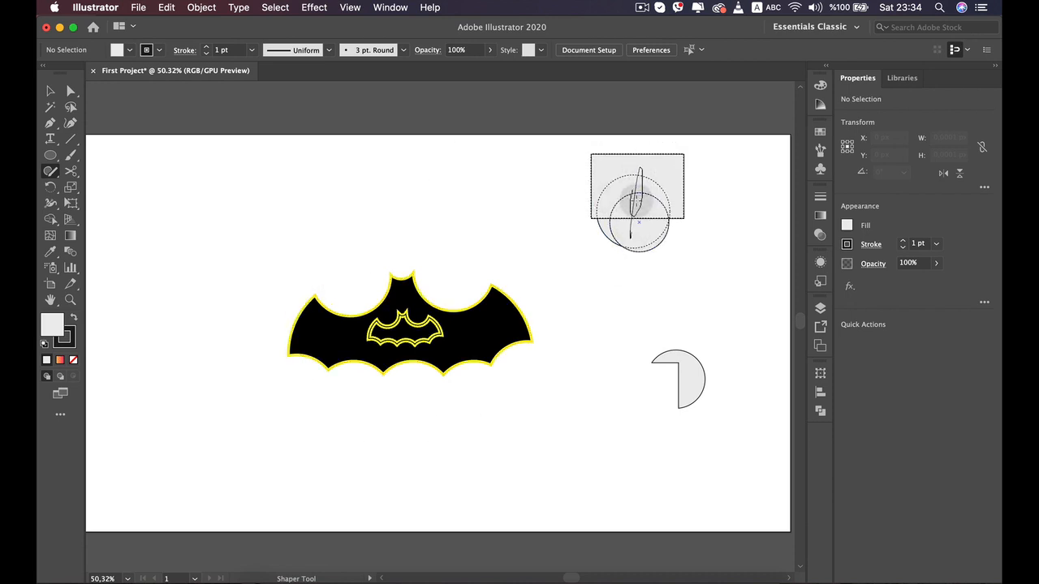
# - Scribble across the overlapping circles and rectangle with the Shaper tool to erase their filled areas and outlines
pyautogui.moveTo(633, 199); pyautogui.dragTo(651, 221)
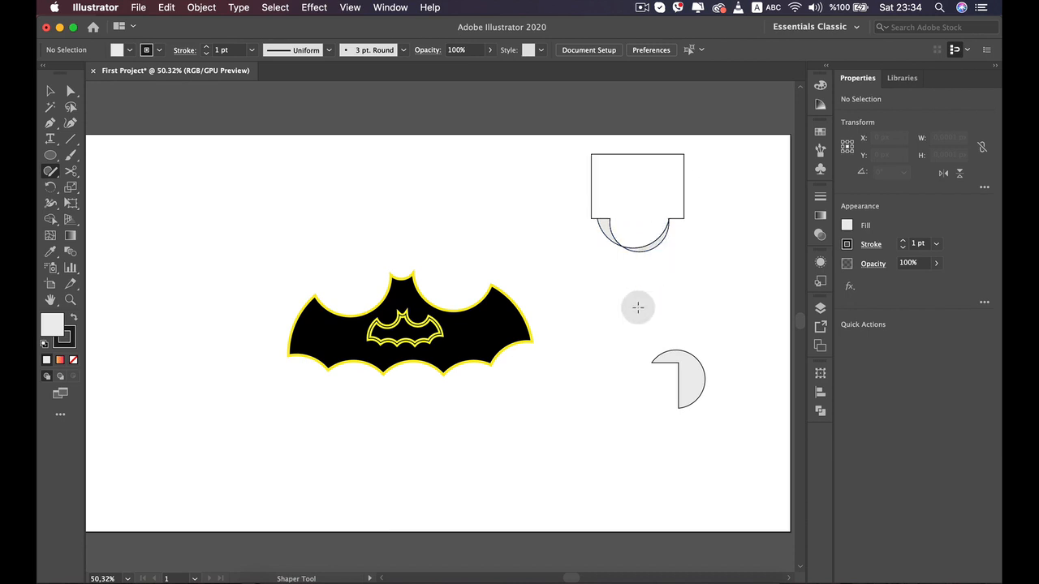
pyautogui.moveTo(592, 234)
pyautogui.mouseDown()
pyautogui.moveTo(593, 224)
pyautogui.moveTo(656, 268)
pyautogui.mouseUp()
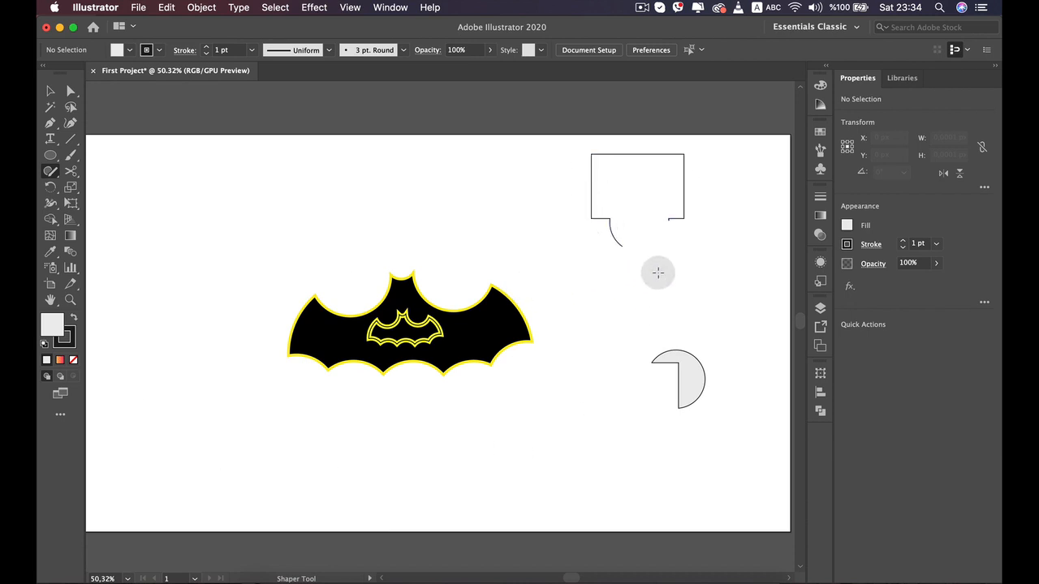
pyautogui.moveTo(667, 213); pyautogui.dragTo(699, 215)
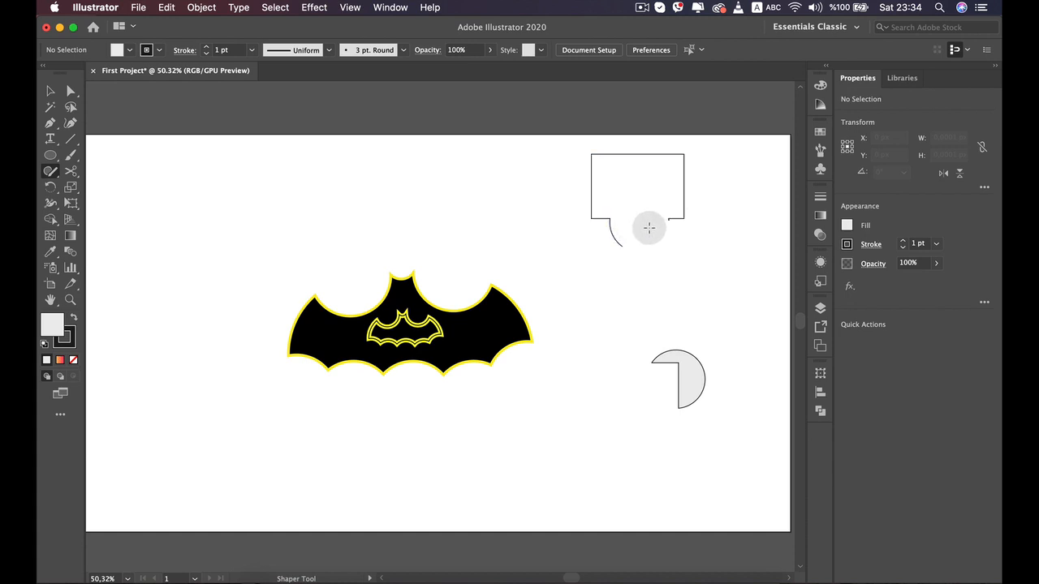
pyautogui.moveTo(612, 233); pyautogui.dragTo(618, 237)
pyautogui.moveTo(574, 192)
pyautogui.mouseDown()
pyautogui.moveTo(602, 181)
pyautogui.moveTo(586, 178)
pyautogui.mouseUp()
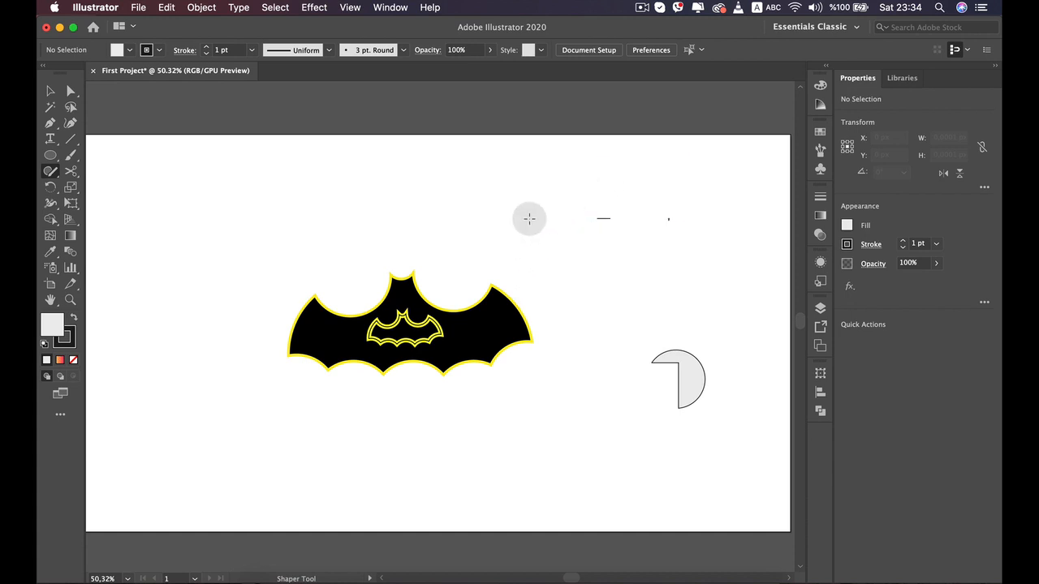
# - Erase the remaining partial circle with the Shaper tool and try to remove the leftover line fragments
pyautogui.moveTo(631, 347)
pyautogui.mouseDown()
pyautogui.moveTo(700, 404)
pyautogui.moveTo(682, 331)
pyautogui.moveTo(690, 352)
pyautogui.moveTo(673, 380)
pyautogui.mouseUp()
pyautogui.moveTo(667, 209)
pyautogui.mouseDown()
pyautogui.moveTo(580, 220)
pyautogui.moveTo(608, 227)
pyautogui.moveTo(621, 211)
pyautogui.moveTo(616, 225)
pyautogui.mouseUp()
pyautogui.moveTo(618, 303)
pyautogui.mouseDown()
pyautogui.moveTo(744, 290)
pyautogui.moveTo(640, 263)
pyautogui.moveTo(680, 259)
pyautogui.moveTo(620, 250)
pyautogui.moveTo(628, 345)
pyautogui.moveTo(711, 314)
pyautogui.moveTo(703, 378)
pyautogui.mouseUp()
# - Draw a large circle with a rectangle below it using the Shaper tool, in the cleared area beside the bat
pyautogui.moveTo(728, 295)
pyautogui.mouseDown()
pyautogui.moveTo(619, 317)
pyautogui.moveTo(726, 292)
pyautogui.mouseUp()
pyautogui.moveTo(710, 388)
pyautogui.mouseDown()
pyautogui.moveTo(607, 482)
pyautogui.moveTo(723, 451)
pyautogui.moveTo(712, 378)
pyautogui.mouseUp()
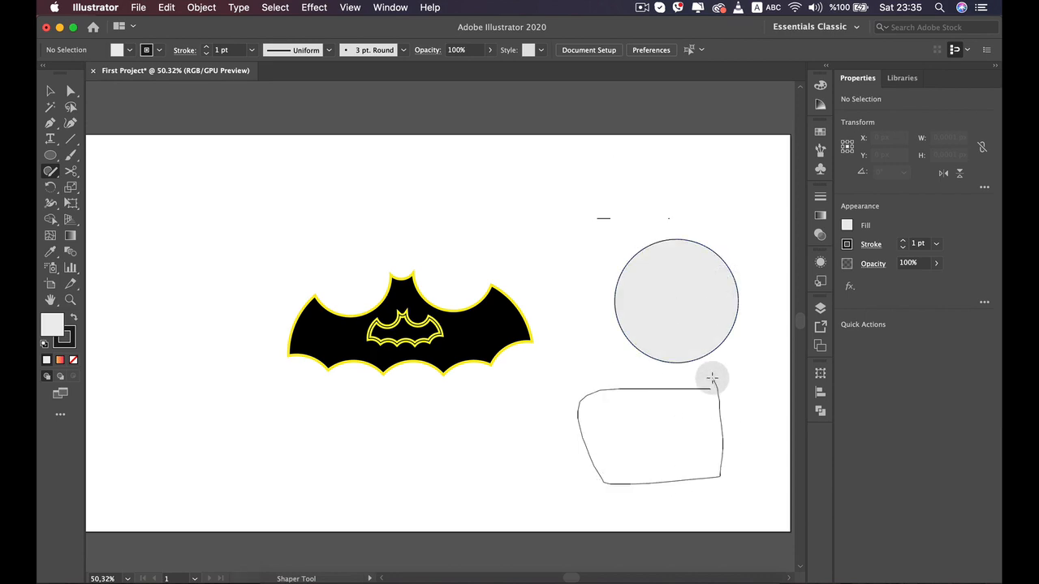